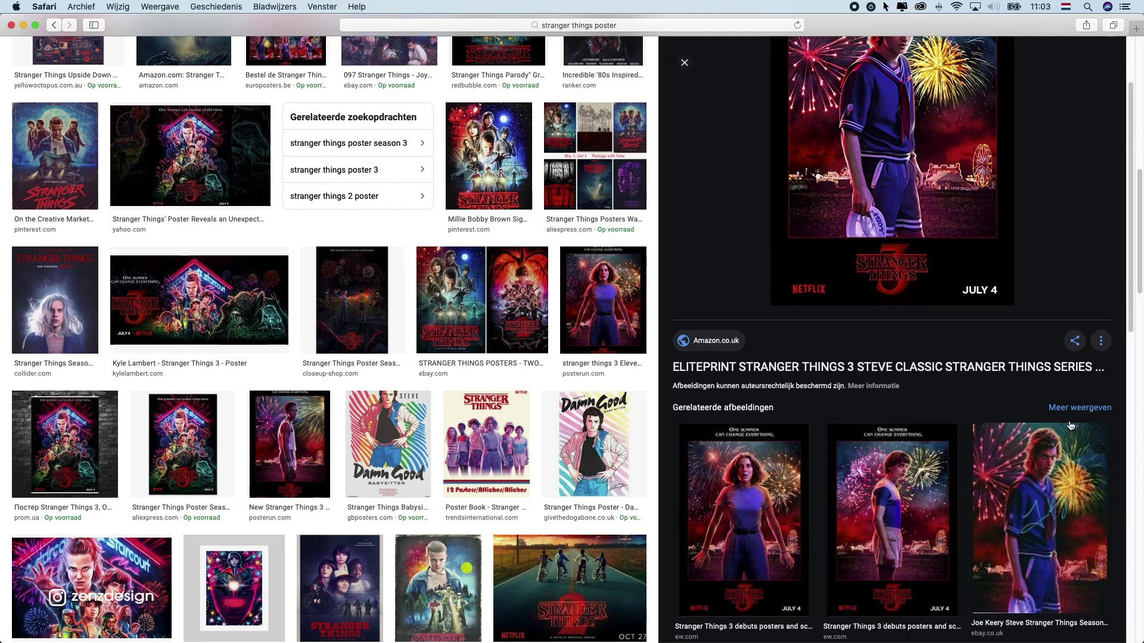
Examine related Stranger Things 3 character posters, including the boy in the striped shirt and the girl in the T-shirt
click(1040, 481)
scroll(915, 367, down, 8)
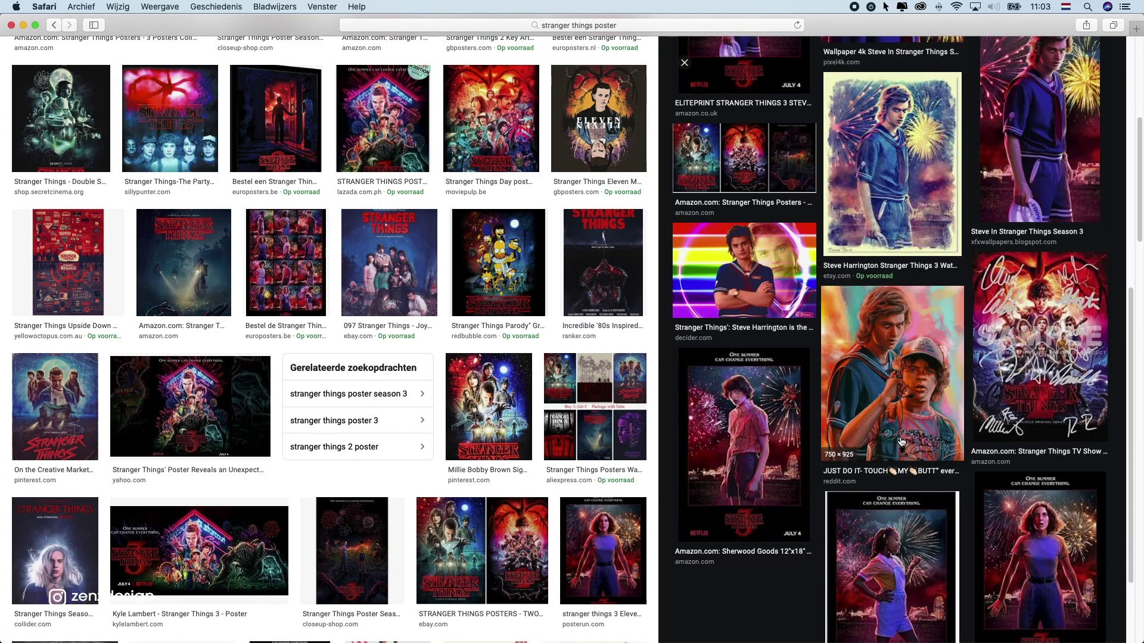
click(779, 399)
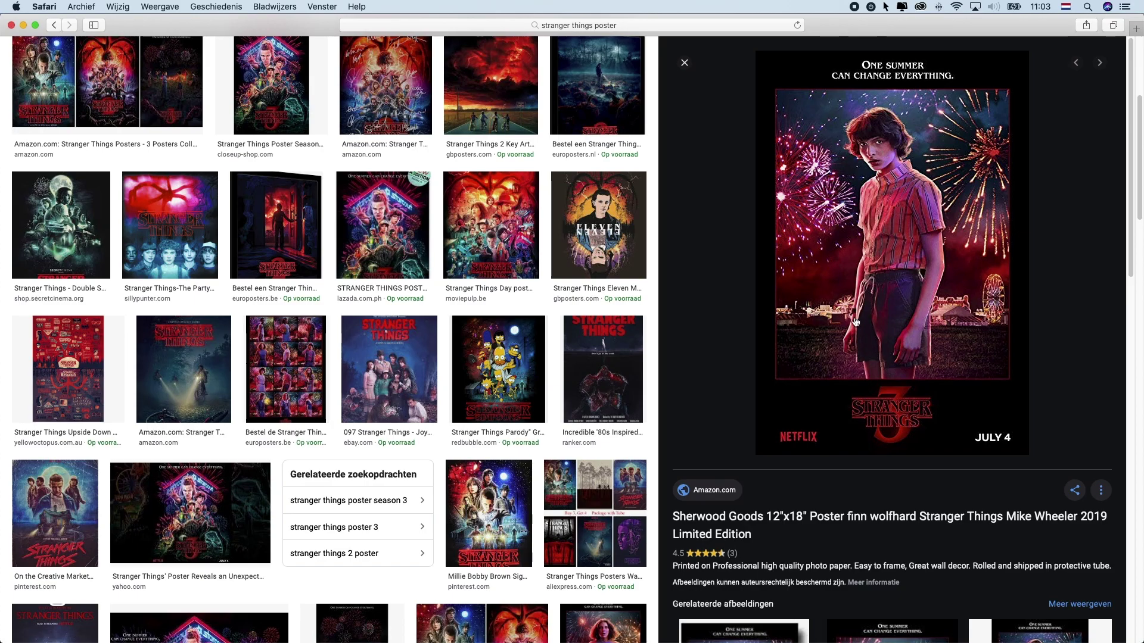
scroll(830, 329, down, 12)
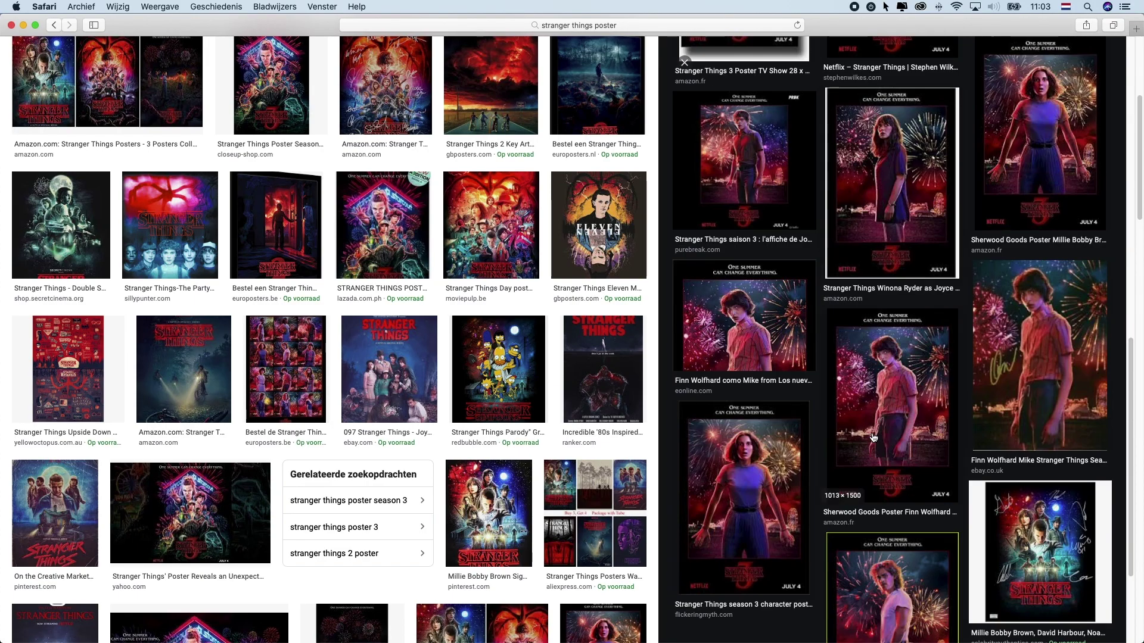
click(733, 488)
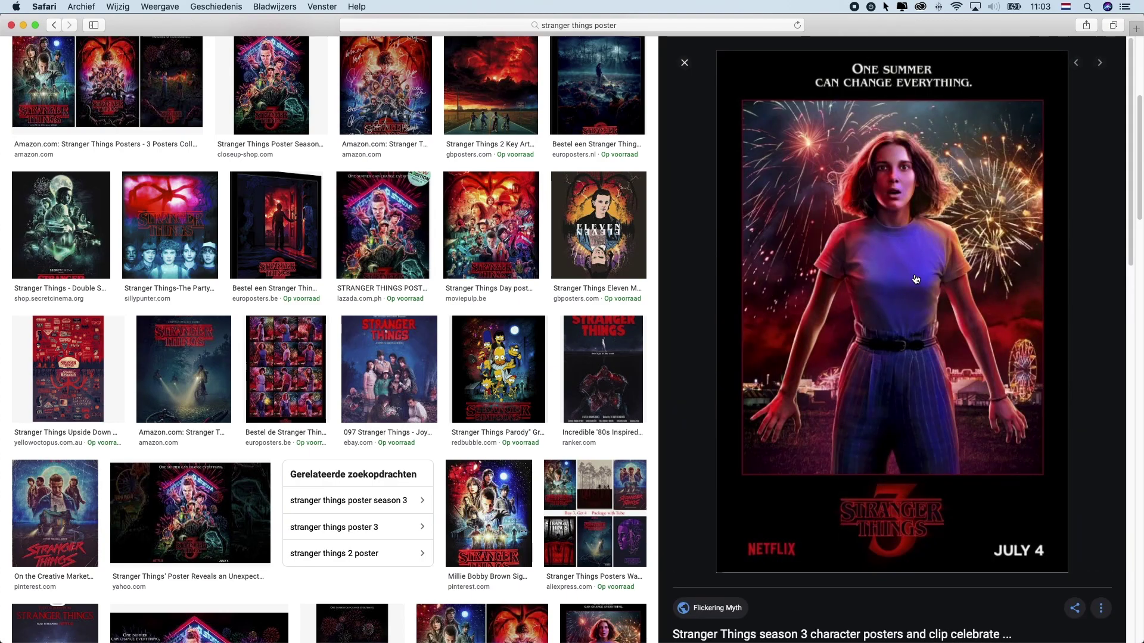
scroll(824, 420, down, 3)
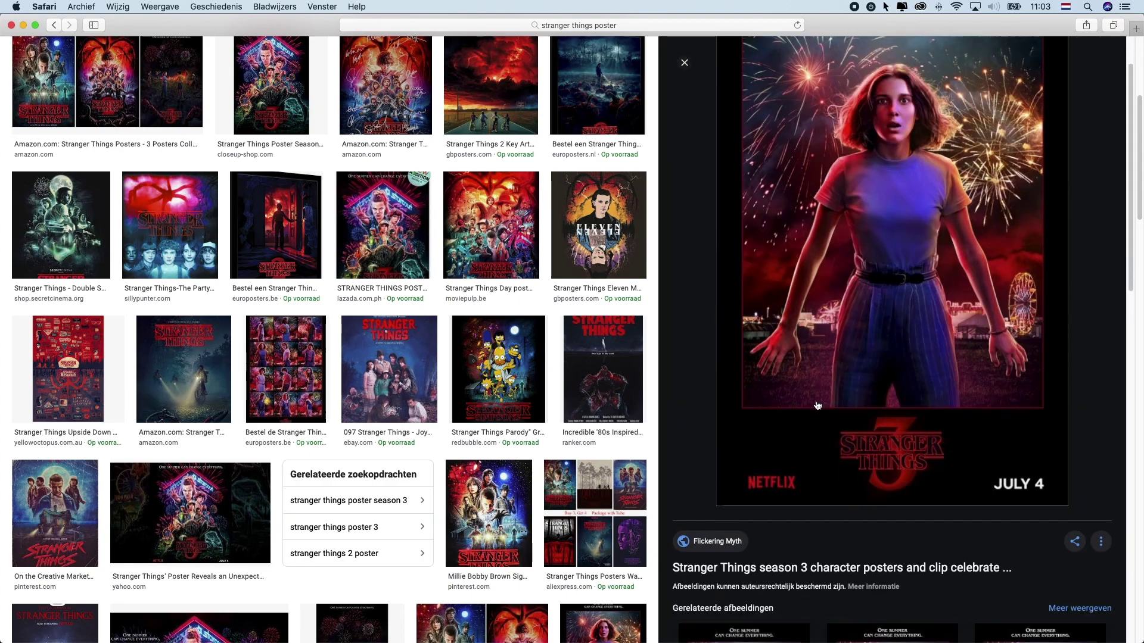
scroll(853, 361, down, 3)
scroll(853, 359, up, 3)
scroll(857, 332, down, 1)
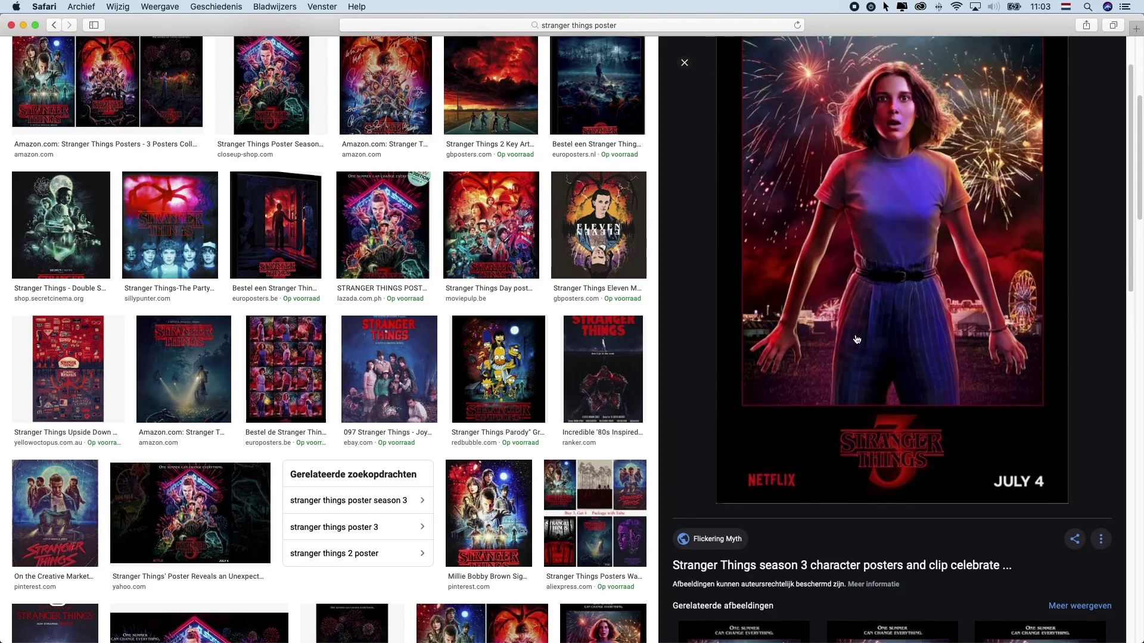
Examine the related posters of the woman in the dark dress and the girl in the white dress
scroll(856, 339, down, 10)
click(1012, 405)
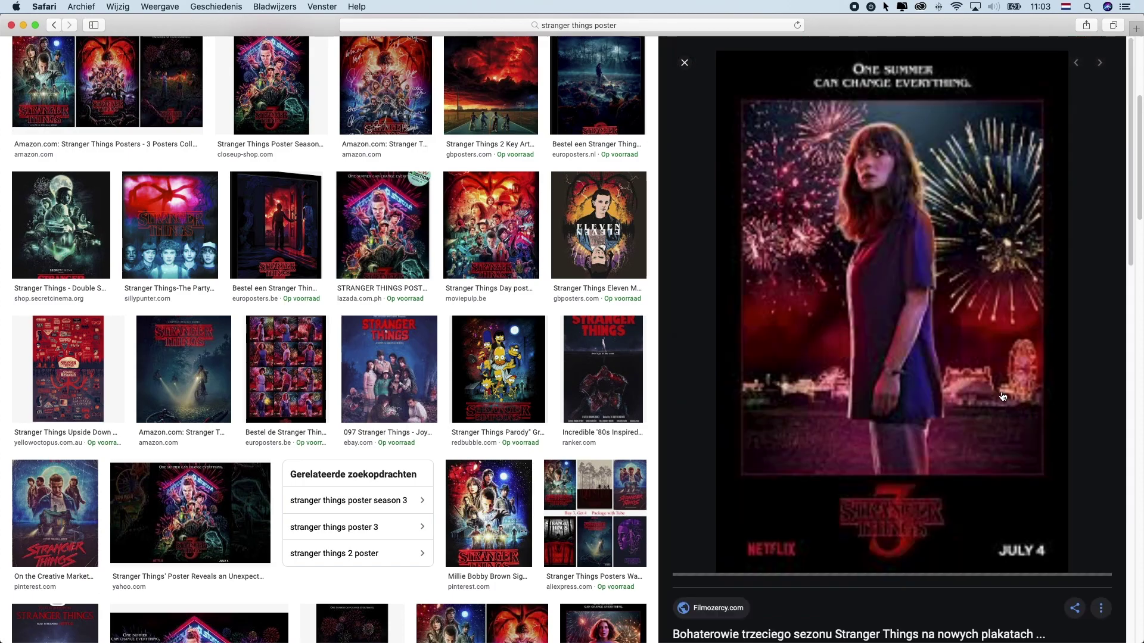
scroll(945, 339, up, 4)
scroll(936, 323, down, 2)
scroll(937, 321, up, 2)
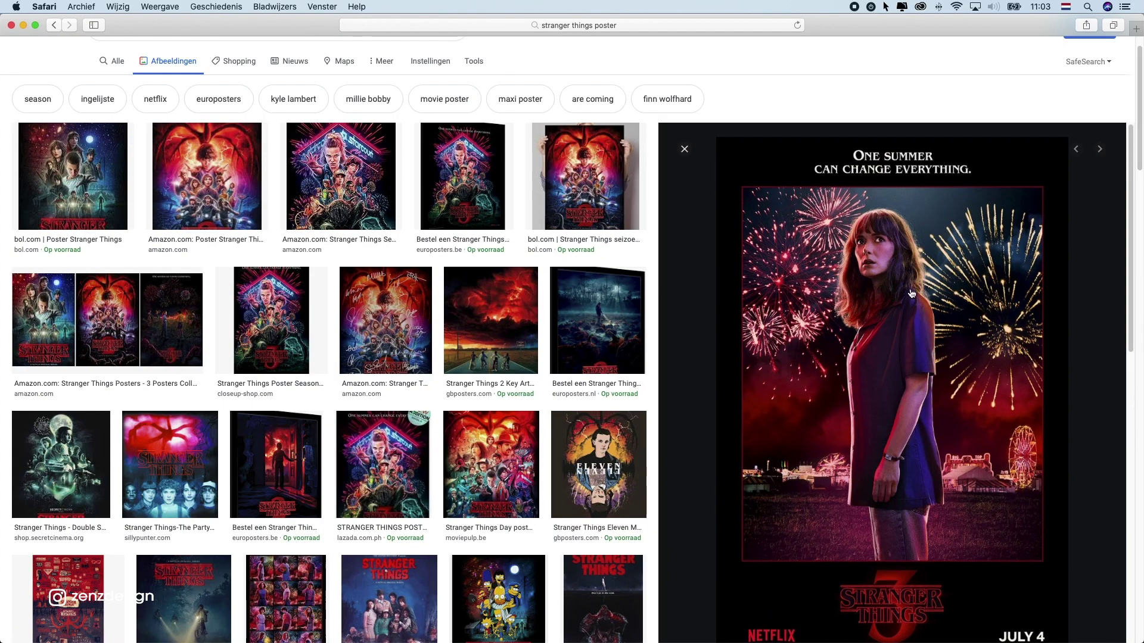
scroll(844, 368, down, 10)
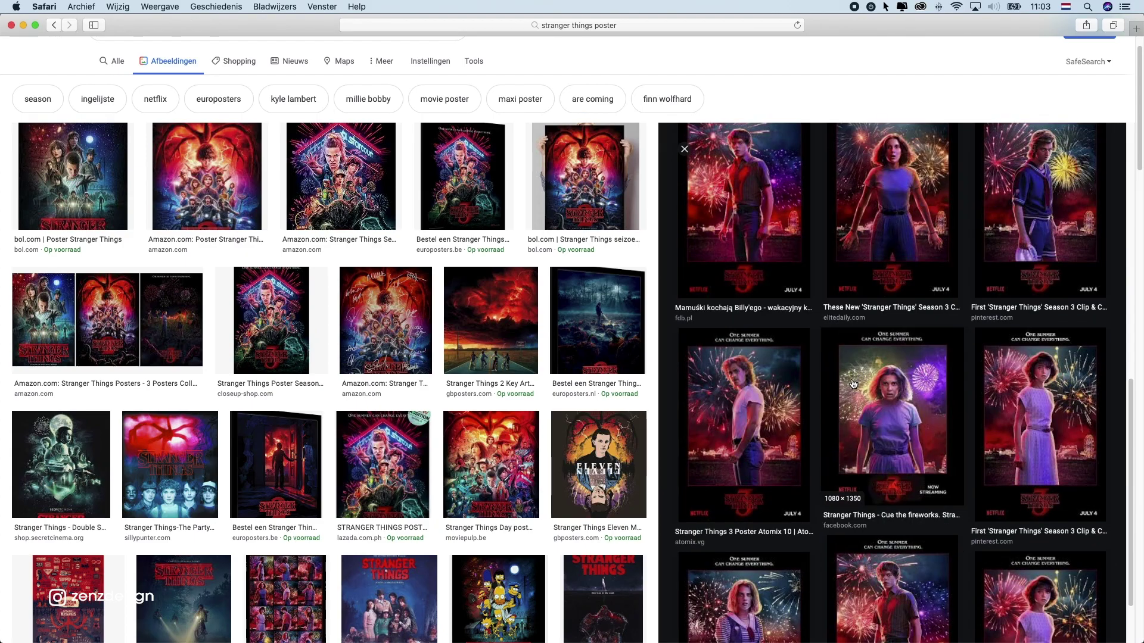
click(1040, 203)
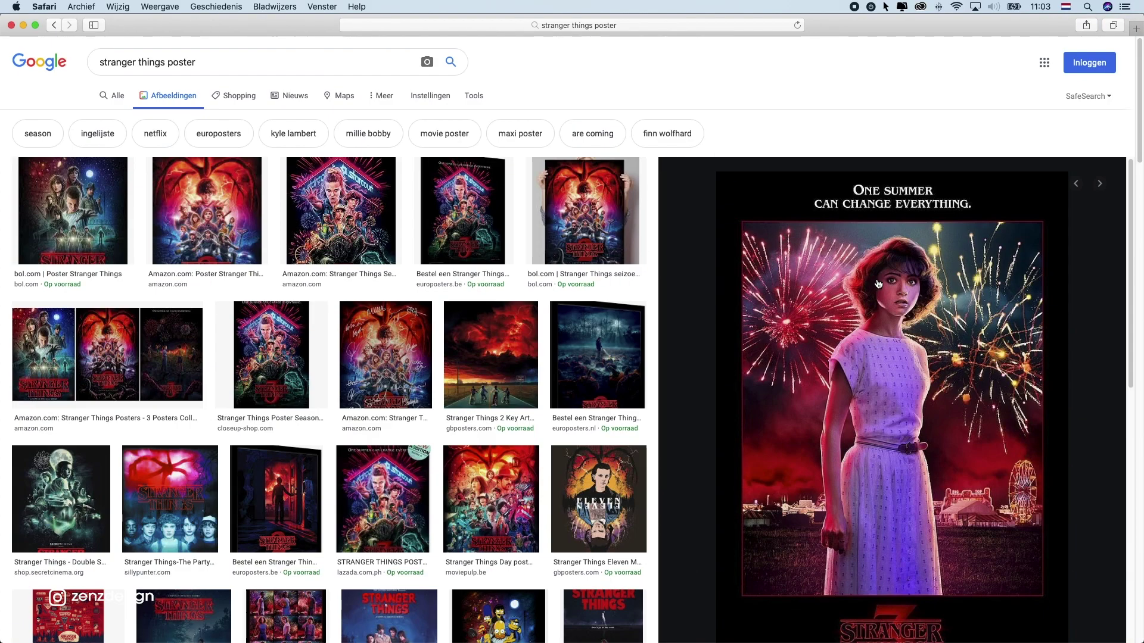
scroll(845, 240, down, 3)
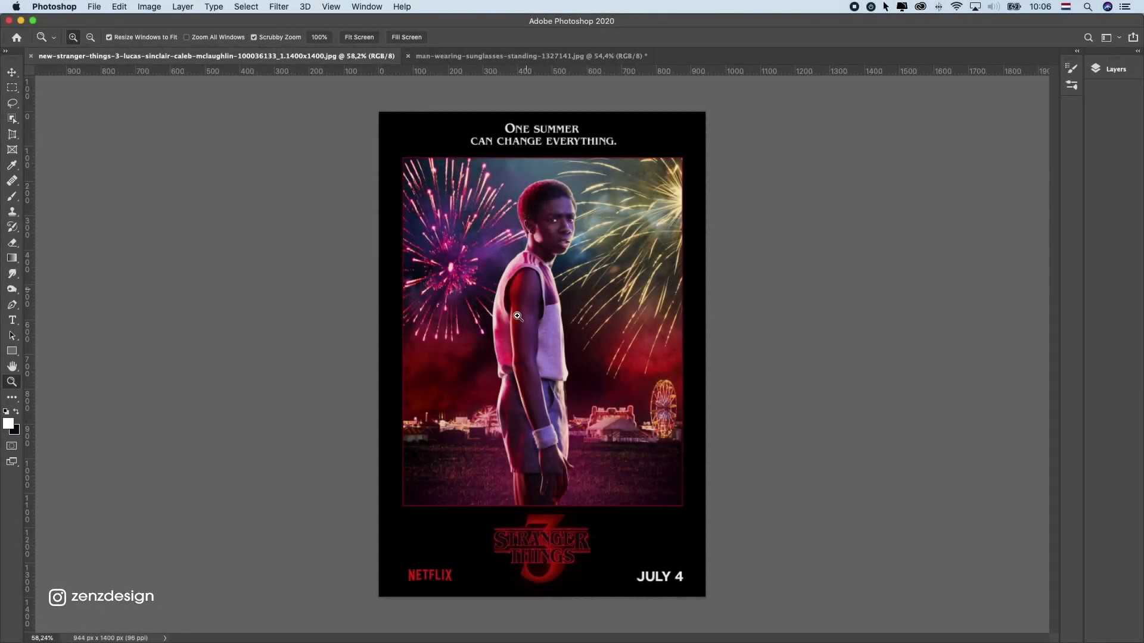
In Photoshop, examine the red and blue lighting on the poster figure's head, shirt, arm and legs against the fireworks
click(517, 316)
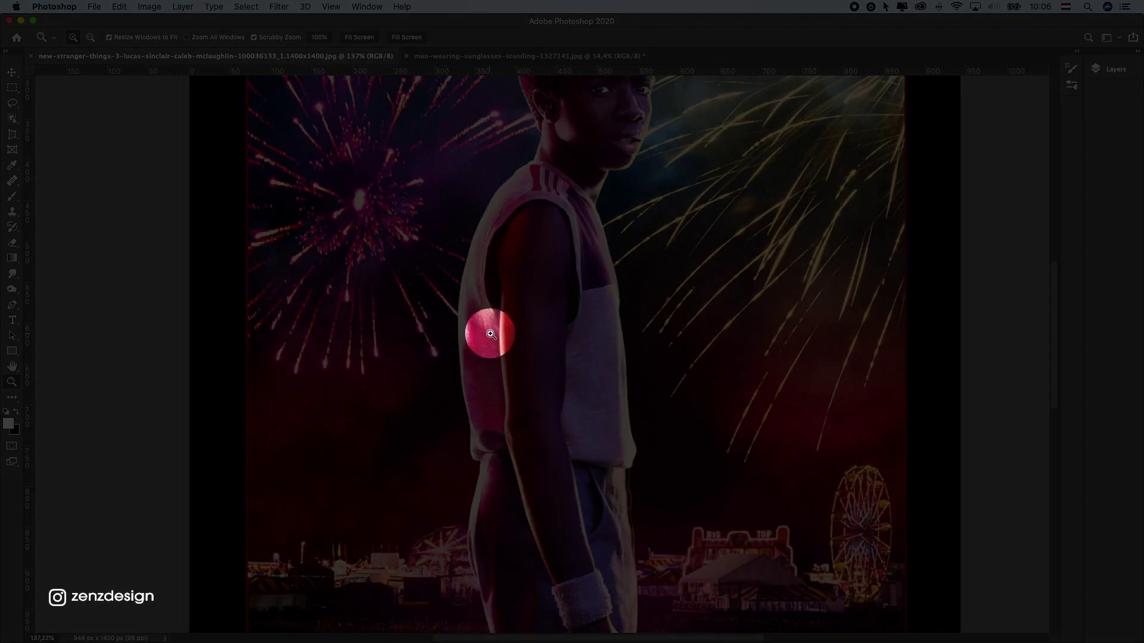
scroll(487, 504, down, 6)
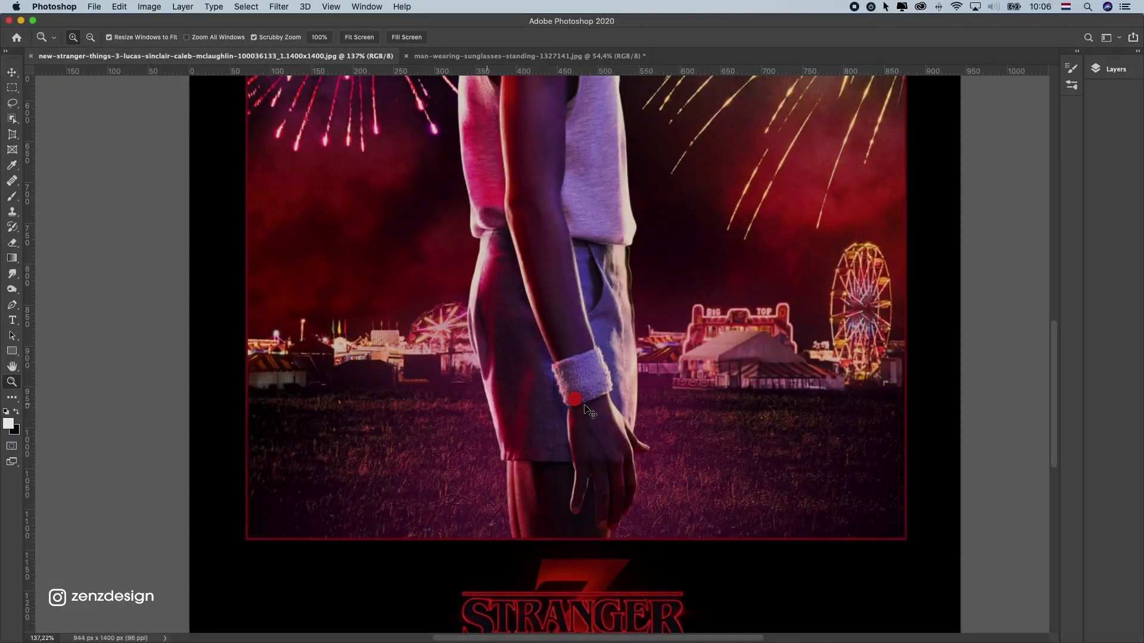
scroll(586, 394, up, 2)
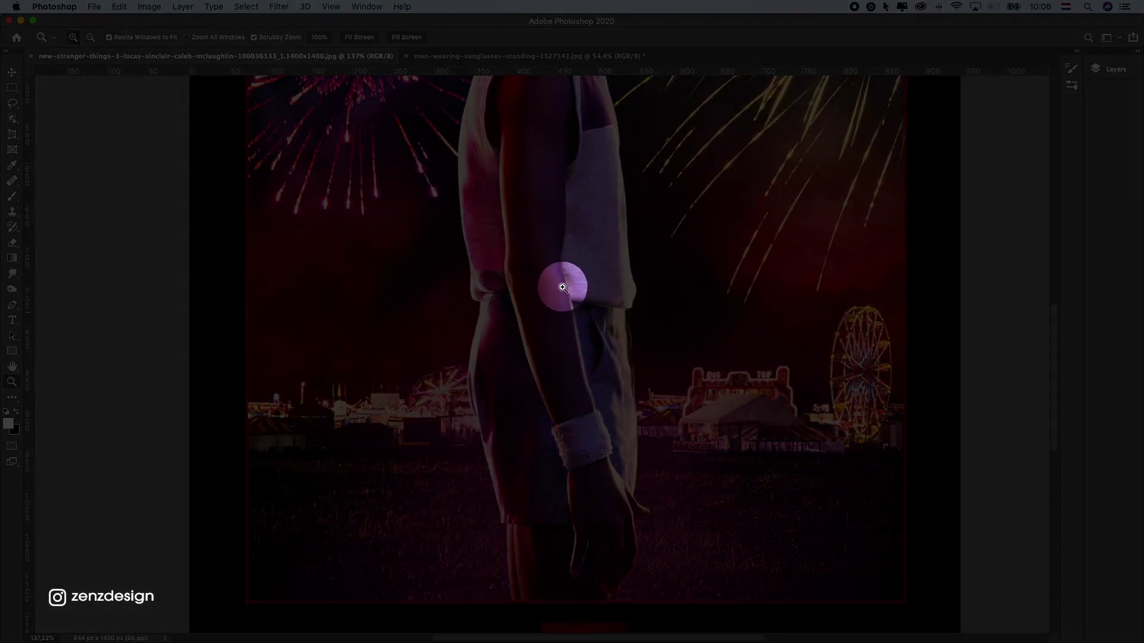
scroll(595, 256, up, 6)
scroll(631, 234, up, 2)
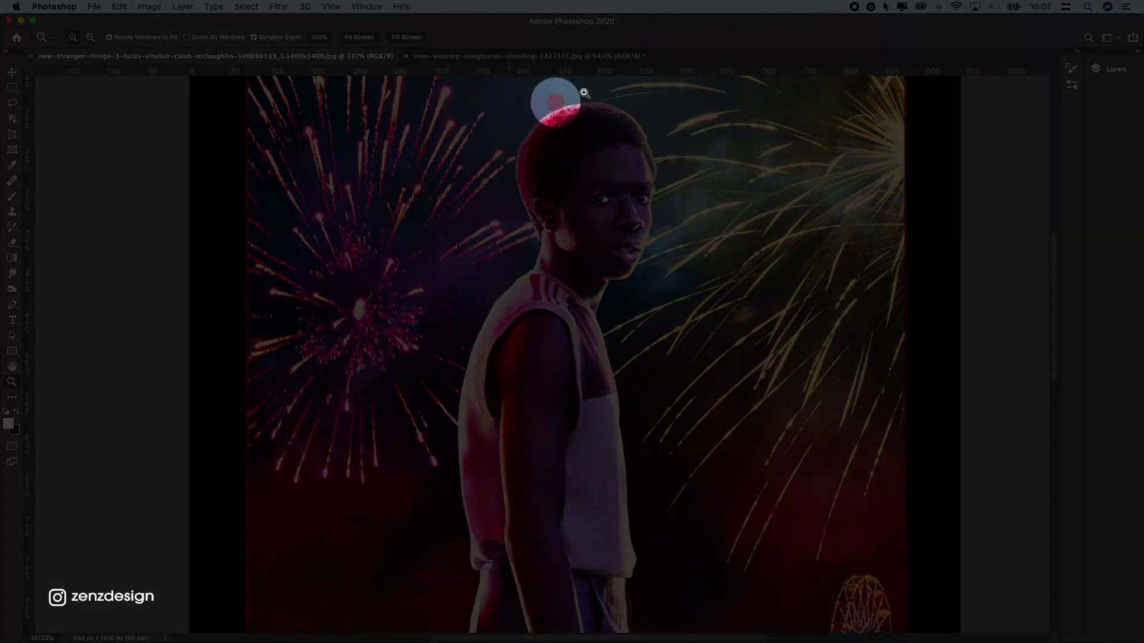
scroll(520, 308, down, 2)
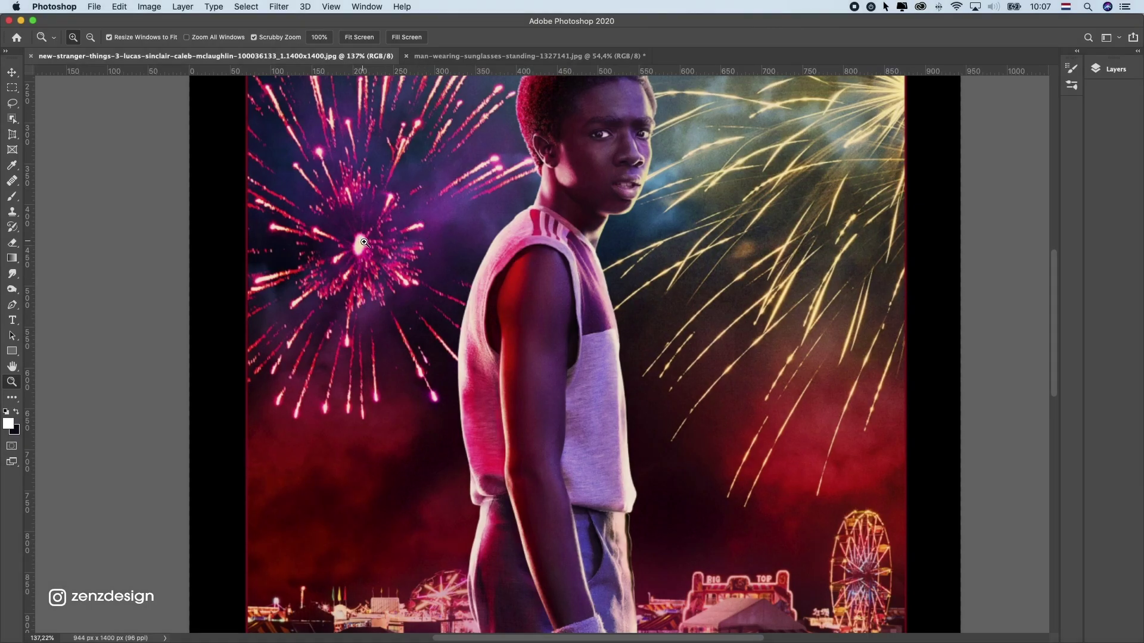
alt+click(364, 243)
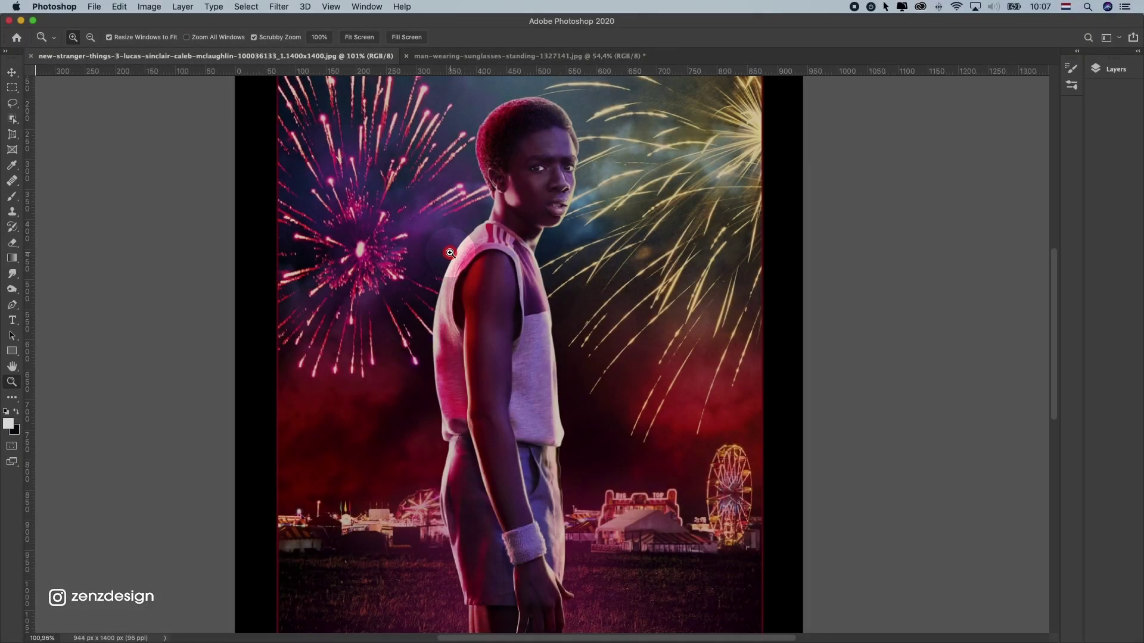
scroll(590, 188, up, 2)
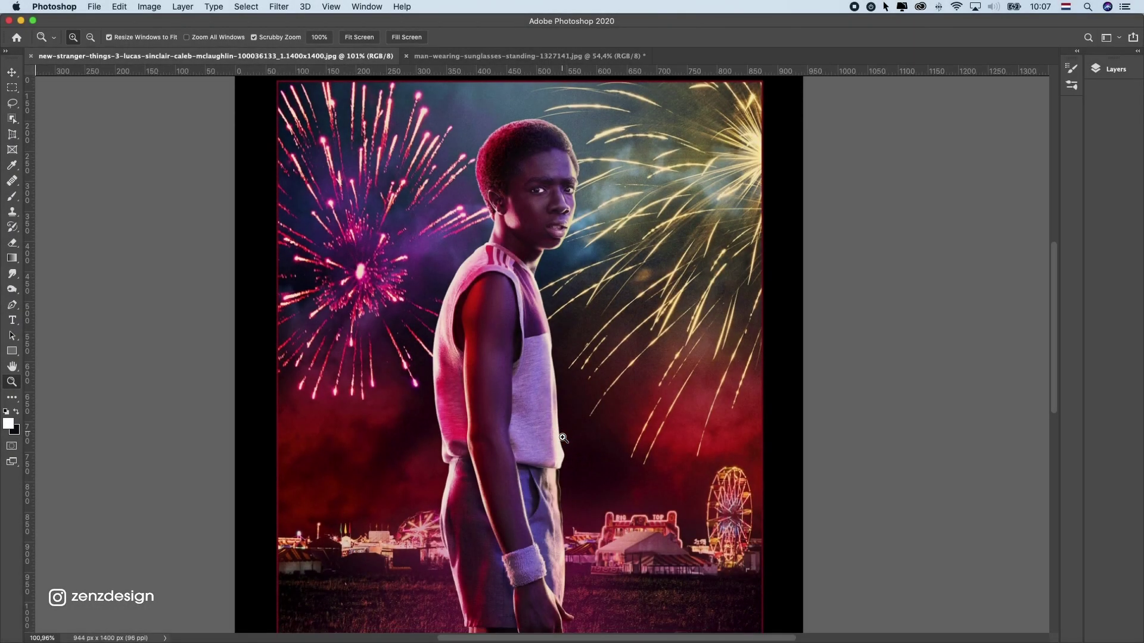
scroll(562, 437, down, 3)
scroll(562, 437, down, 1)
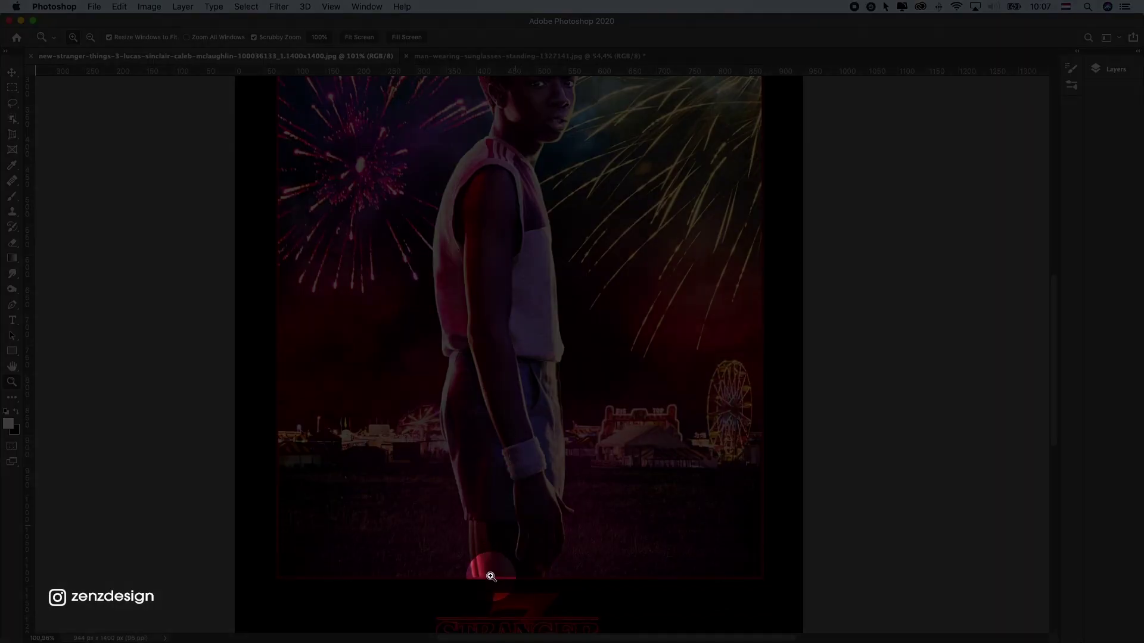
scroll(453, 388, up, 1)
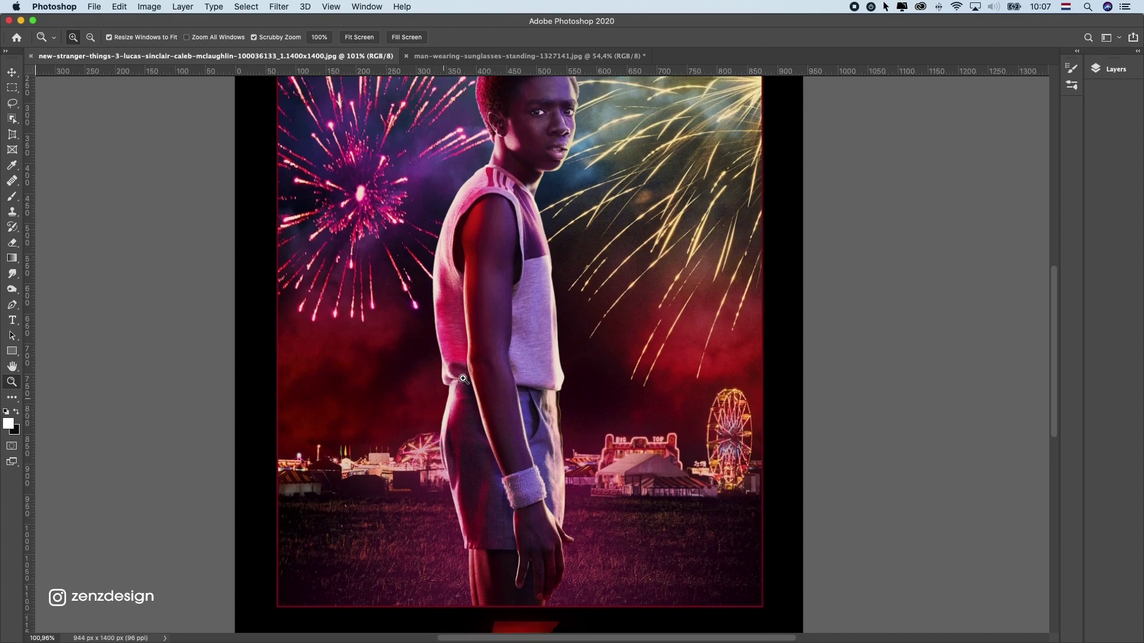
scroll(486, 360, down, 4)
In the man-wearing-sunglasses photo, mark out the whole man with the Object Selection tool
click(459, 58)
click(460, 56)
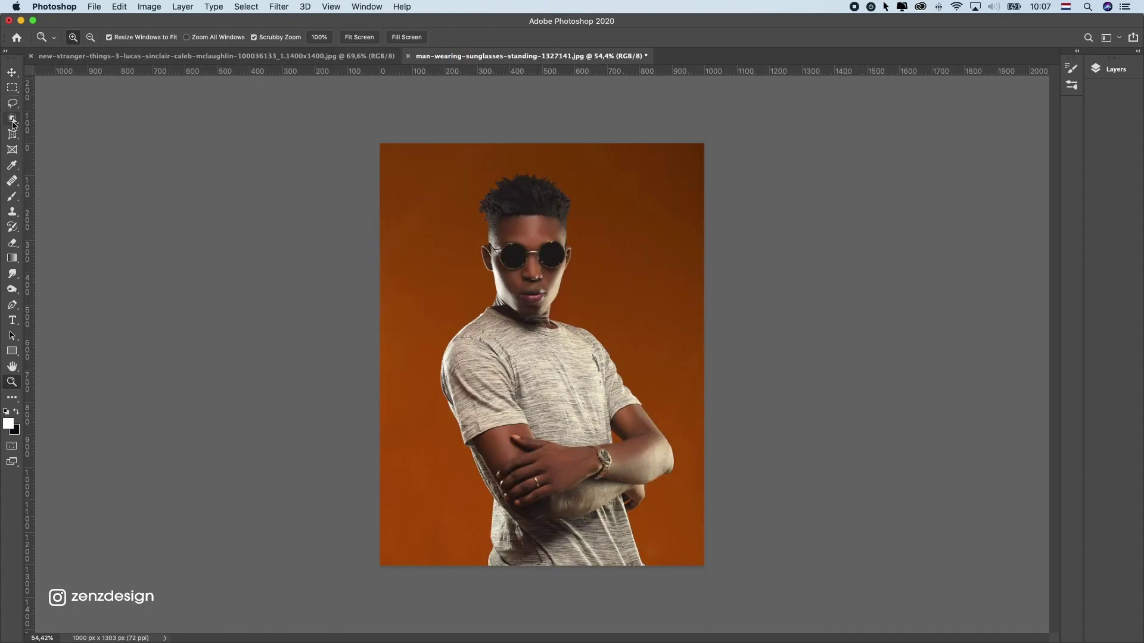
click(12, 118)
drag(416, 172, 690, 573)
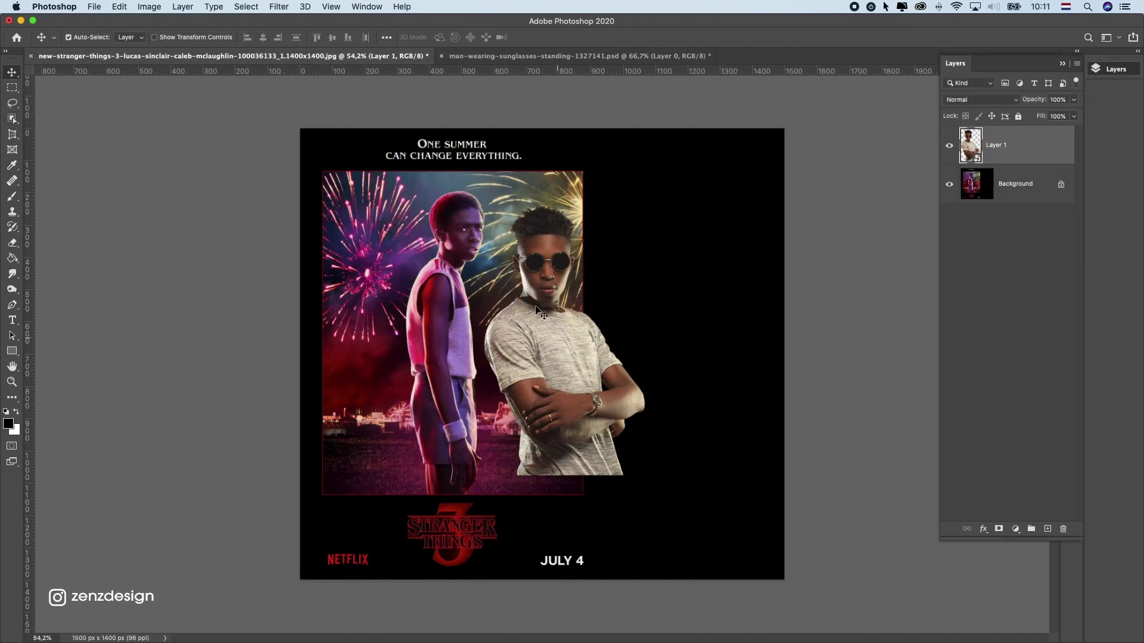
Position the cut-out man on the poster close beside the original figure, over the yellow fireworks
drag(529, 293, 592, 233)
drag(577, 163, 570, 209)
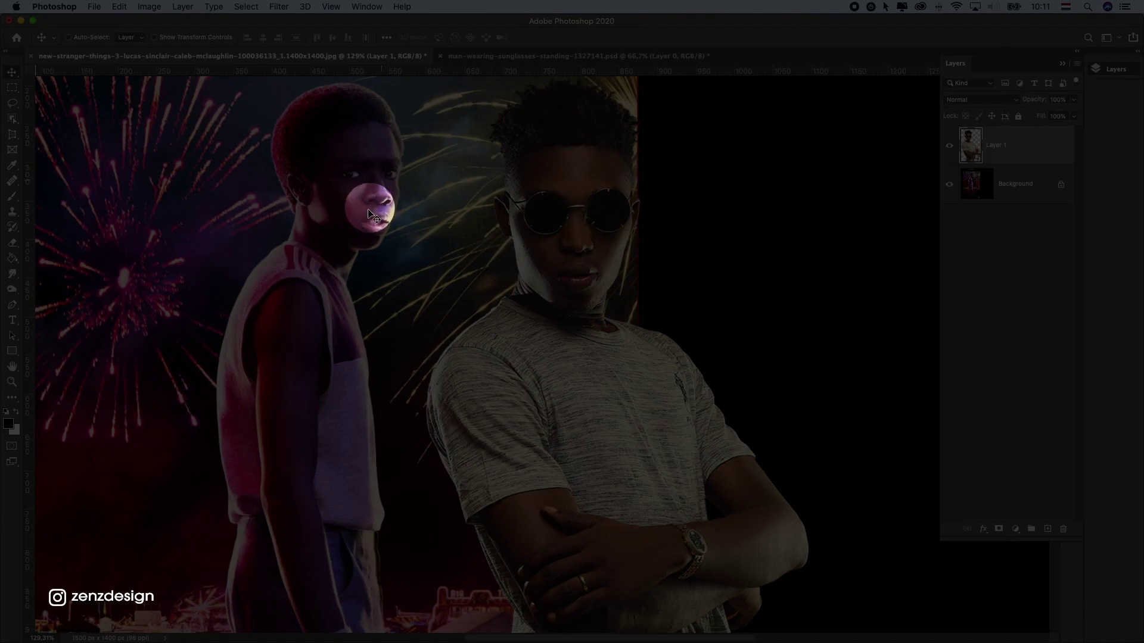
key(super)
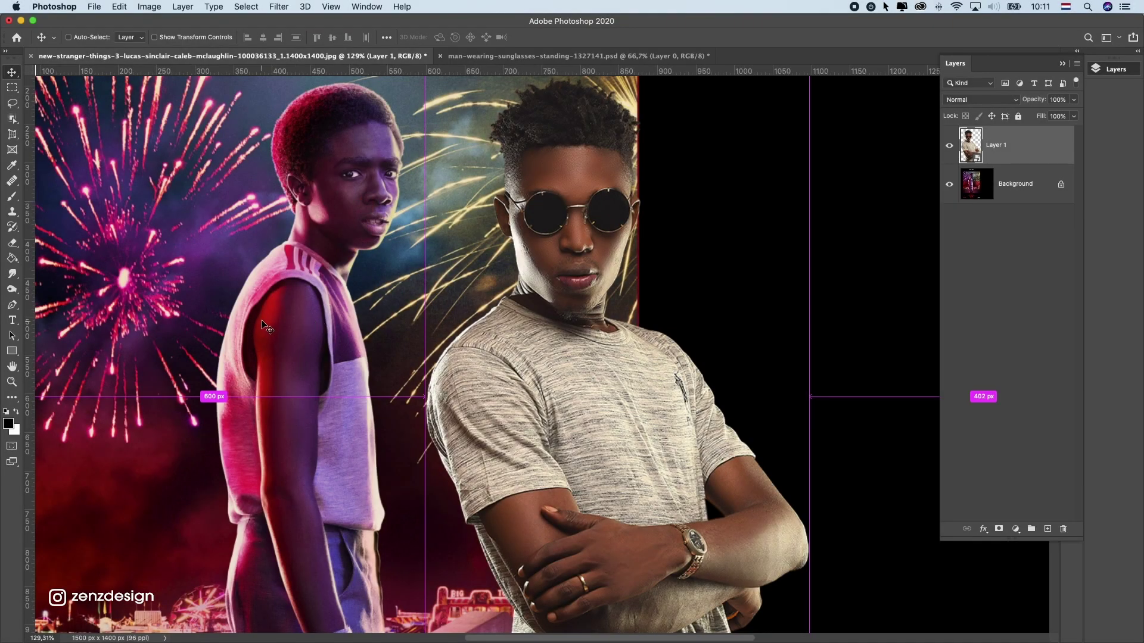
scroll(596, 327, down, 1)
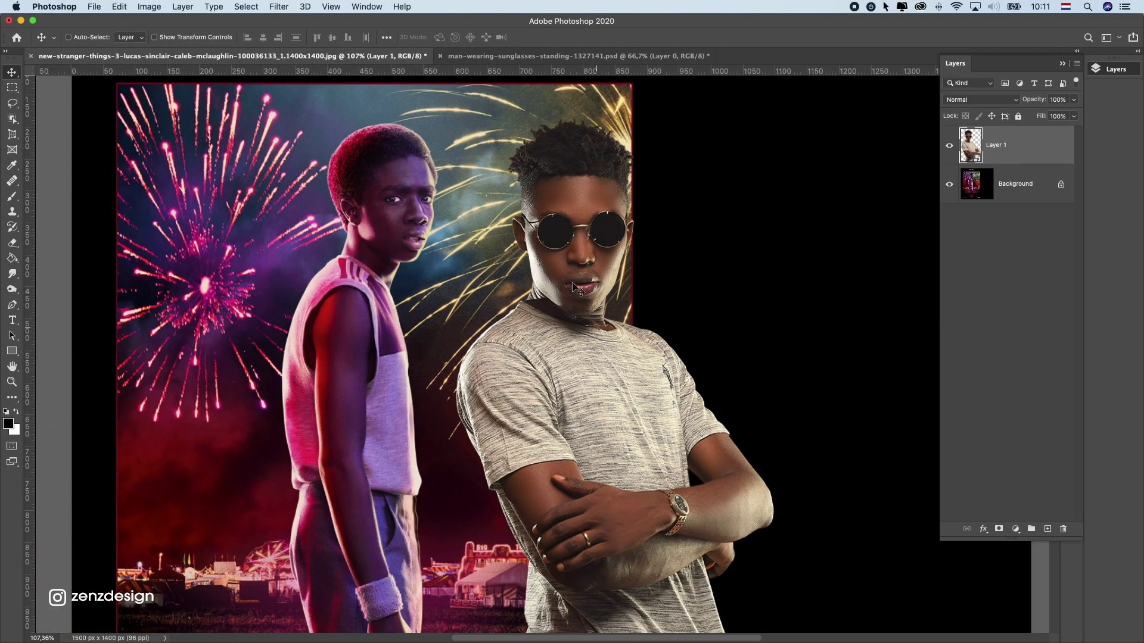
drag(559, 273, 542, 273)
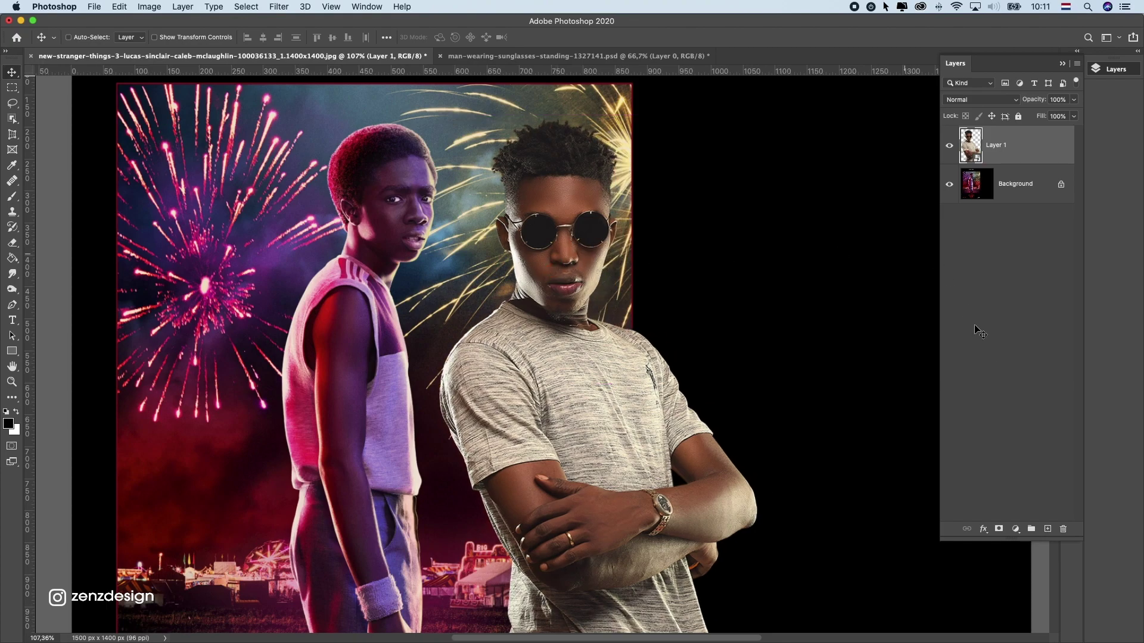
Add a Hue/Saturation adjustment clipped to the man's layer with Hue -9, Saturation -12 and Lightness -1
click(1015, 528)
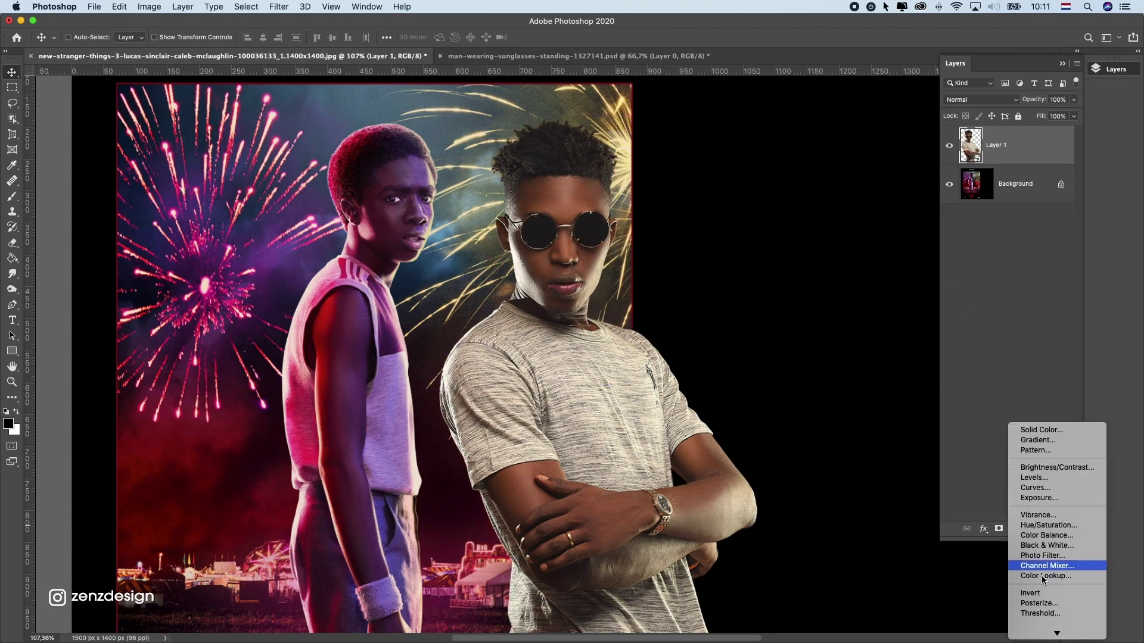
click(1063, 524)
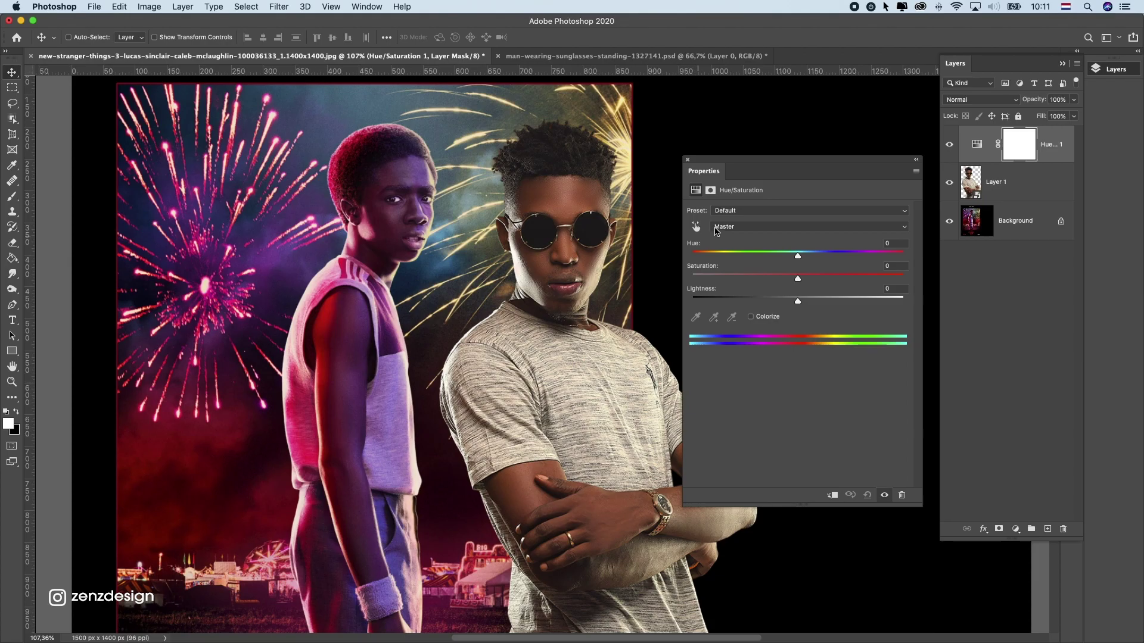
drag(797, 258, 807, 257)
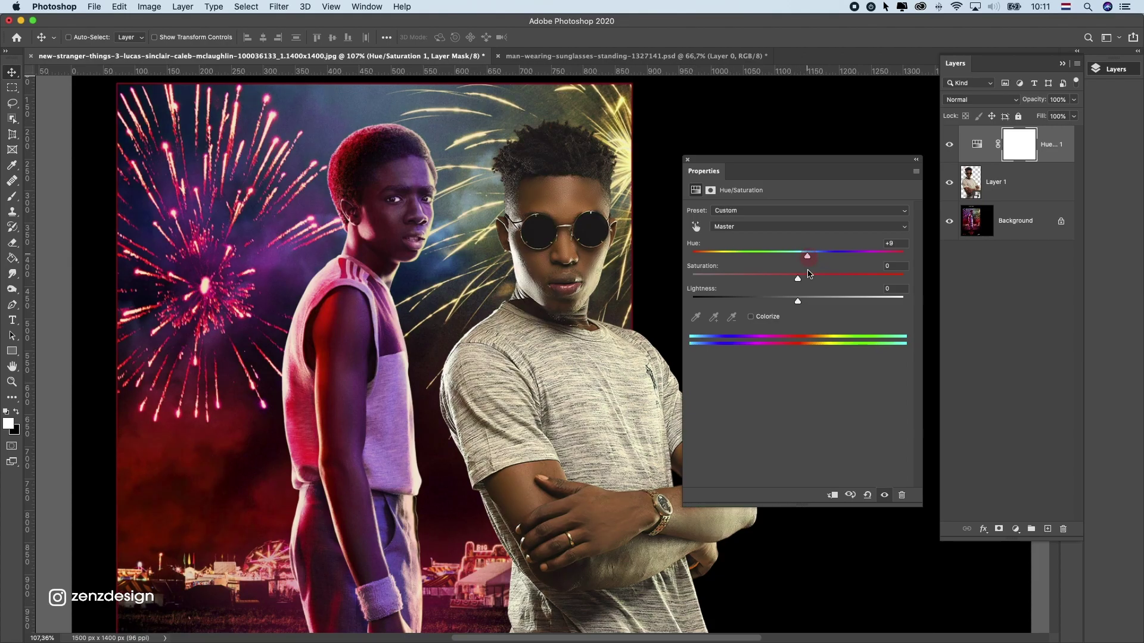
click(832, 495)
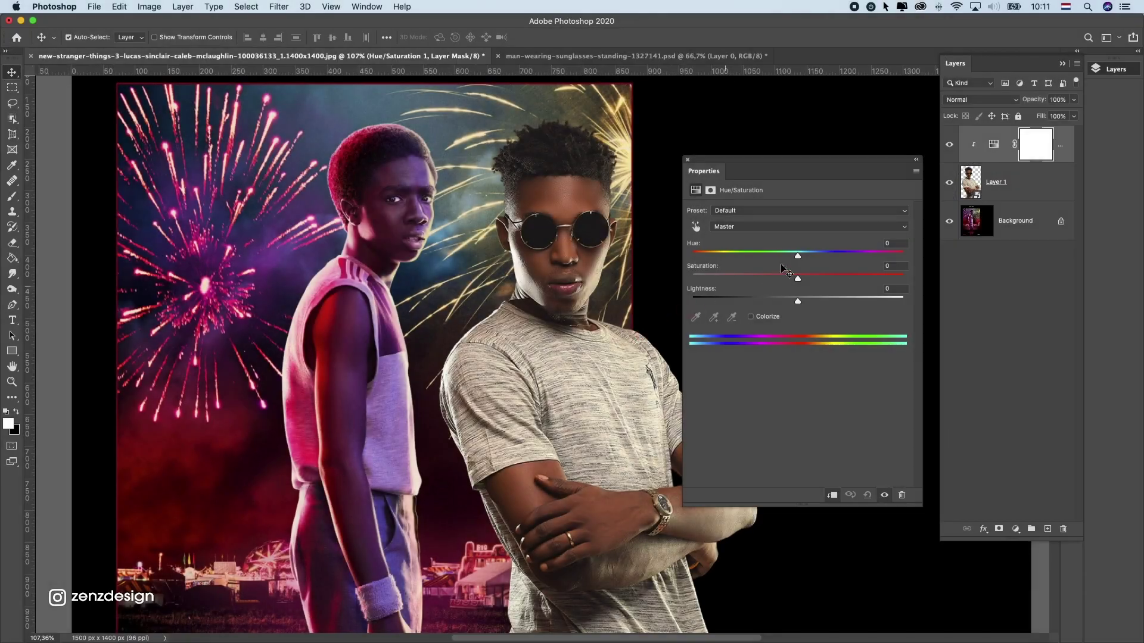
drag(798, 256, 780, 279)
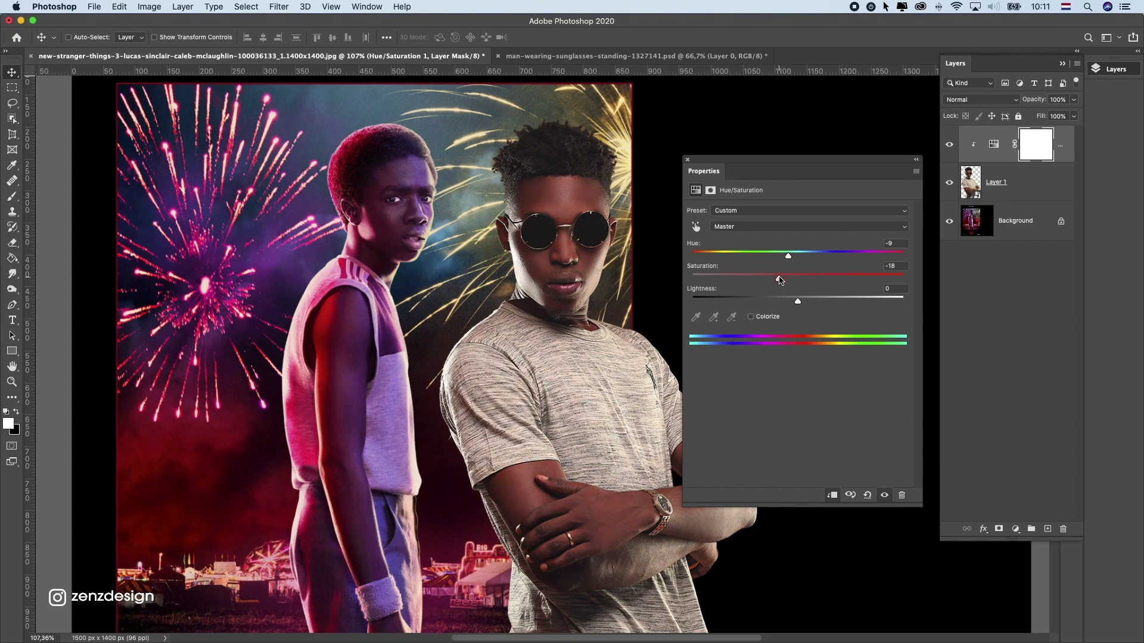
drag(798, 302, 798, 302)
Add a Color Balance adjustment clipped to the man's layer with midtones at Cyan-Red -5 and Yellow-Blue +37
click(1015, 529)
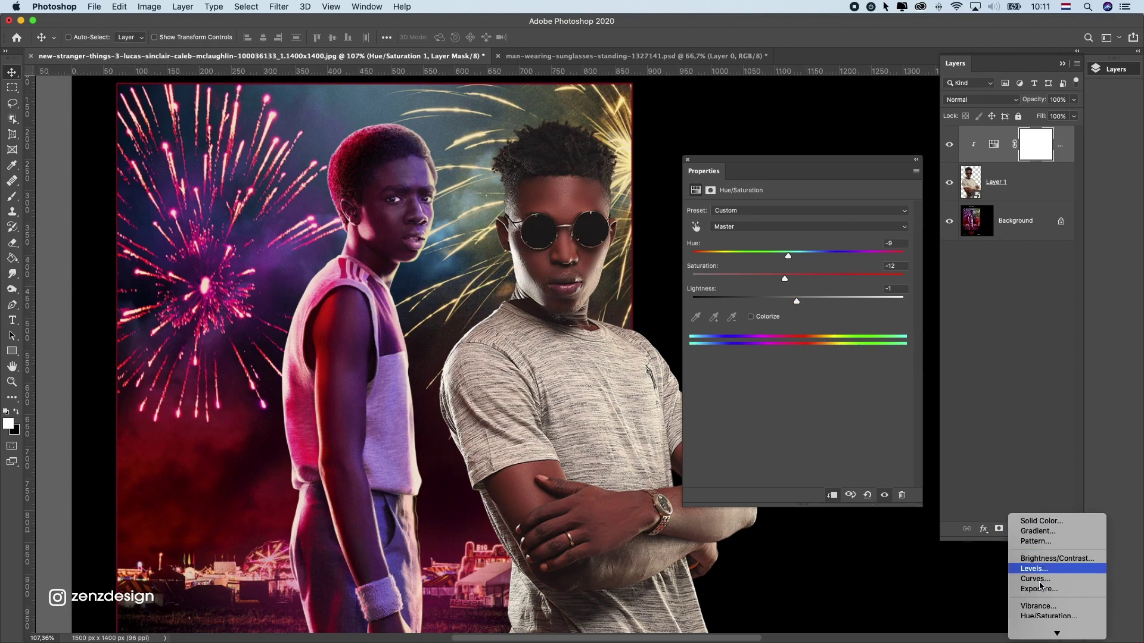
click(1051, 534)
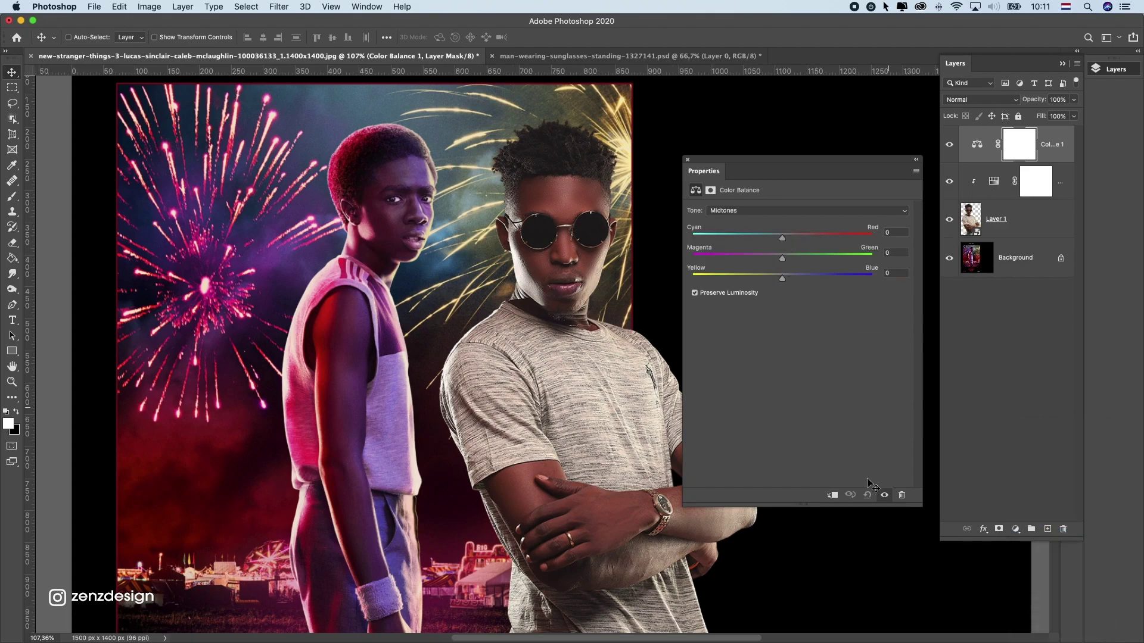
click(833, 495)
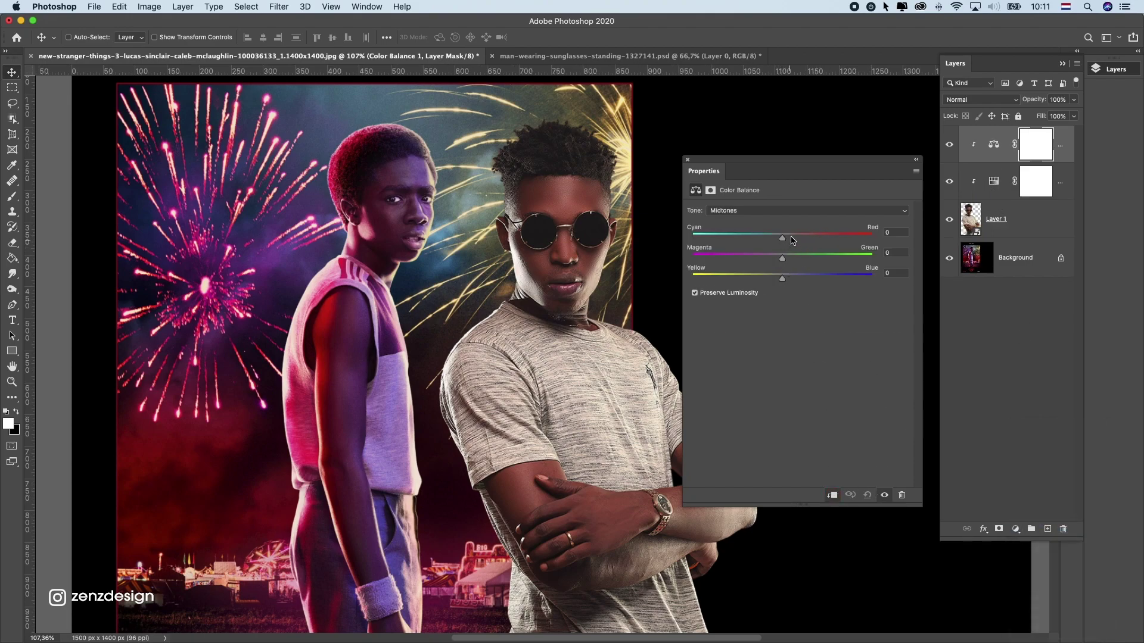
drag(798, 241, 780, 239)
drag(790, 279, 798, 279)
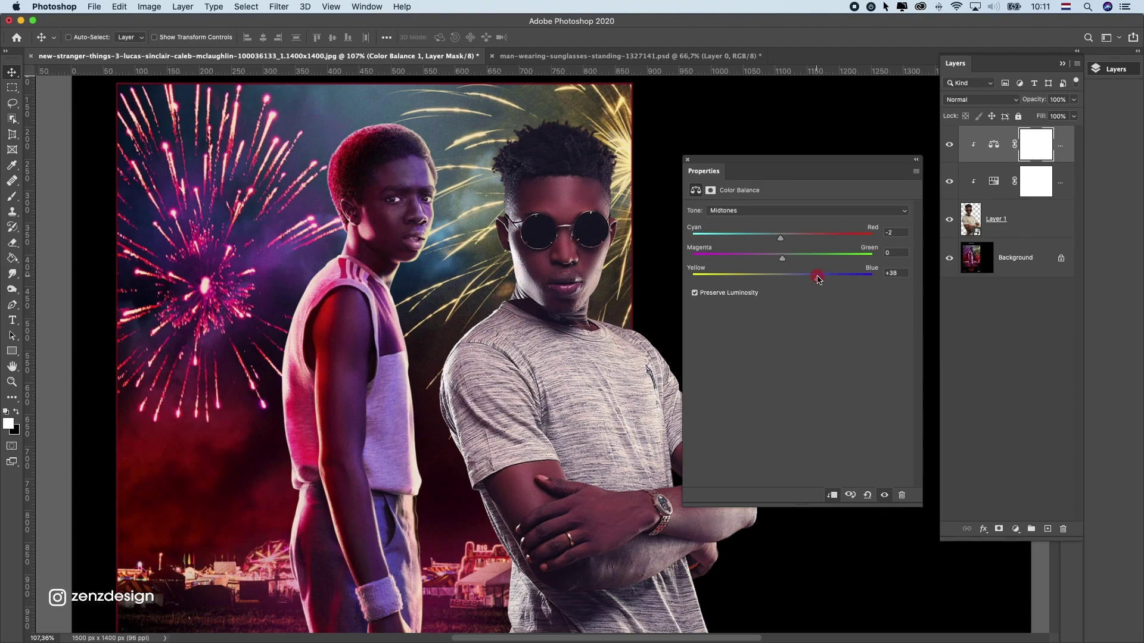
scroll(591, 296, down, 3)
scroll(591, 295, up, 3)
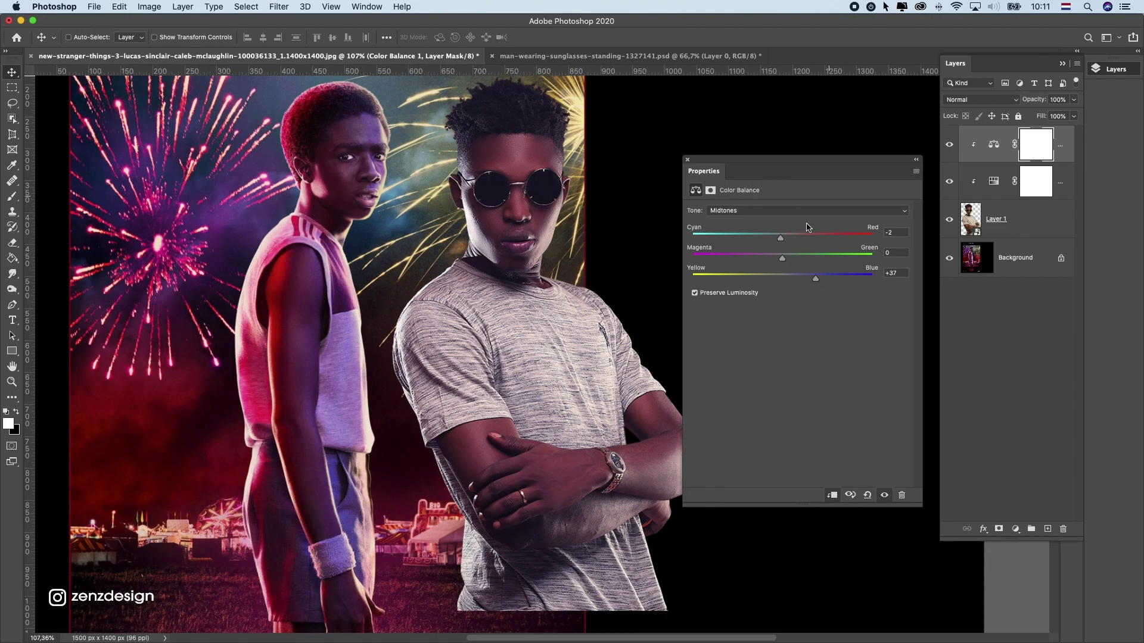
drag(770, 237, 779, 238)
Set the Color Balance shadows to Cyan-Red -5 and Yellow-Blue +8
click(771, 213)
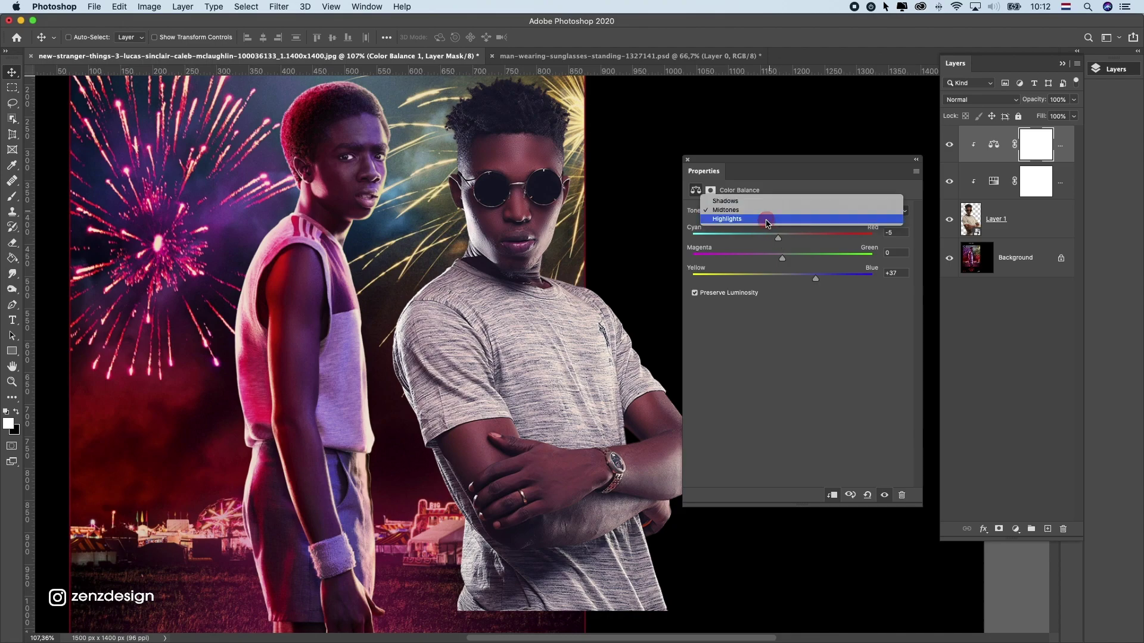
click(774, 197)
click(796, 282)
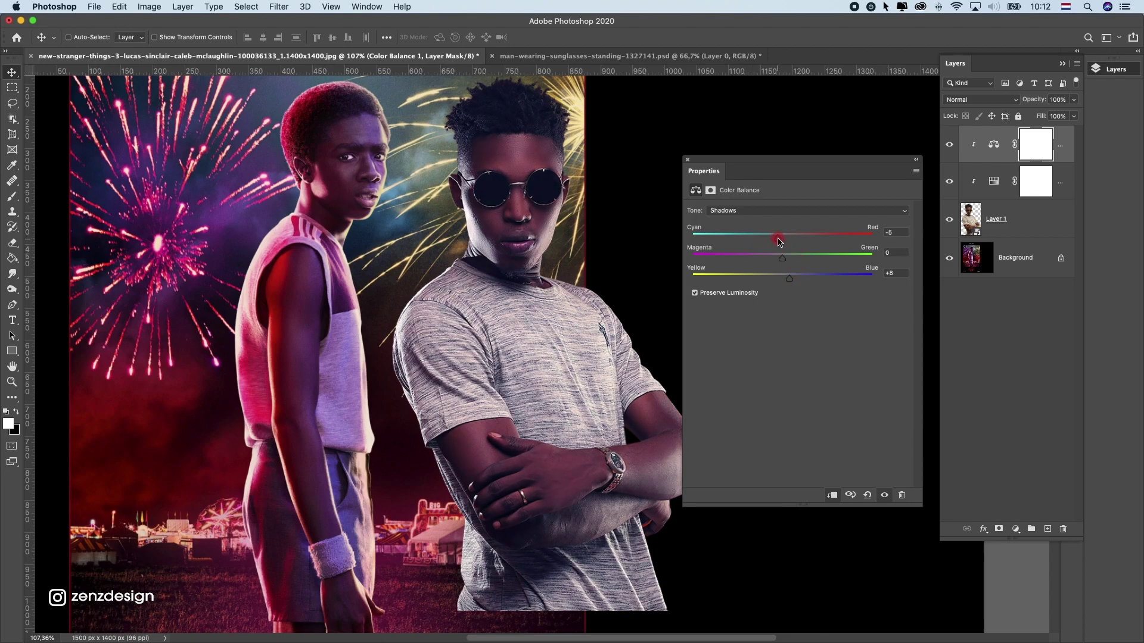
mouse_move(778, 241)
mouse_down()
mouse_move(799, 237)
mouse_move(777, 244)
mouse_up()
scroll(503, 277, down, 5)
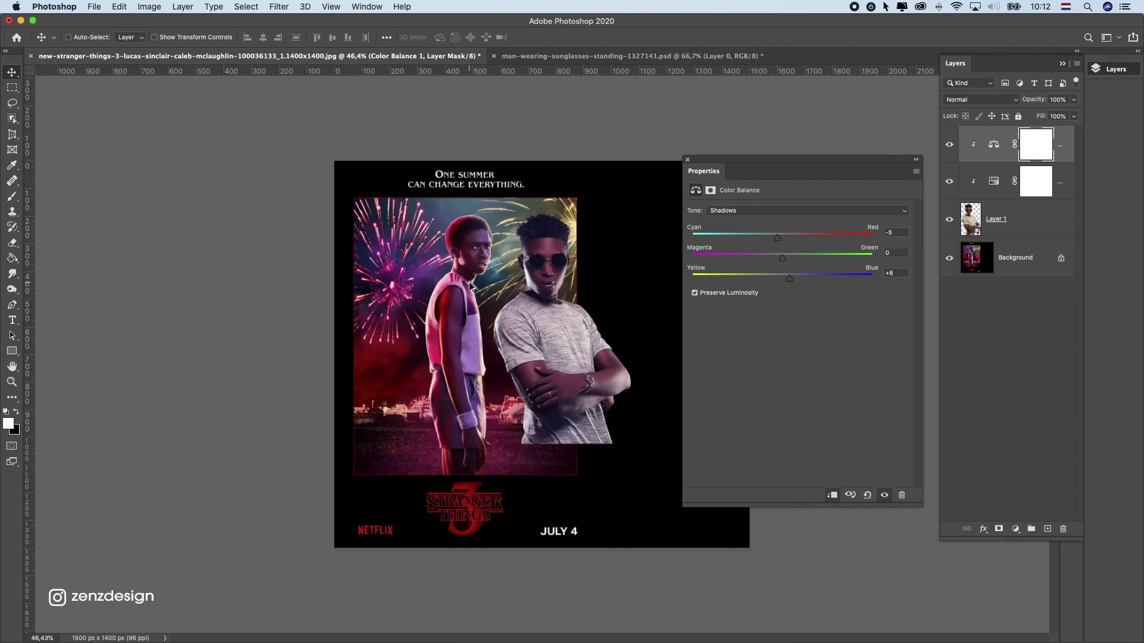
scroll(476, 290, up, 5)
drag(562, 245, 511, 244)
scroll(511, 243, right, 3)
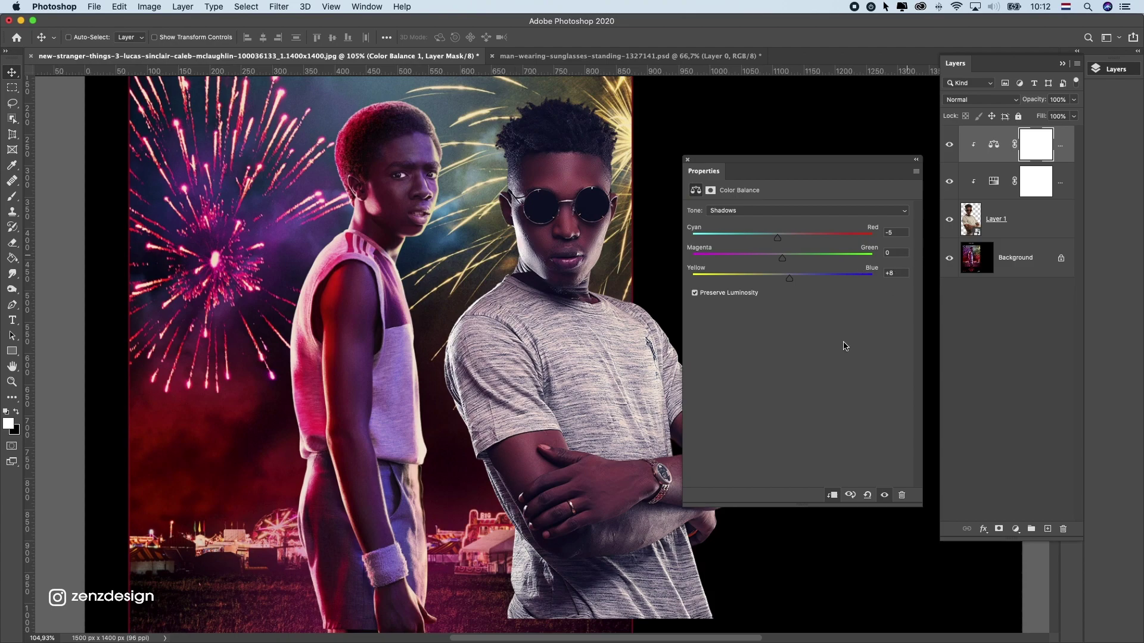
Set the Color Balance highlights to Cyan-Red +4, then compare the man with and without the adjustments
click(755, 212)
click(755, 230)
mouse_move(782, 237)
mouse_down()
mouse_move(793, 239)
mouse_move(773, 238)
mouse_move(783, 238)
mouse_up()
scroll(578, 293, down, 4)
scroll(578, 293, up, 4)
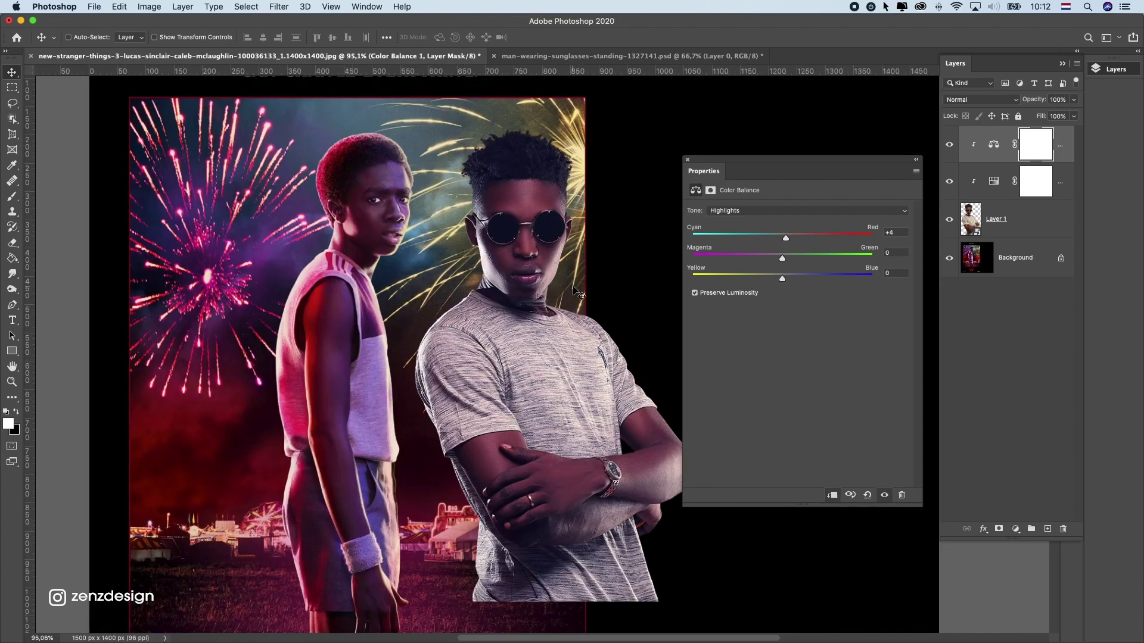
mouse_move(951, 187)
mouse_down()
mouse_move(953, 148)
mouse_move(950, 179)
mouse_up()
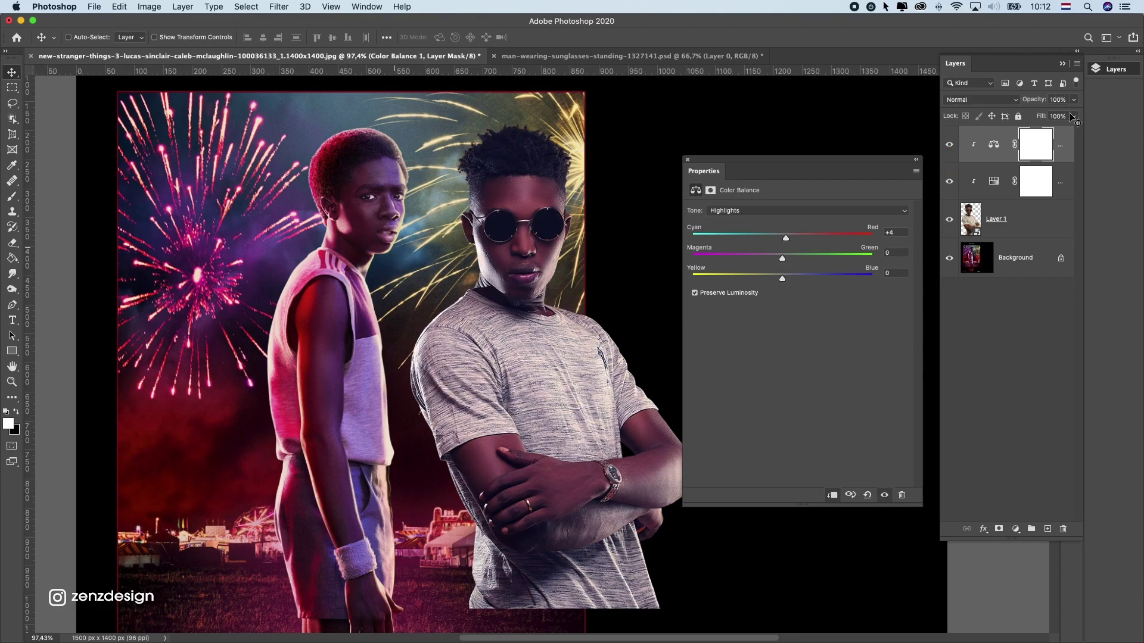
click(689, 160)
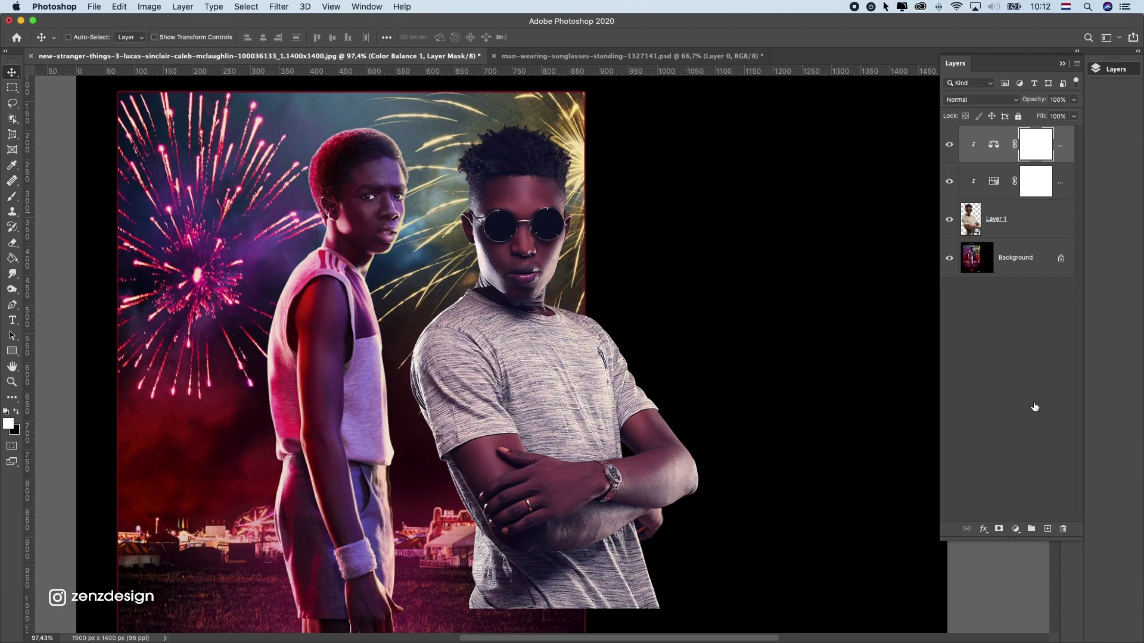
Dock the layer list at the window's edge and create an empty layer clipped to the man above both adjustments
drag(988, 62, 1143, 78)
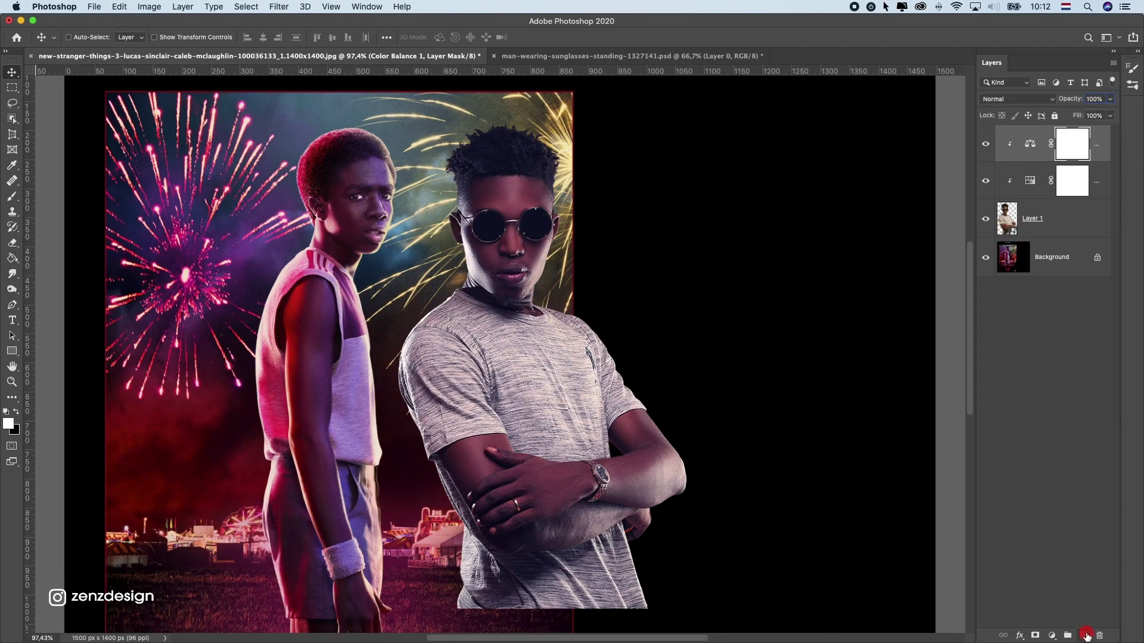
click(1084, 635)
right_click(1055, 151)
click(923, 340)
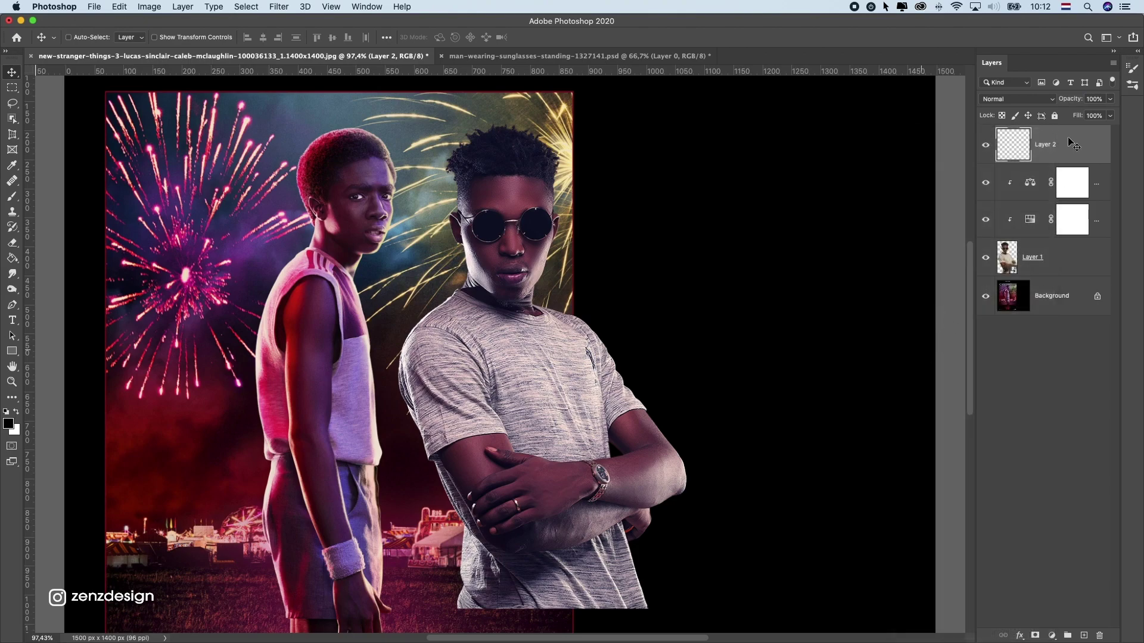
right_click(1061, 143)
click(958, 351)
Set up the Brush tool with the Soft Round brush at 25 px and white as the foreground colour
click(12, 196)
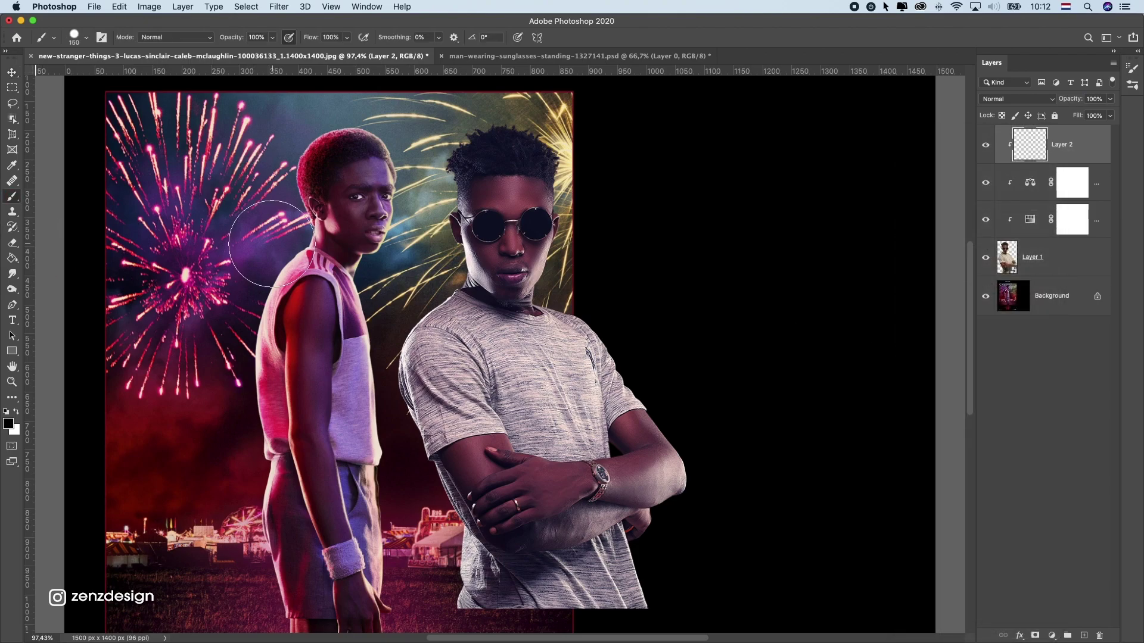
click(72, 38)
click(22, 155)
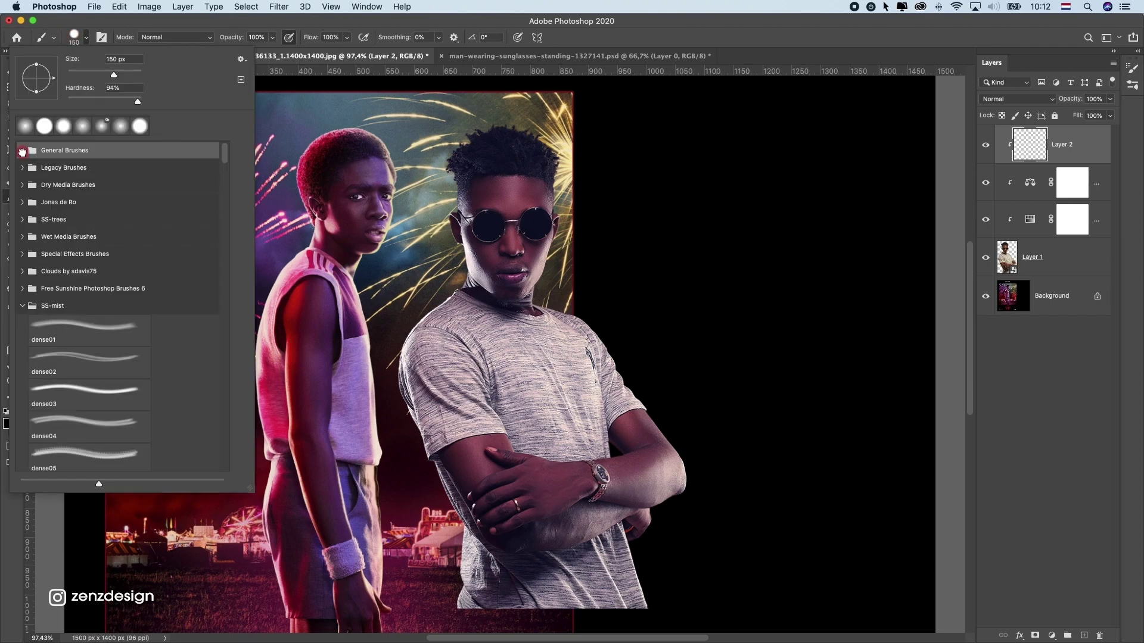
click(55, 174)
click(397, 39)
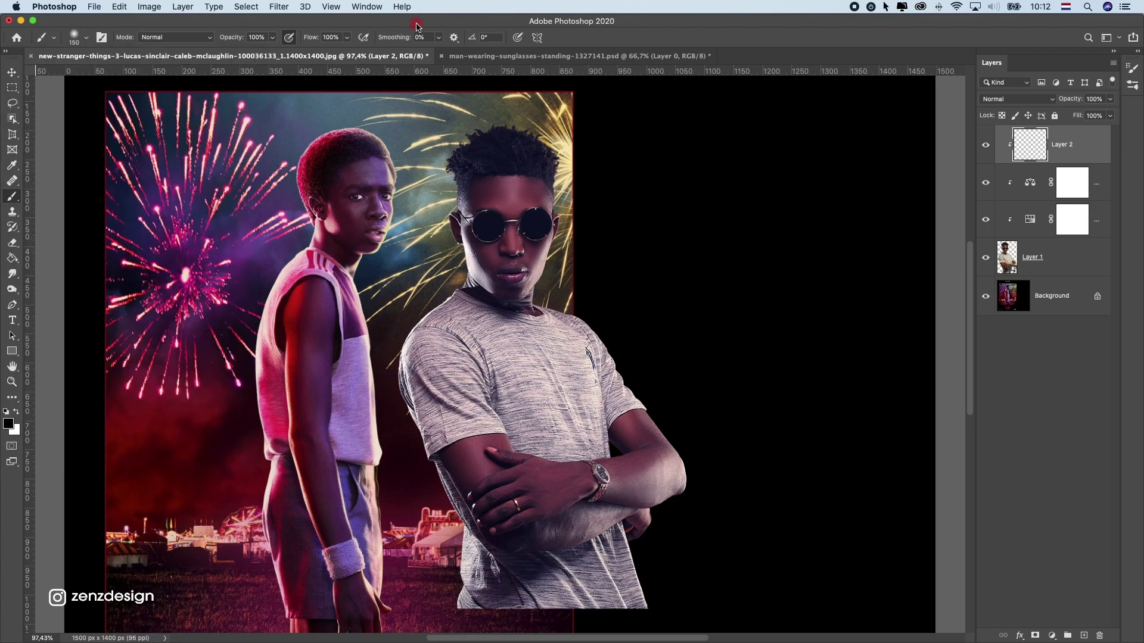
key(bracketleft)
key(bracketleft)
key(bracketleft)
key(bracketleft)
click(19, 410)
Move the cut-out man slightly closer to the original poster figure
click(13, 72)
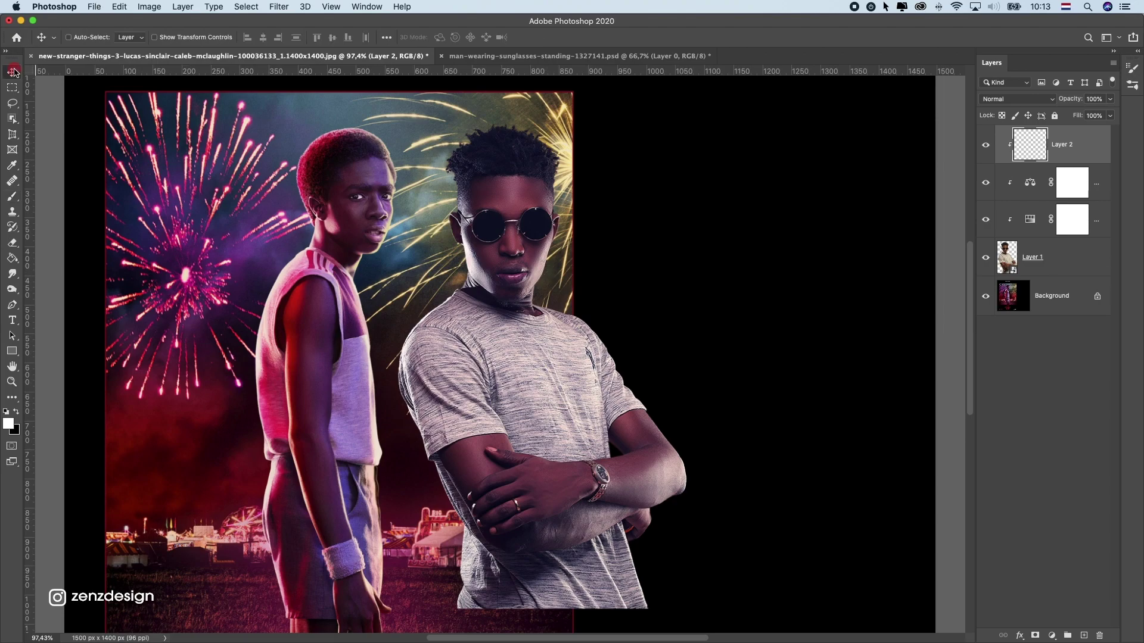
click(1056, 261)
drag(437, 205, 413, 207)
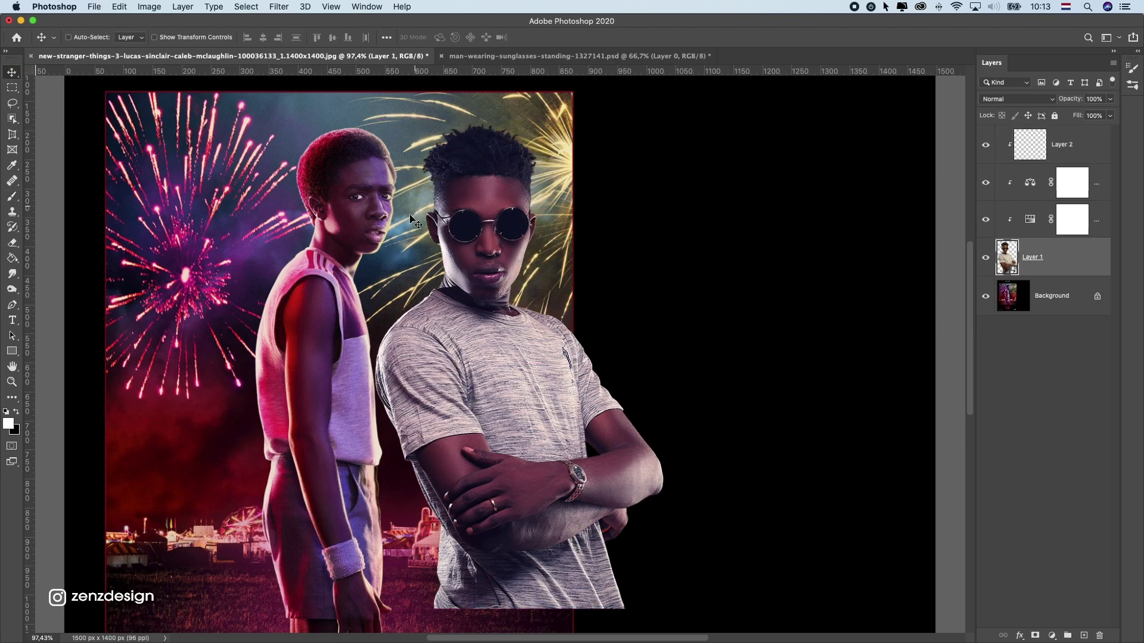
Make the empty clipped layer active for painting and set the brush hardness to about 19%
scroll(504, 275, up, 3)
scroll(507, 280, up, 2)
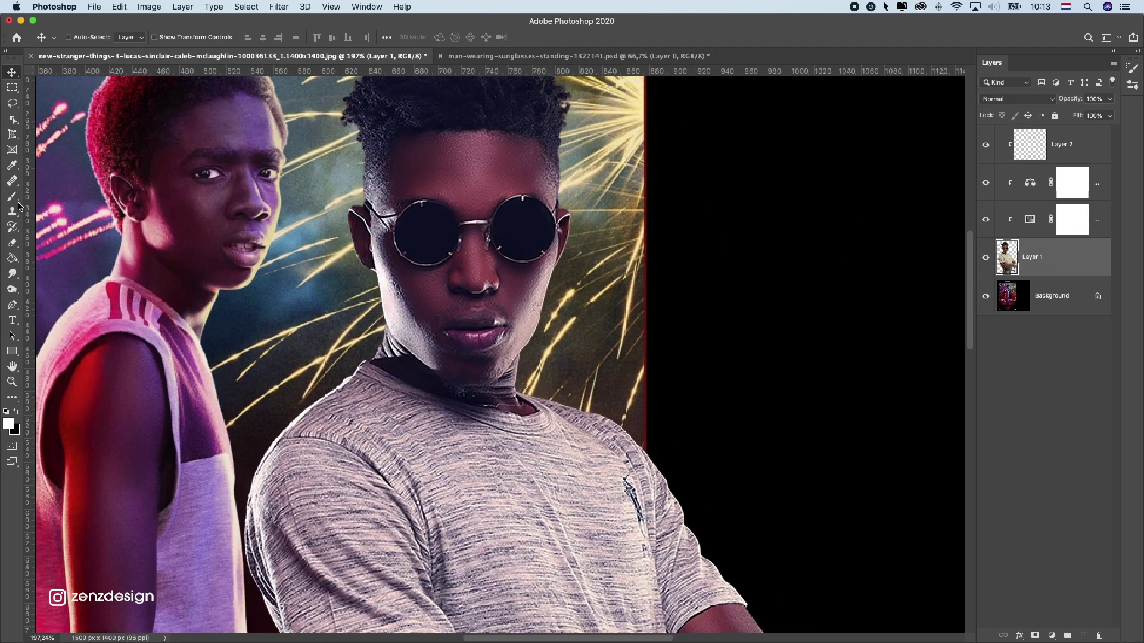
click(13, 200)
click(1056, 154)
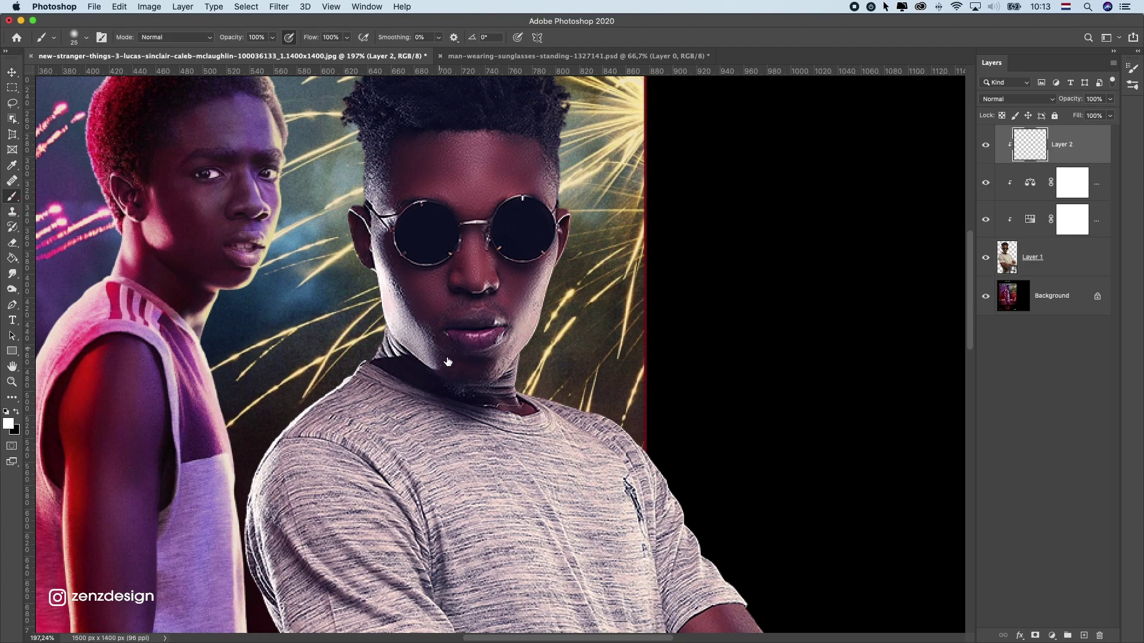
click(85, 38)
drag(70, 107, 46, 105)
click(258, 27)
click(87, 37)
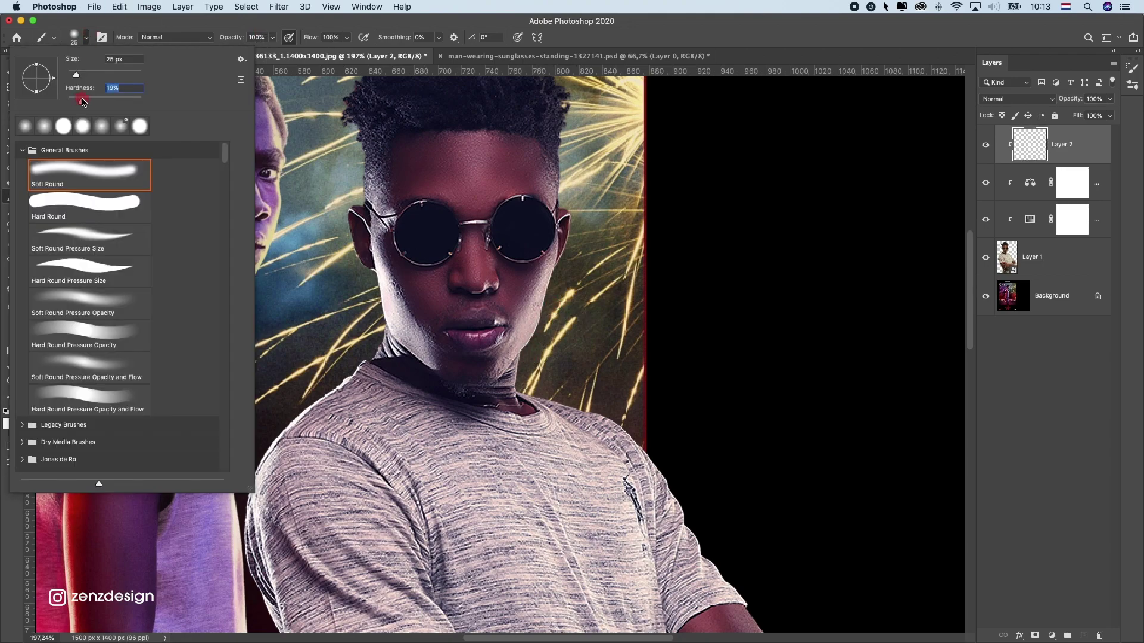
click(187, 24)
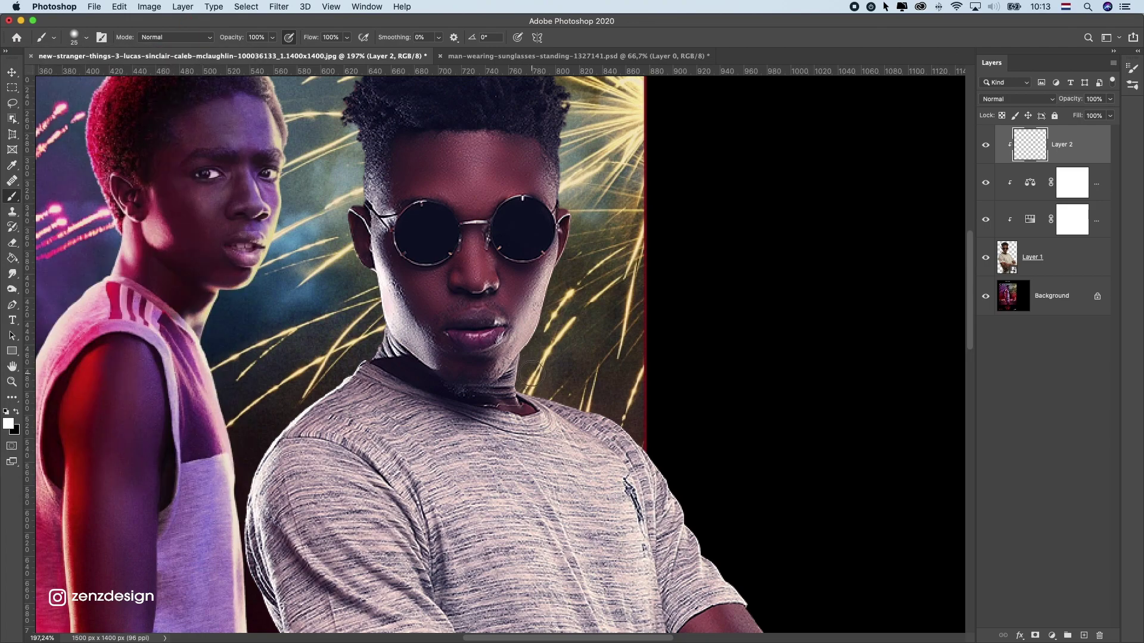
Paint a white rim light along the man's jaw, cheek and ear on the side facing the yellow fireworks
drag(527, 361, 572, 261)
mouse_move(548, 307)
mouse_down()
mouse_move(589, 219)
mouse_move(577, 216)
mouse_move(574, 244)
mouse_move(582, 201)
mouse_move(588, 220)
mouse_move(566, 143)
mouse_move(573, 202)
mouse_up()
key(super+z)
click(581, 169)
scroll(581, 173, up, 2)
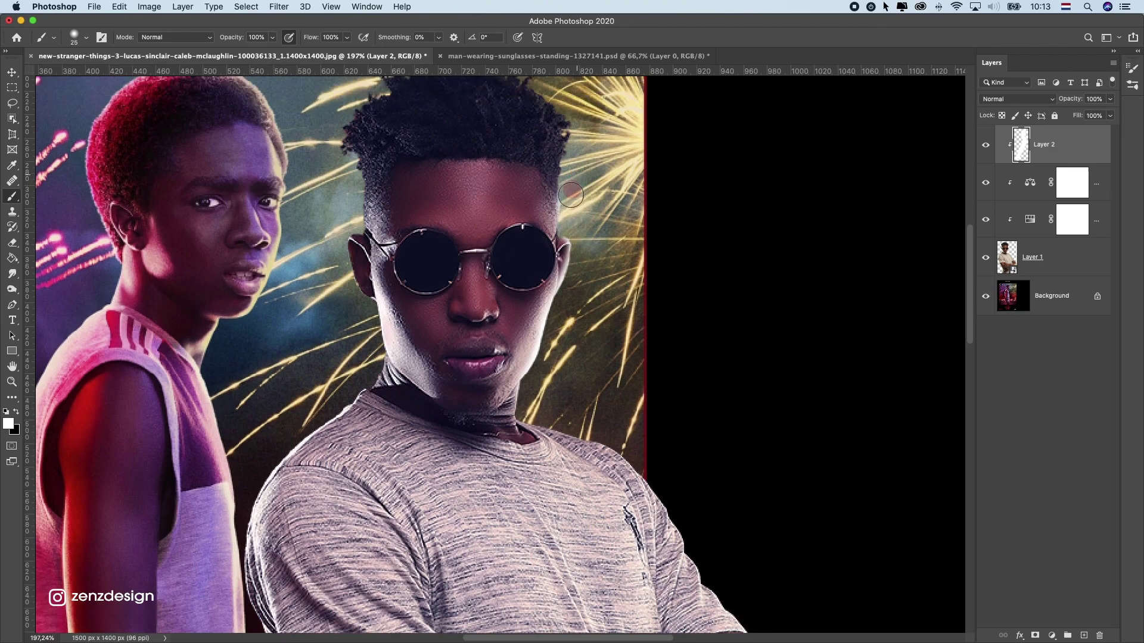
scroll(579, 209, up, 4)
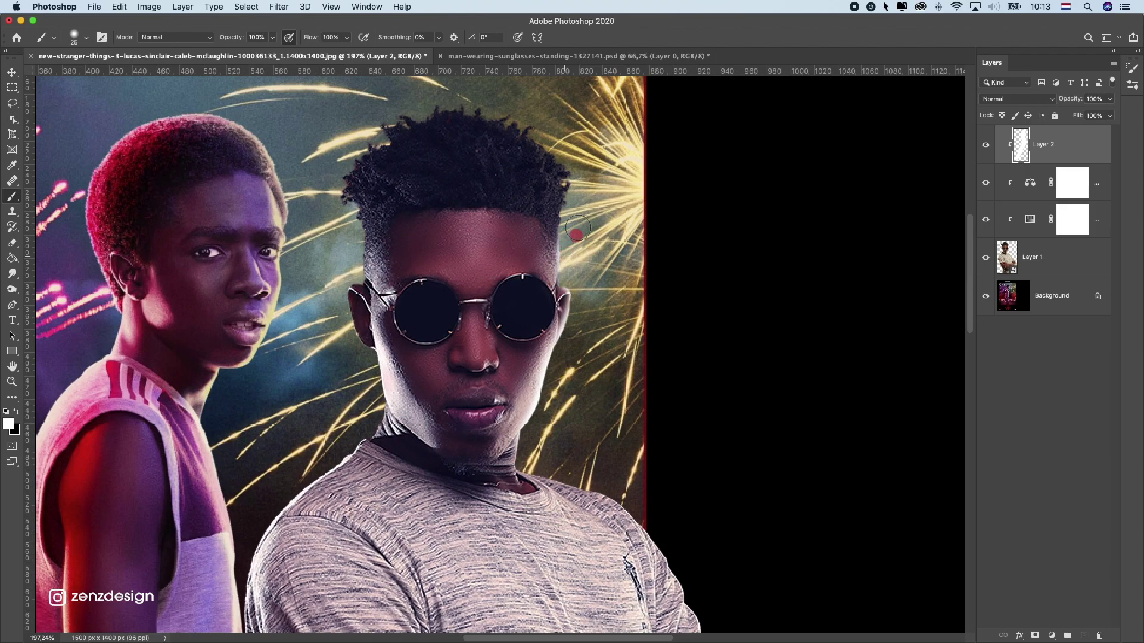
Paint soft white light along the outer edge of the man's hair beside the firework burst, undoing a misplaced stroke
click(580, 184)
mouse_move(580, 184)
mouse_down()
mouse_move(576, 249)
mouse_move(571, 218)
mouse_move(593, 179)
mouse_up()
key(super+z)
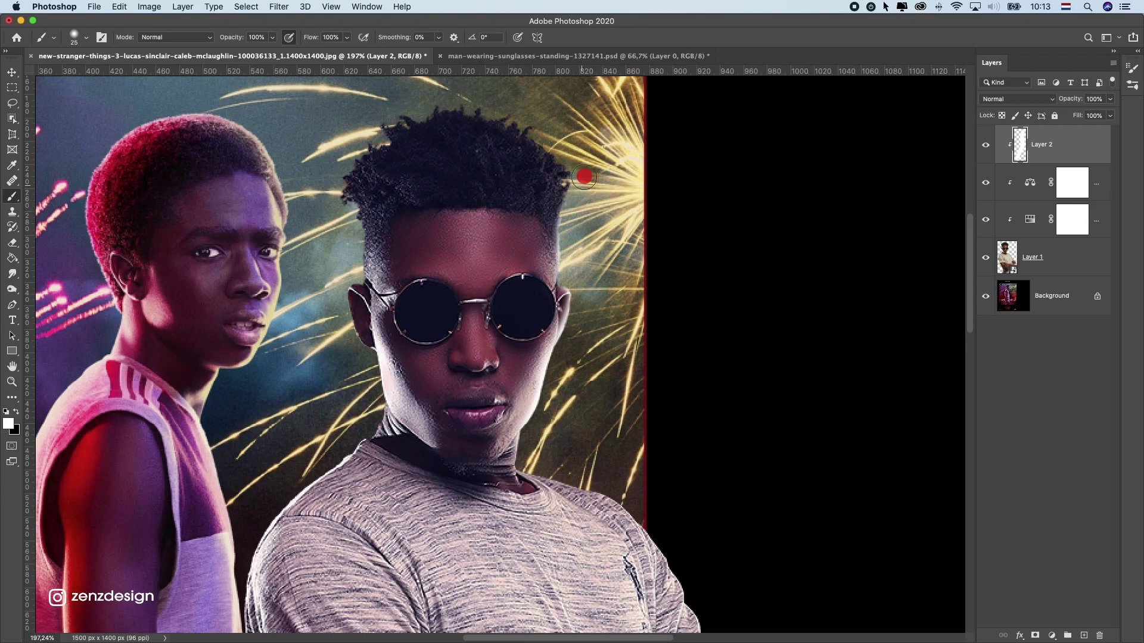
click(562, 127)
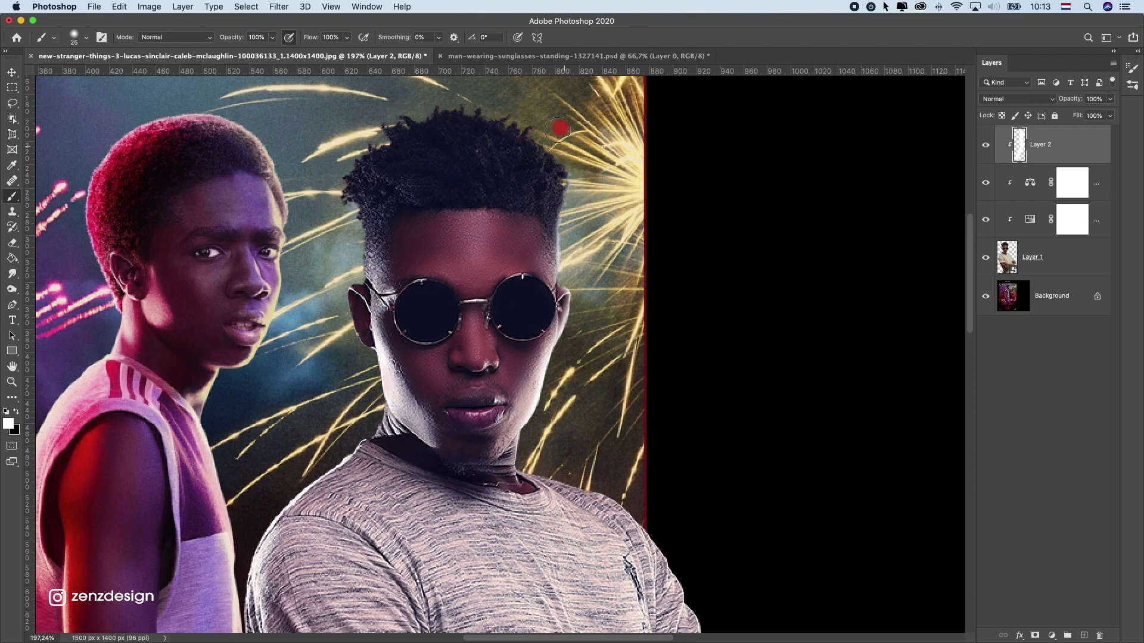
drag(573, 156, 584, 152)
Reduce the brush to 7 px and paint fine white highlights along the man's hair edge up to the crown
right_click(574, 160)
click(565, 160)
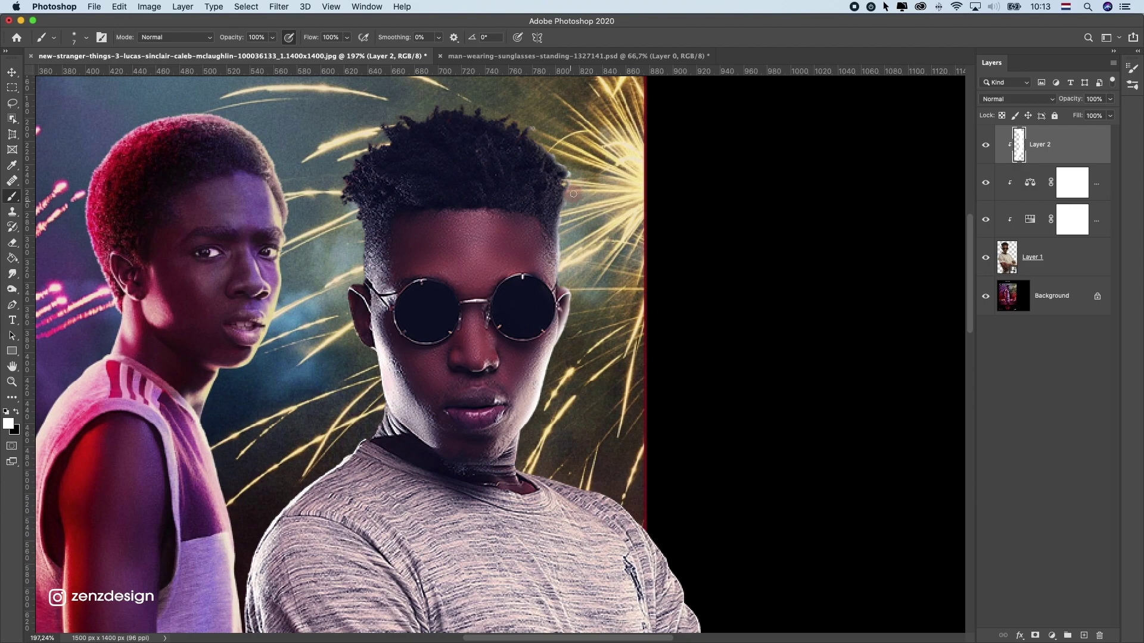
drag(569, 199, 577, 182)
key(super+z)
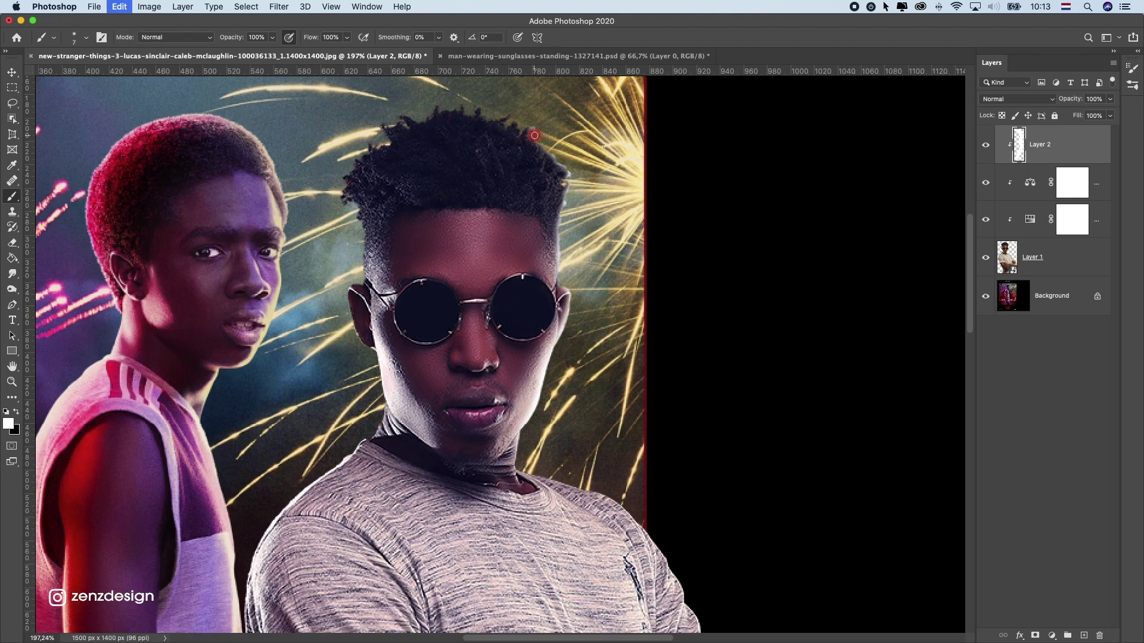
drag(551, 149, 533, 135)
drag(496, 118, 483, 115)
click(510, 117)
drag(599, 230, 548, 145)
mouse_move(268, 135)
mouse_down()
mouse_move(413, 203)
mouse_move(317, 116)
mouse_up()
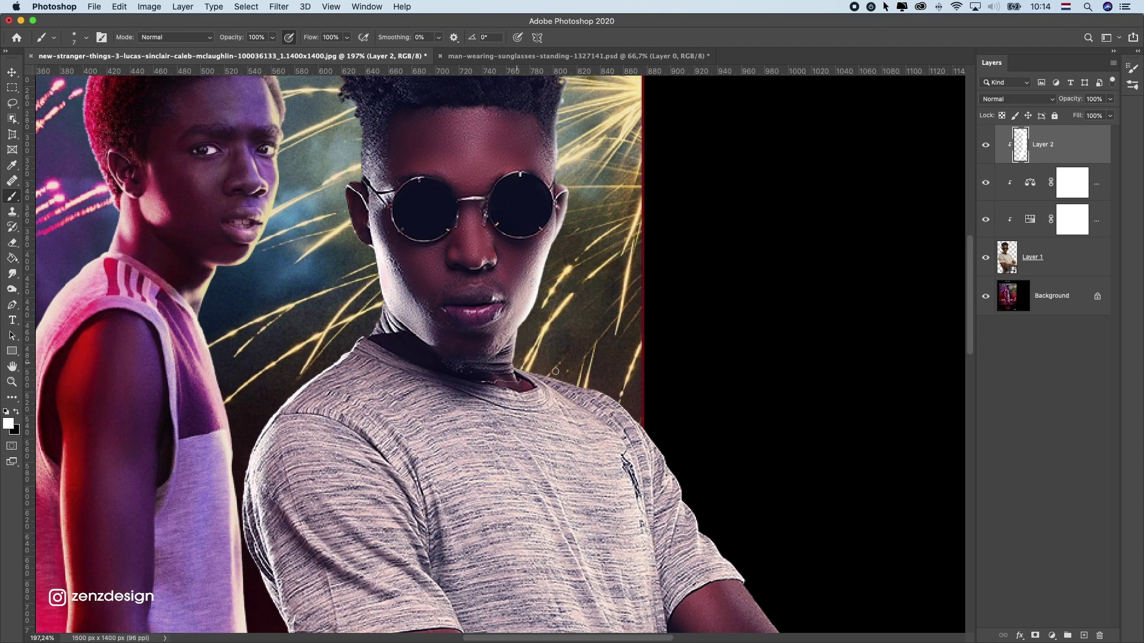
Undo the last stroke, enlarge the brush to 20 px and strengthen the white rim light along the man's hair edge
drag(573, 341, 541, 320)
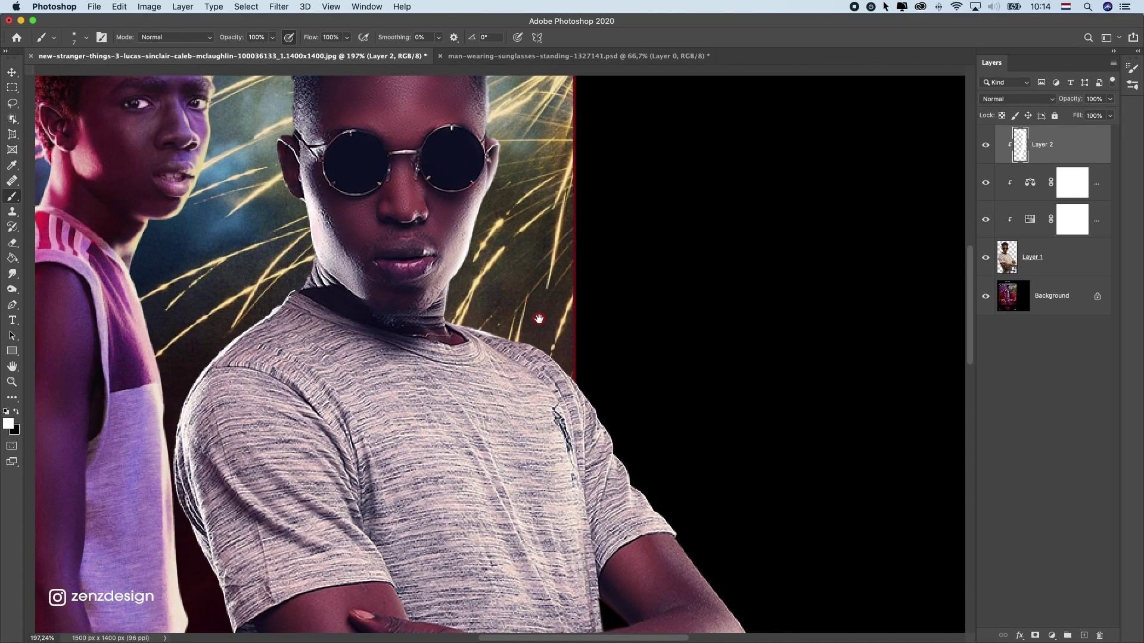
key(super+z)
scroll(496, 226, up, 3)
key(])
key(])
key(])
key(])
key(])
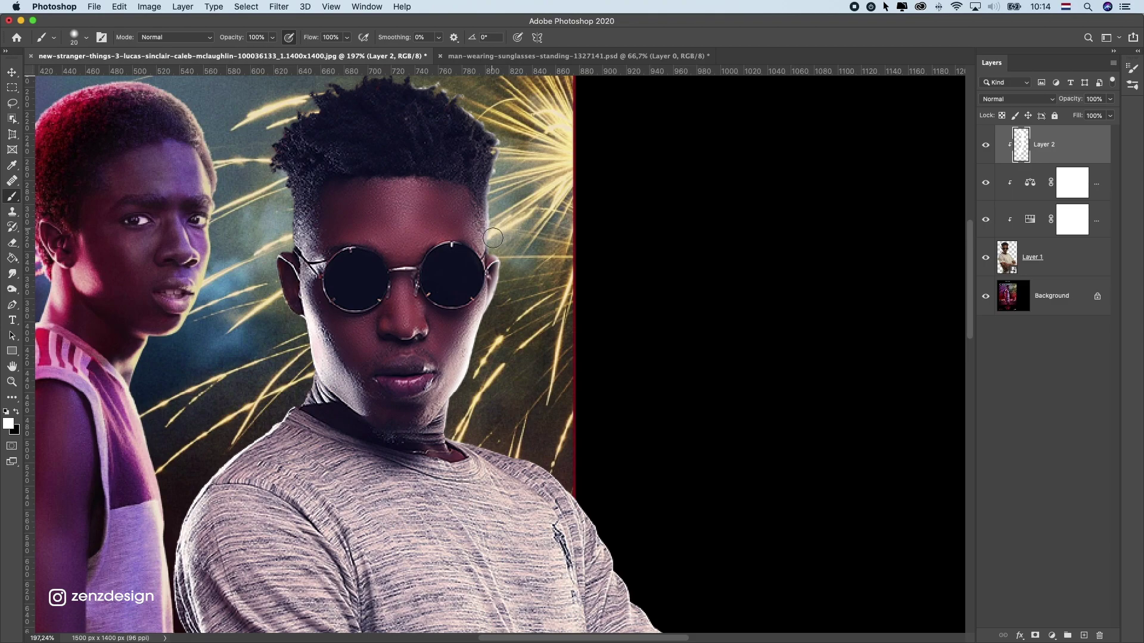
mouse_move(505, 170)
mouse_down()
mouse_move(514, 137)
mouse_move(510, 148)
mouse_move(578, 135)
mouse_move(491, 111)
mouse_up()
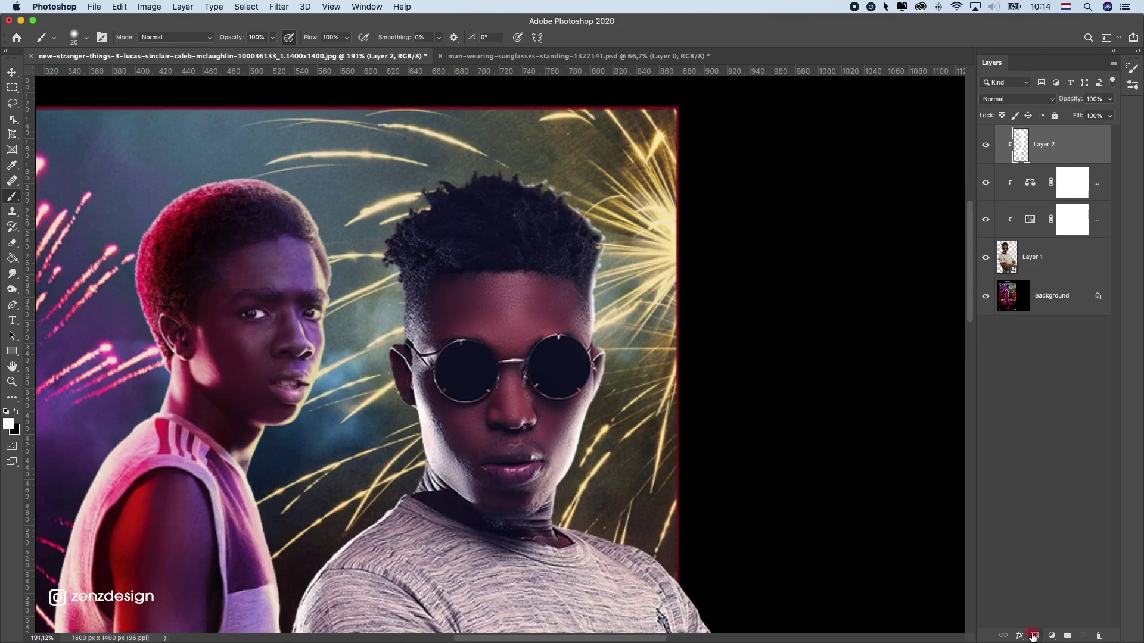
Add a layer mask to Layer 2 and mask out stray white highlights inside the man's hair with black, undoing one stroke
click(14, 413)
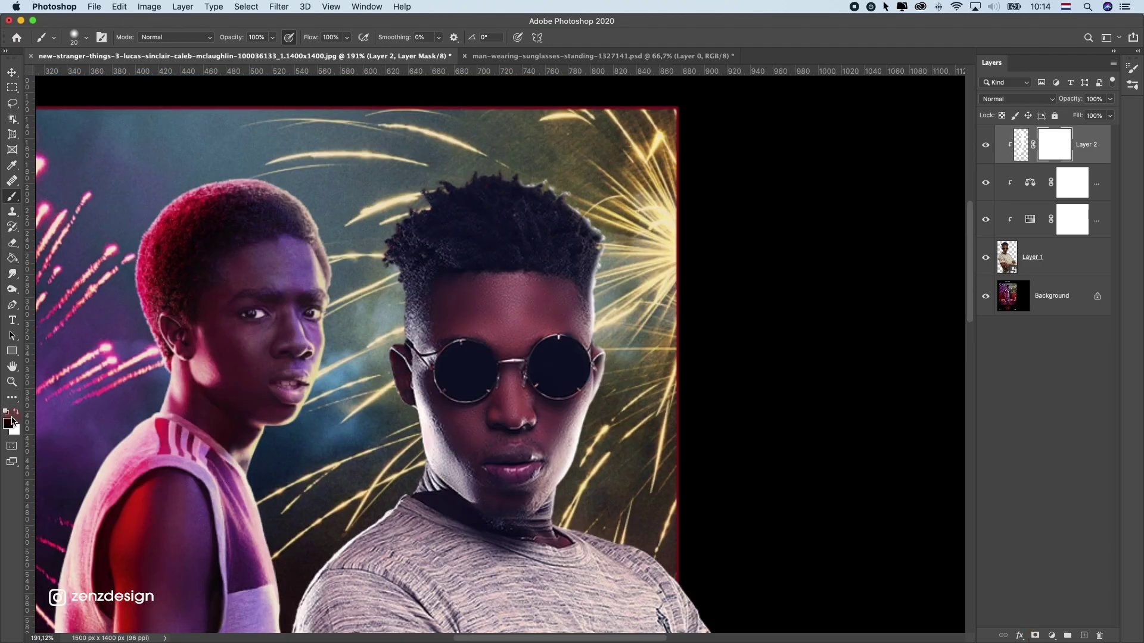
click(83, 42)
click(266, 28)
mouse_move(581, 335)
mouse_down()
mouse_move(574, 291)
mouse_move(575, 312)
mouse_up()
click(577, 285)
mouse_move(574, 296)
mouse_down()
mouse_move(575, 267)
mouse_move(581, 281)
mouse_up()
key(super+z)
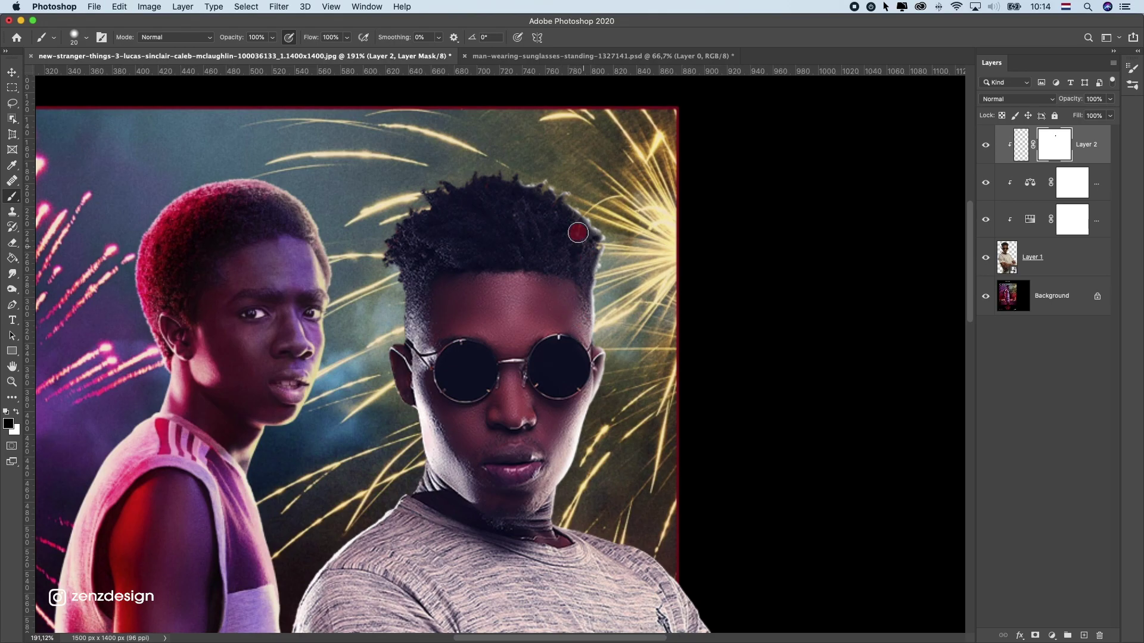
scroll(585, 260, up, 2)
click(515, 222)
Return to painting white on Layer 2 itself, reduce the brush to 8 px and try a highlight on the man's shirt edge, undoing it
scroll(516, 223, left, 1)
scroll(572, 225, down, 3)
key(x)
key(super+2)
click(603, 387)
key(bracketleft)
key(bracketleft)
key(bracketleft)
key(bracketleft)
mouse_move(553, 435)
mouse_down()
mouse_move(603, 440)
mouse_move(533, 422)
mouse_move(514, 386)
mouse_up()
key(super+z)
Paint a thin white rim light along the outer edge of the man's shirt shoulder and sleeve, undoing misplaced strokes
mouse_move(680, 460)
mouse_down()
mouse_move(572, 298)
mouse_move(559, 351)
mouse_move(577, 381)
mouse_up()
key(super+z)
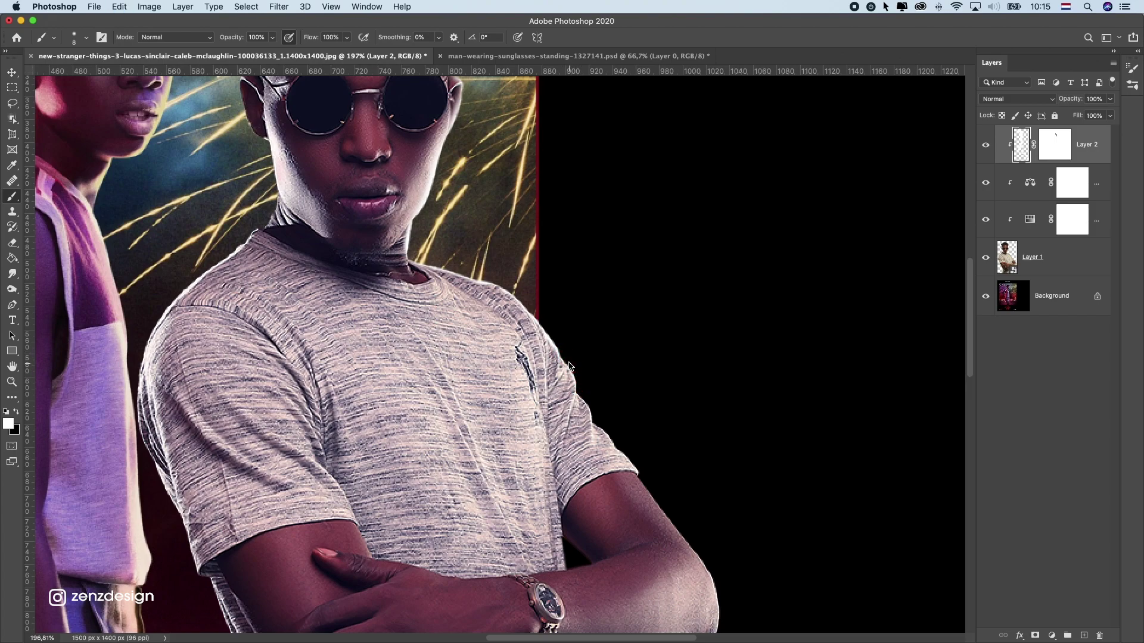
key(super+z)
mouse_move(580, 390)
mouse_down()
mouse_move(570, 359)
mouse_move(585, 387)
mouse_up()
click(589, 388)
scroll(537, 305, down, 8)
scroll(530, 320, up, 4)
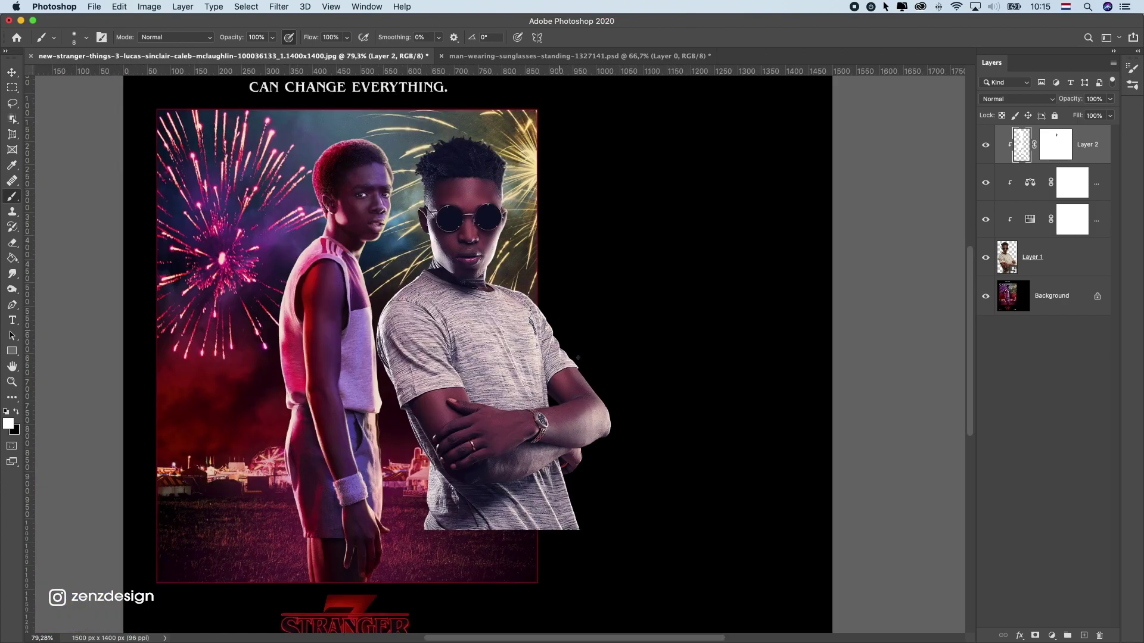
Enlarge the brush to 15 px and paint a white rim light down the man's outer arm and around the elbow
scroll(582, 348, up, 2)
scroll(555, 334, up, 2)
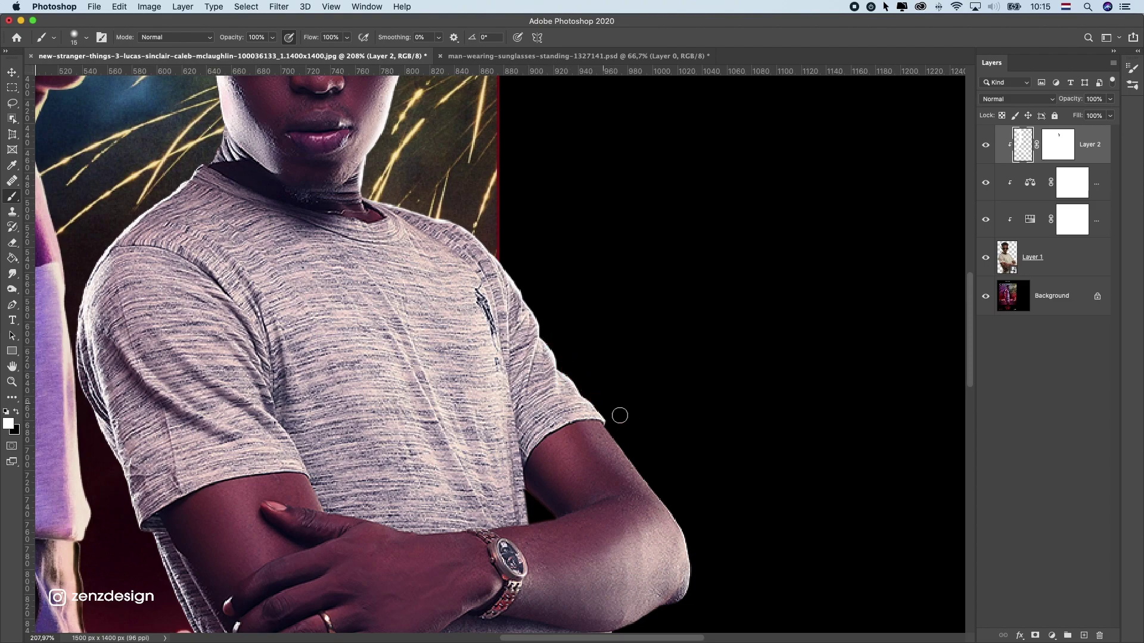
scroll(473, 424, down, 10)
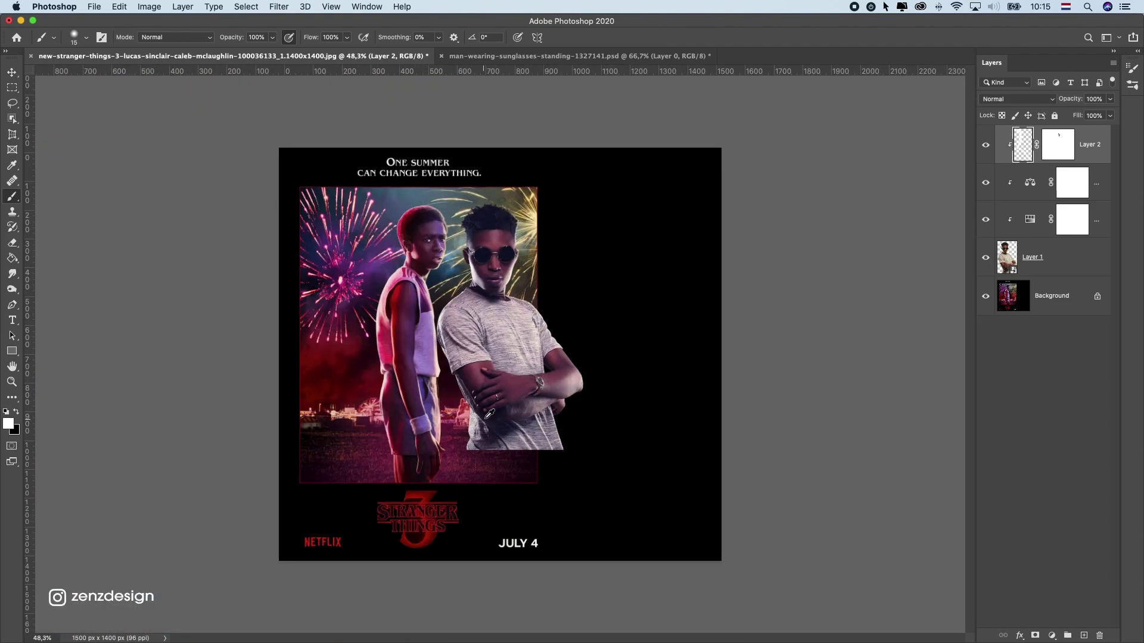
scroll(624, 388, up, 5)
scroll(624, 389, up, 5)
drag(709, 364, 716, 337)
scroll(691, 280, down, 2)
scroll(691, 280, right, 3)
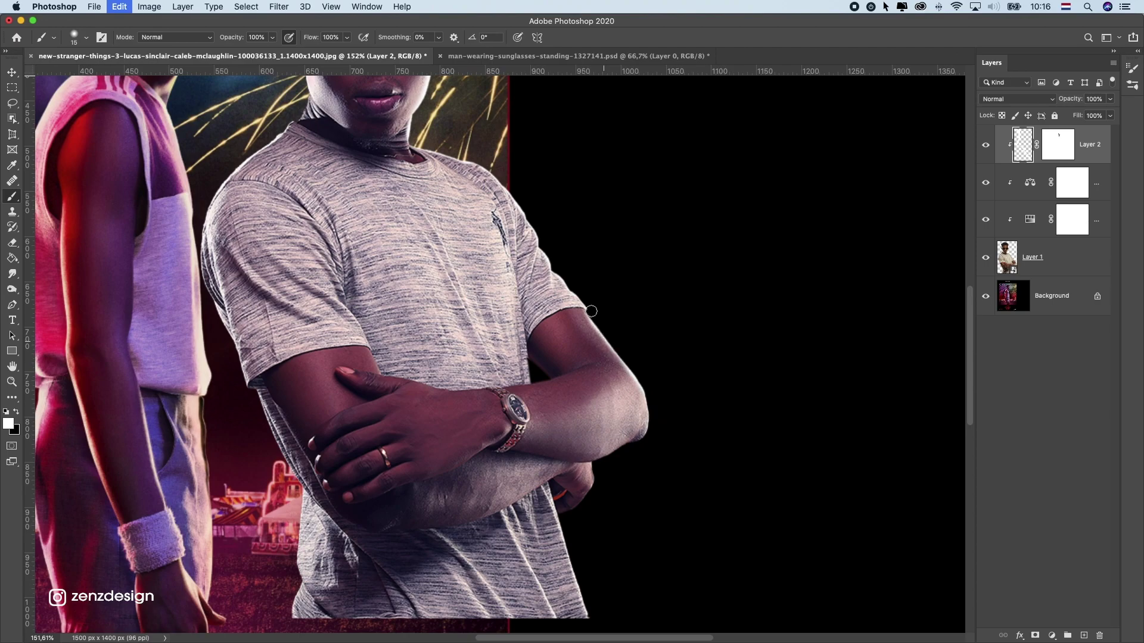
mouse_move(648, 393)
mouse_down()
mouse_move(658, 438)
mouse_move(654, 395)
mouse_move(631, 462)
mouse_up()
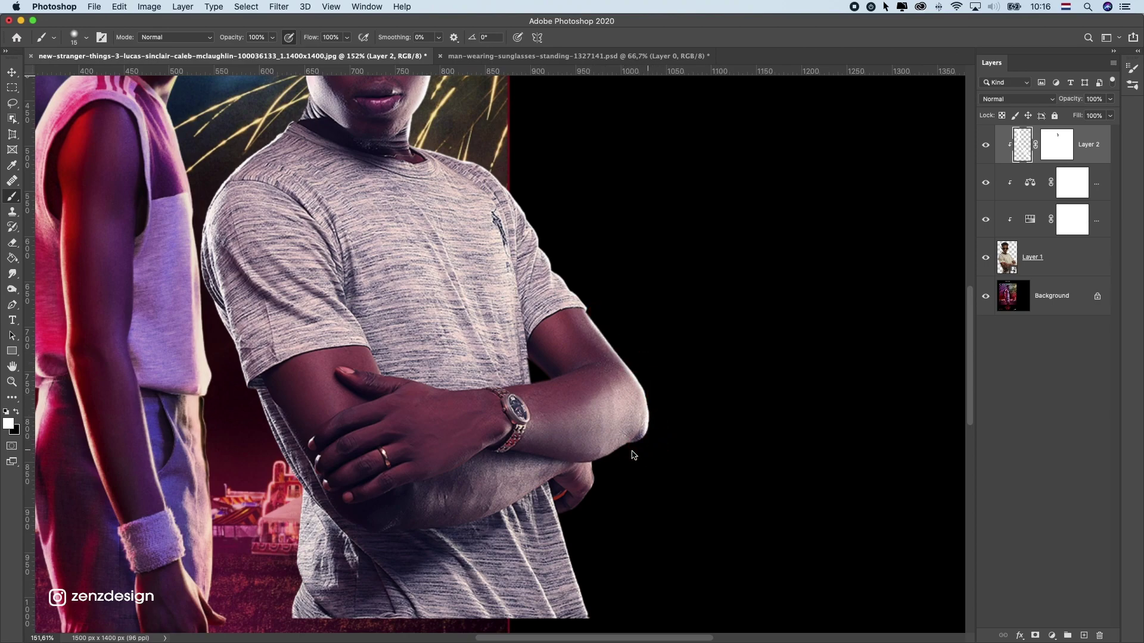
Add a new layer above Layer 2 and clip it to the man's layer
scroll(658, 431, up, 5)
scroll(659, 431, left, 1)
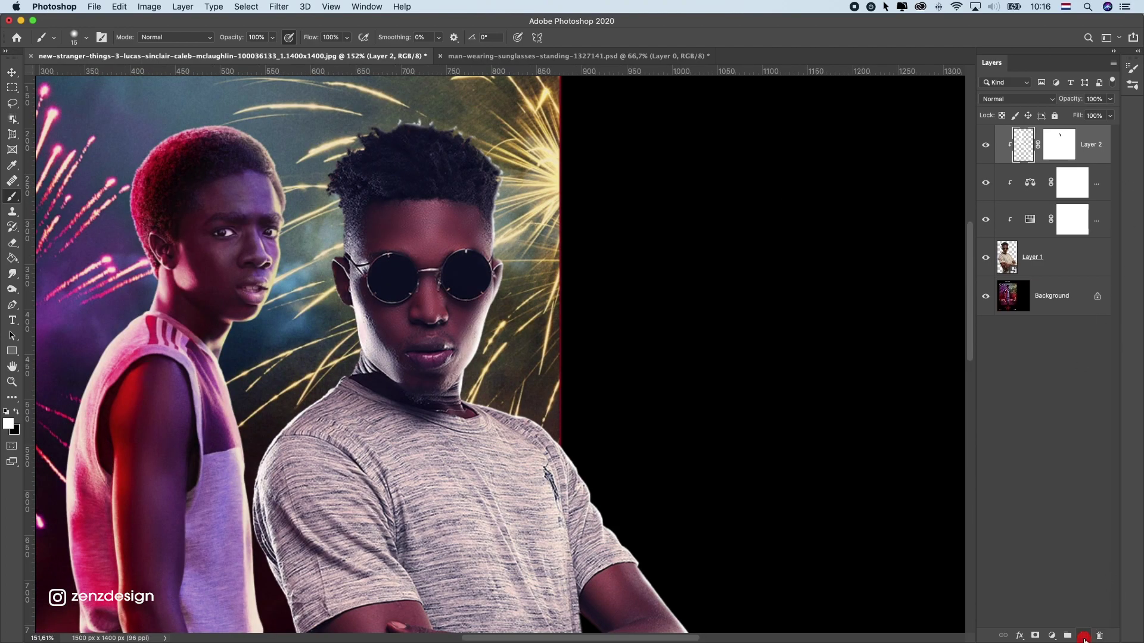
click(1083, 635)
right_click(1066, 146)
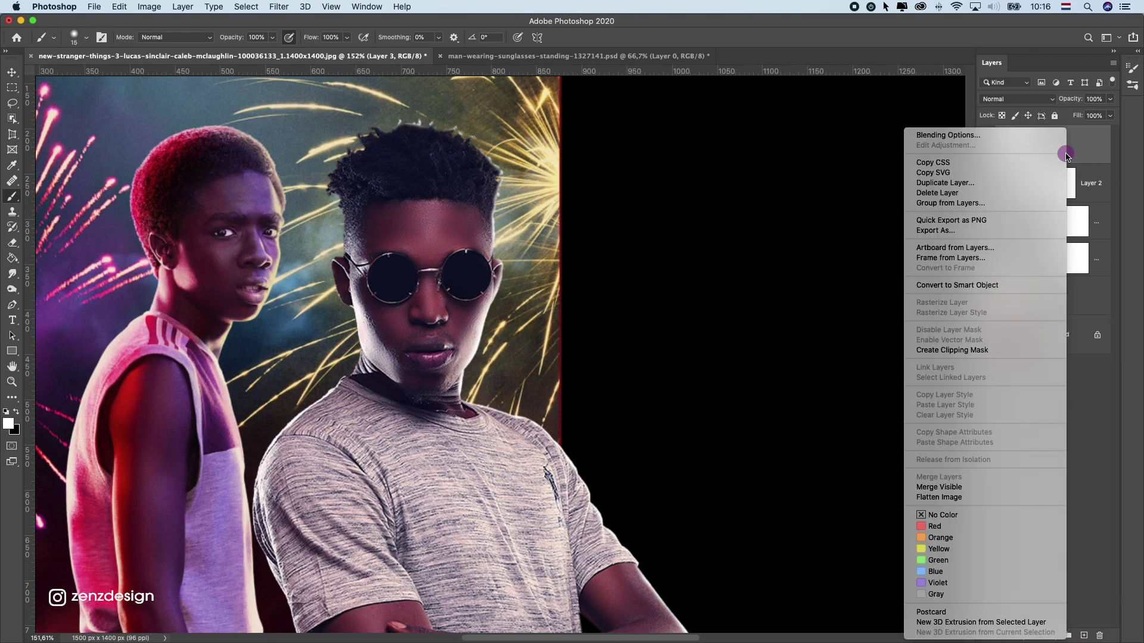
click(968, 351)
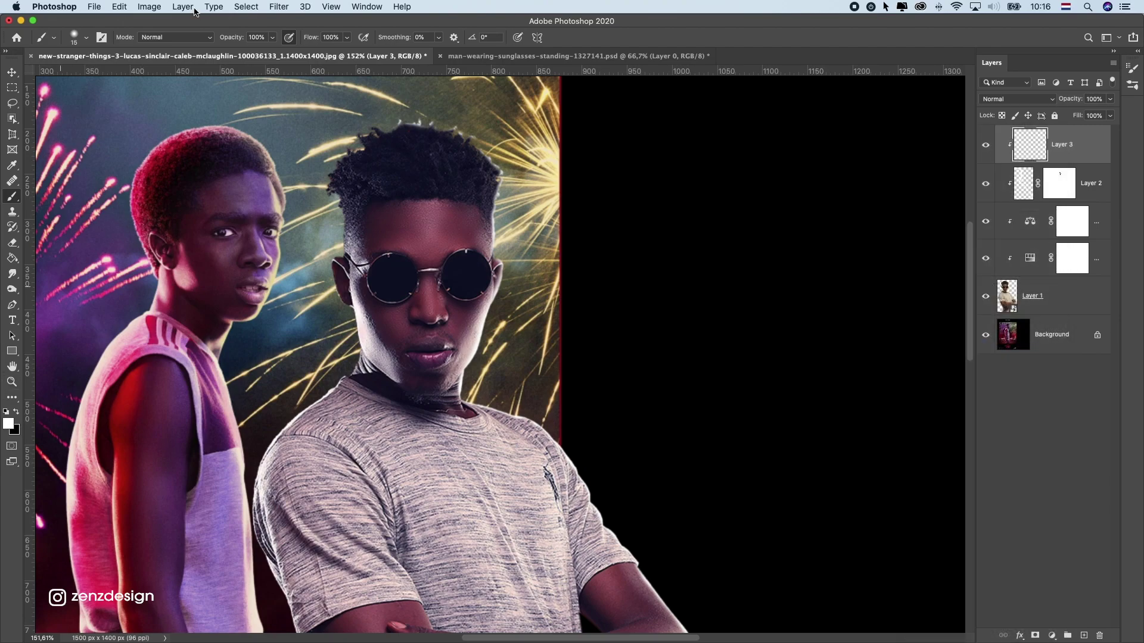
Set the brush to 50% opacity and 51% flow, enlarge it to 45 px and brush soft white light beside the man's temple
click(272, 39)
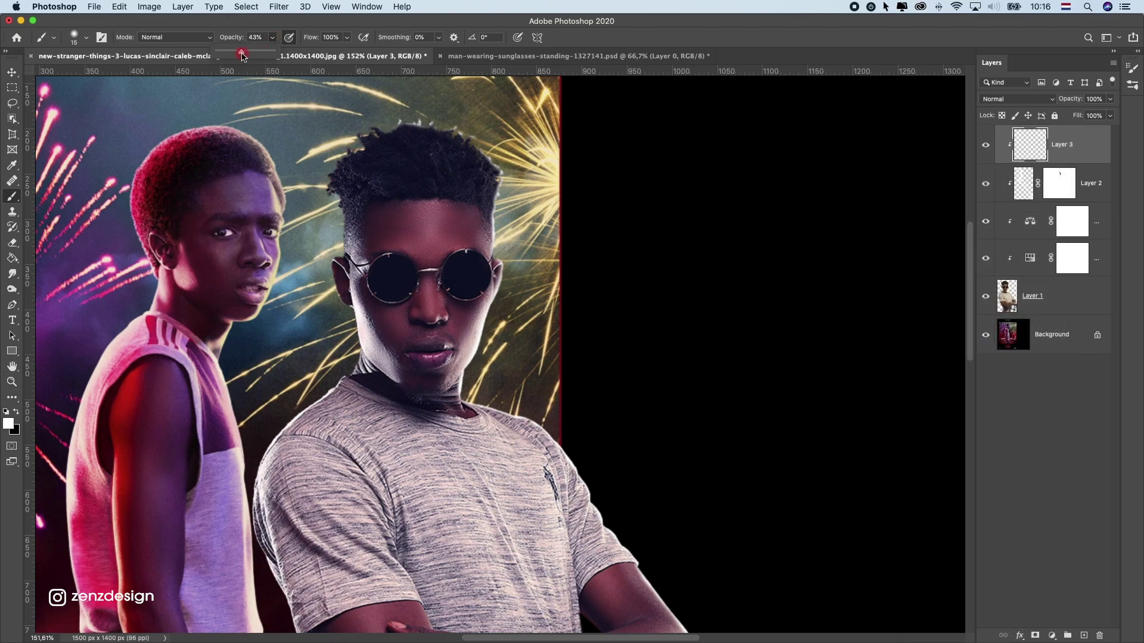
click(345, 38)
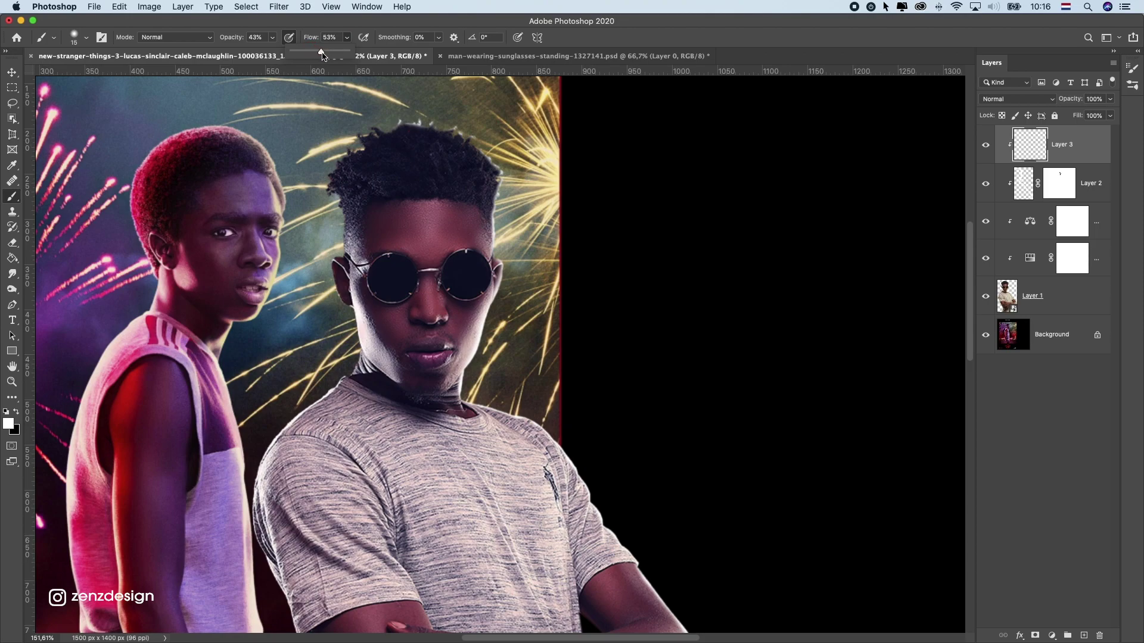
click(273, 38)
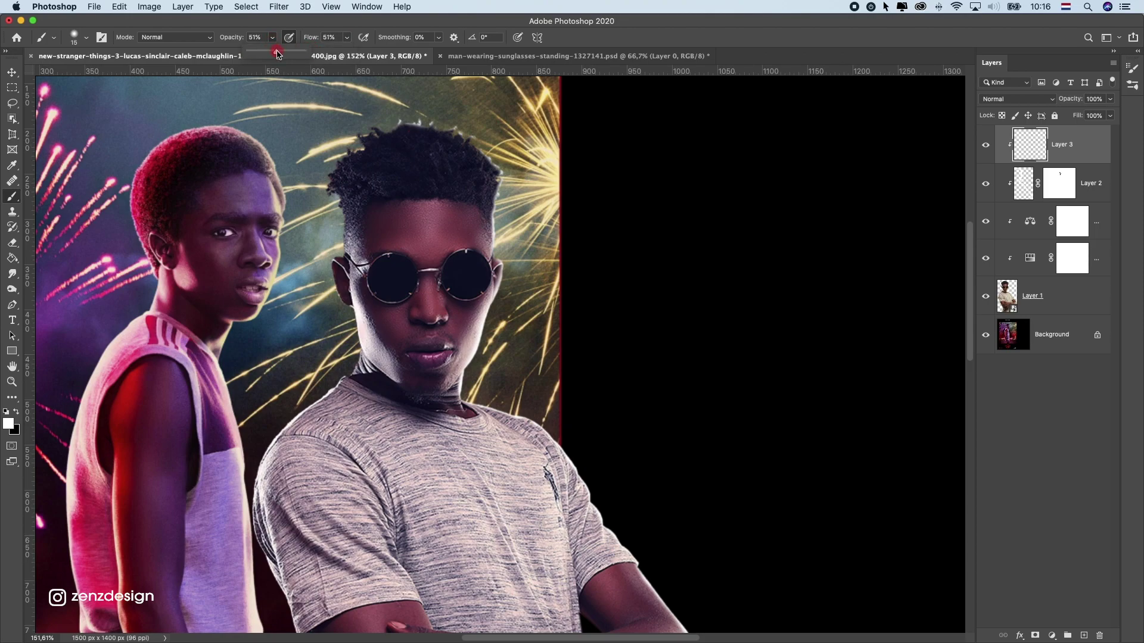
click(356, 16)
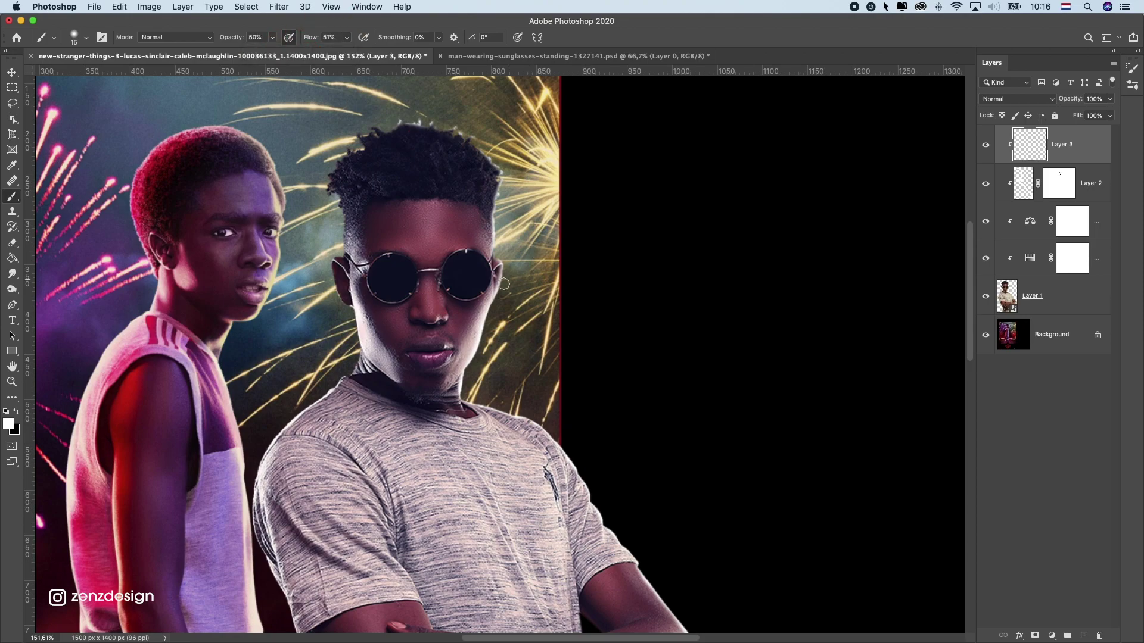
drag(499, 260, 509, 224)
key(])
key(super+z)
drag(506, 234, 510, 217)
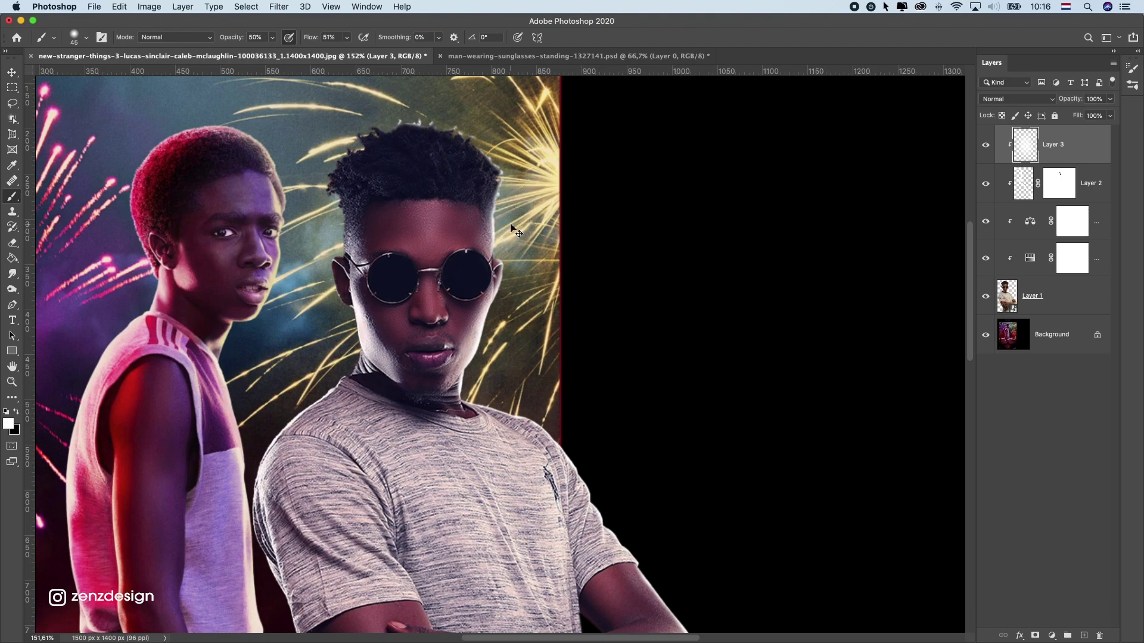
Lower the brush to 43% opacity and 41% flow and paint a softer glow along the fireworks side of the man's head
click(346, 38)
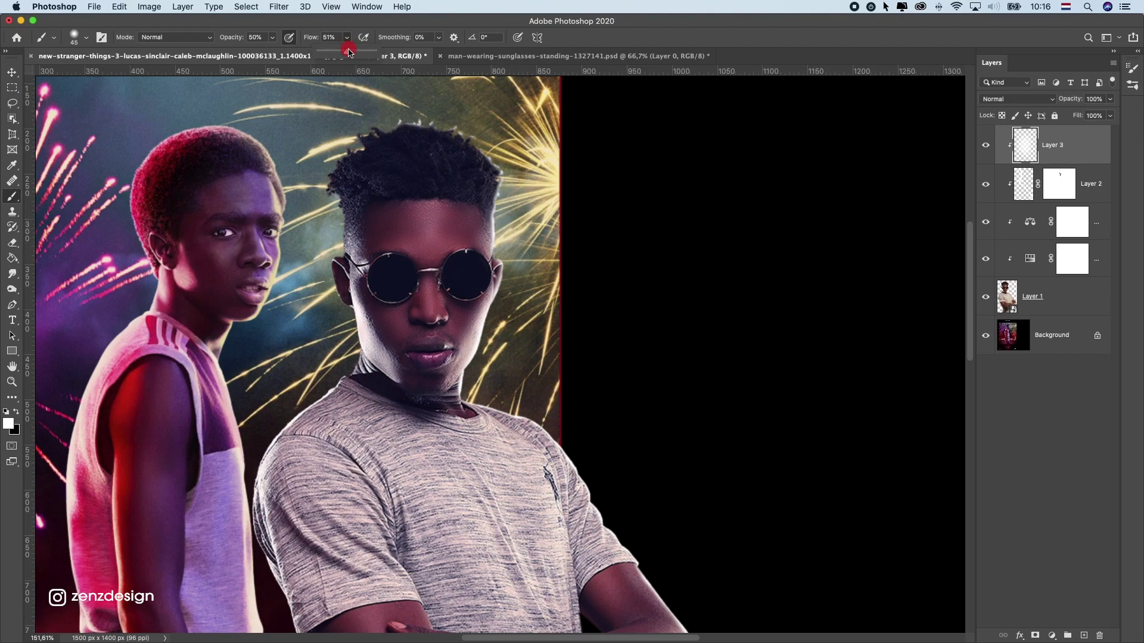
click(273, 37)
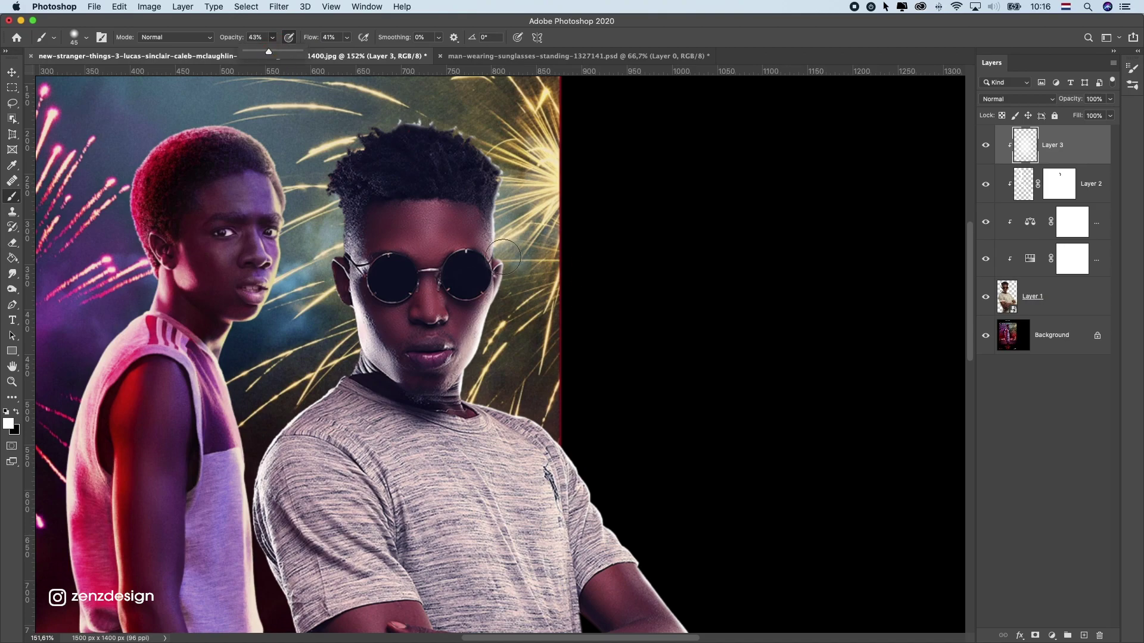
click(509, 311)
key(super+z)
mouse_move(510, 221)
mouse_down()
mouse_move(530, 166)
mouse_move(510, 202)
mouse_move(518, 178)
mouse_move(508, 154)
mouse_move(530, 179)
mouse_move(515, 269)
mouse_up()
click(500, 121)
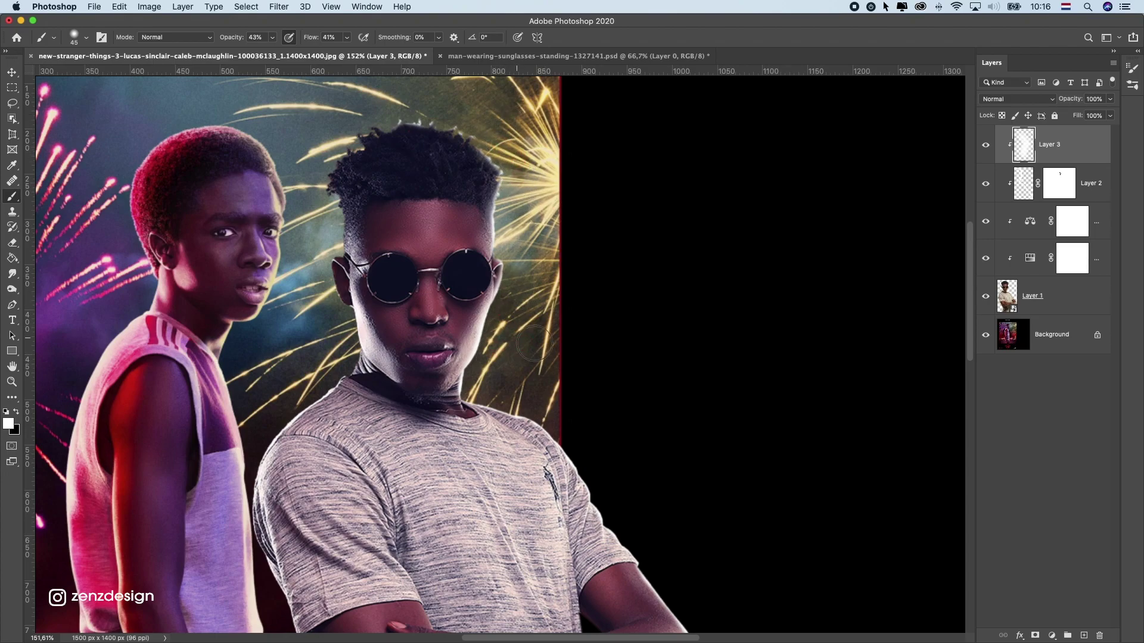
Paint a soft white glow along the man's outer shoulder, sleeve and arm on Layer 3, undoing a misplaced stroke
scroll(566, 179, down, 4)
mouse_move(477, 268)
mouse_down()
mouse_move(573, 288)
mouse_move(550, 286)
mouse_move(579, 302)
mouse_up()
drag(498, 270, 587, 348)
mouse_move(540, 293)
mouse_down()
mouse_move(598, 364)
mouse_move(618, 414)
mouse_up()
mouse_move(594, 354)
mouse_down()
mouse_move(605, 379)
mouse_move(590, 376)
mouse_move(639, 431)
mouse_up()
drag(618, 391, 656, 454)
mouse_move(644, 353)
mouse_down()
mouse_move(587, 319)
mouse_move(622, 409)
mouse_up()
drag(590, 364, 657, 445)
drag(579, 348, 659, 422)
mouse_move(576, 379)
mouse_down()
mouse_move(570, 327)
mouse_move(536, 342)
mouse_up()
key(super+z)
mouse_move(605, 301)
mouse_down()
mouse_move(727, 302)
mouse_move(647, 161)
mouse_up()
Add a layer mask to Layer 3 and mask out the soft glow over the man's hair with black at full opacity
key(super+0)
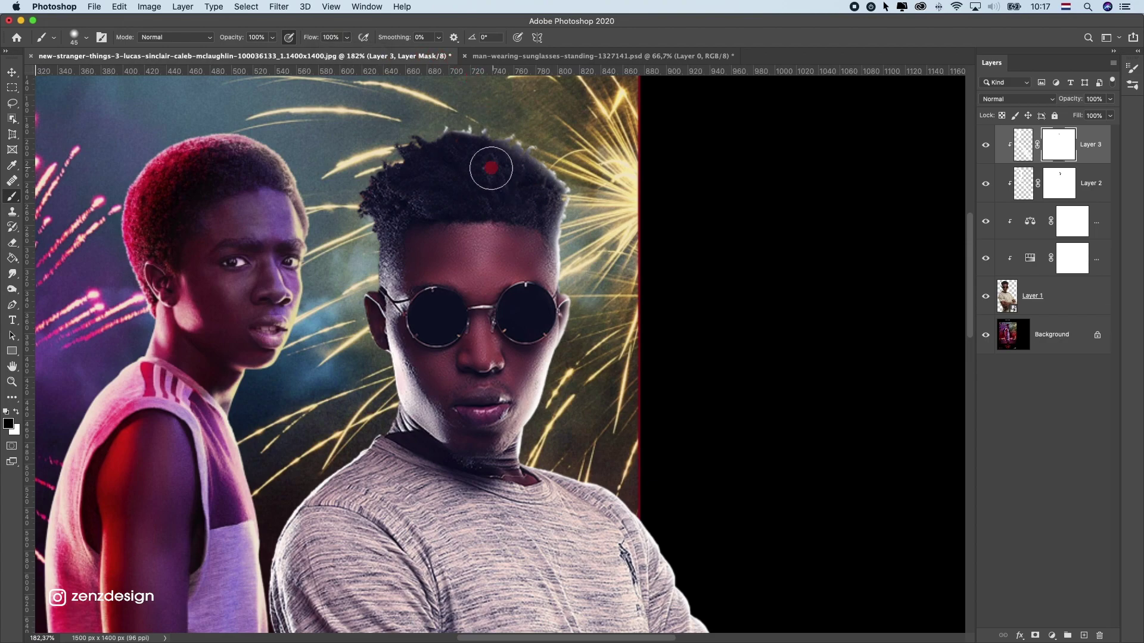
mouse_move(491, 168)
mouse_down()
mouse_move(458, 180)
mouse_move(450, 168)
mouse_move(528, 199)
mouse_move(521, 183)
mouse_move(536, 184)
mouse_move(455, 205)
mouse_up()
key(ctrl+0)
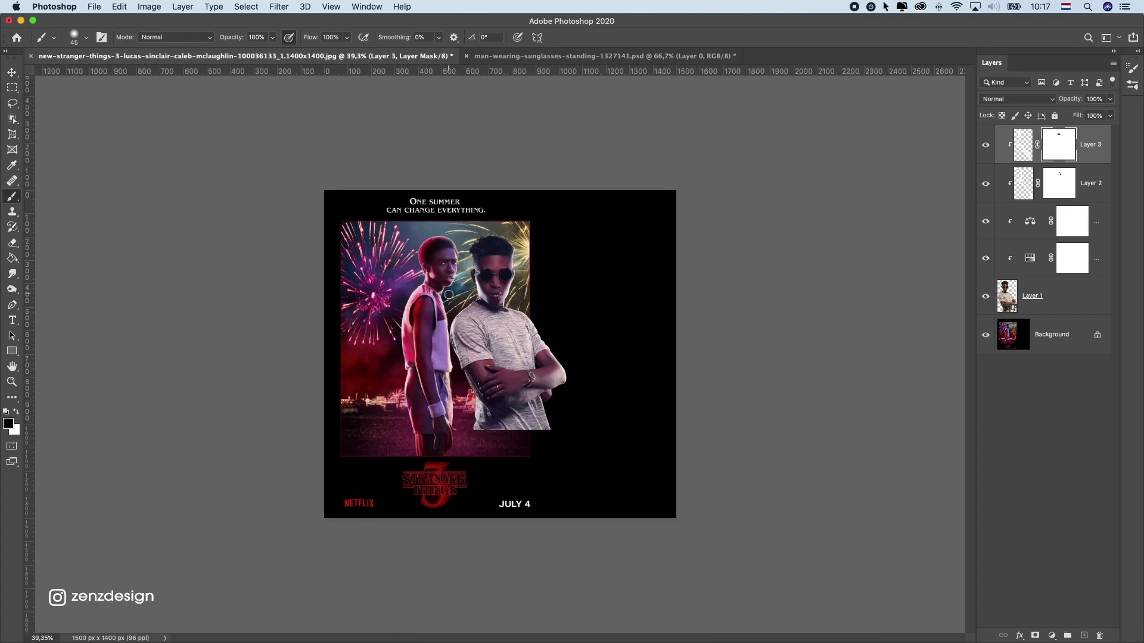
Select the man's layer with all its clipped layers and move him in front of the original figure at the poster's centre
scroll(475, 329, up, 3)
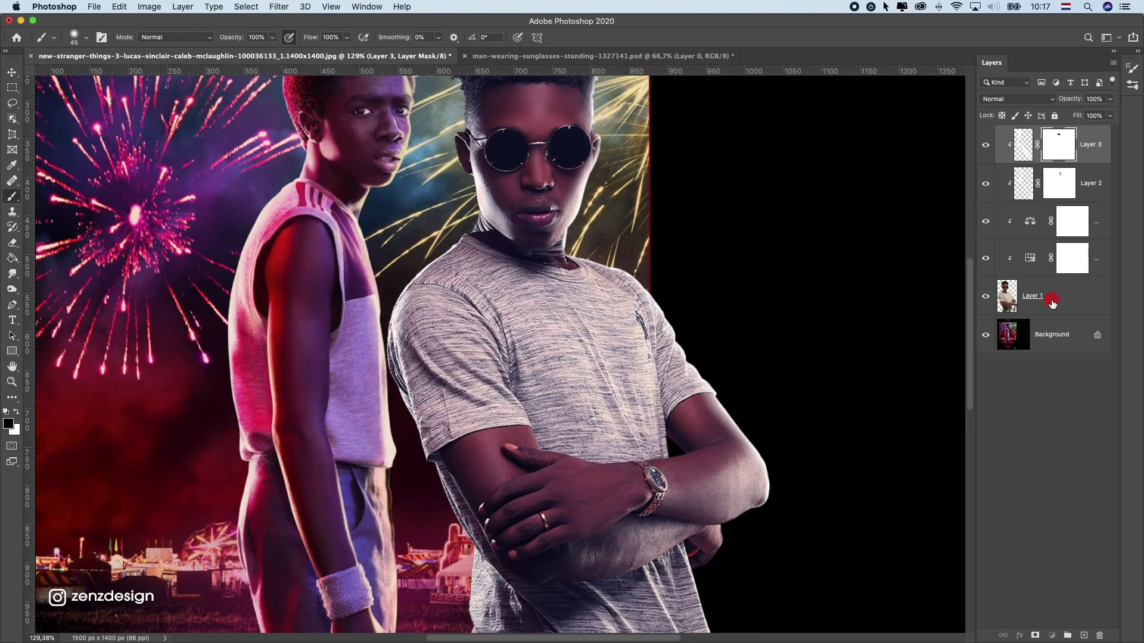
click(1052, 303)
click(11, 73)
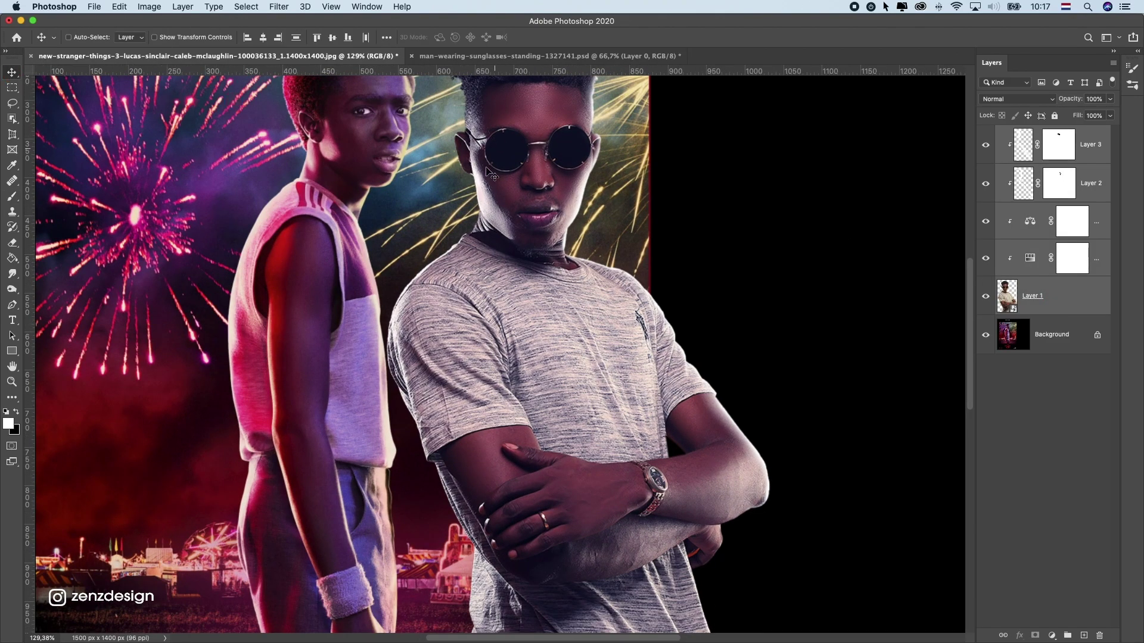
drag(536, 169, 178, 194)
drag(390, 159, 793, 313)
drag(726, 238, 670, 265)
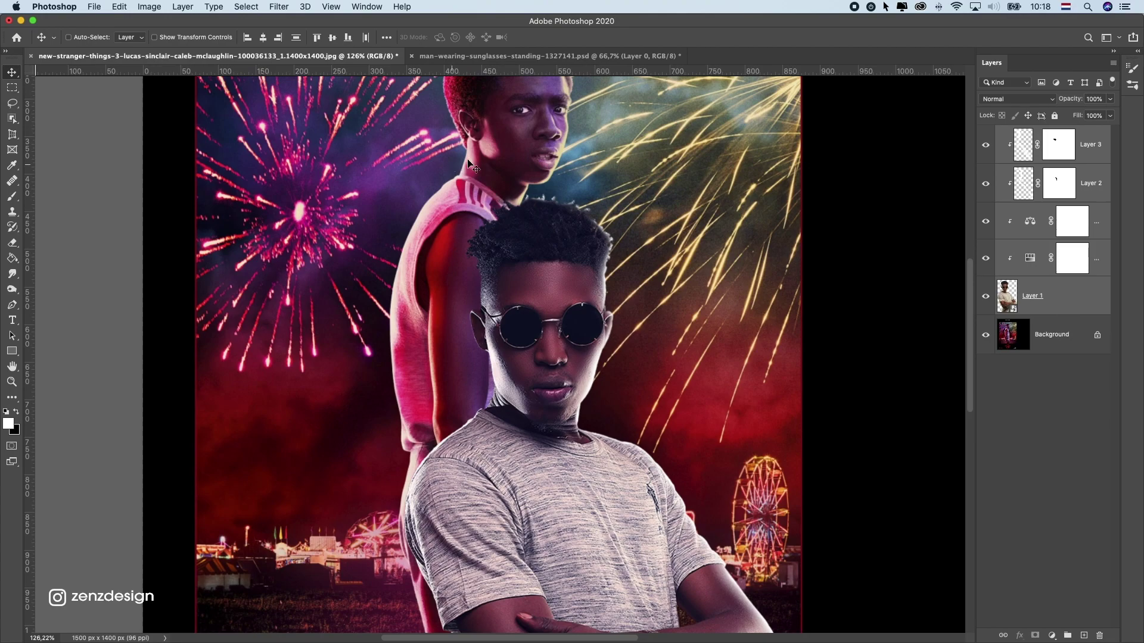
Add a new layer above Layer 3 and activate the Brush tool
scroll(469, 165, up, 3)
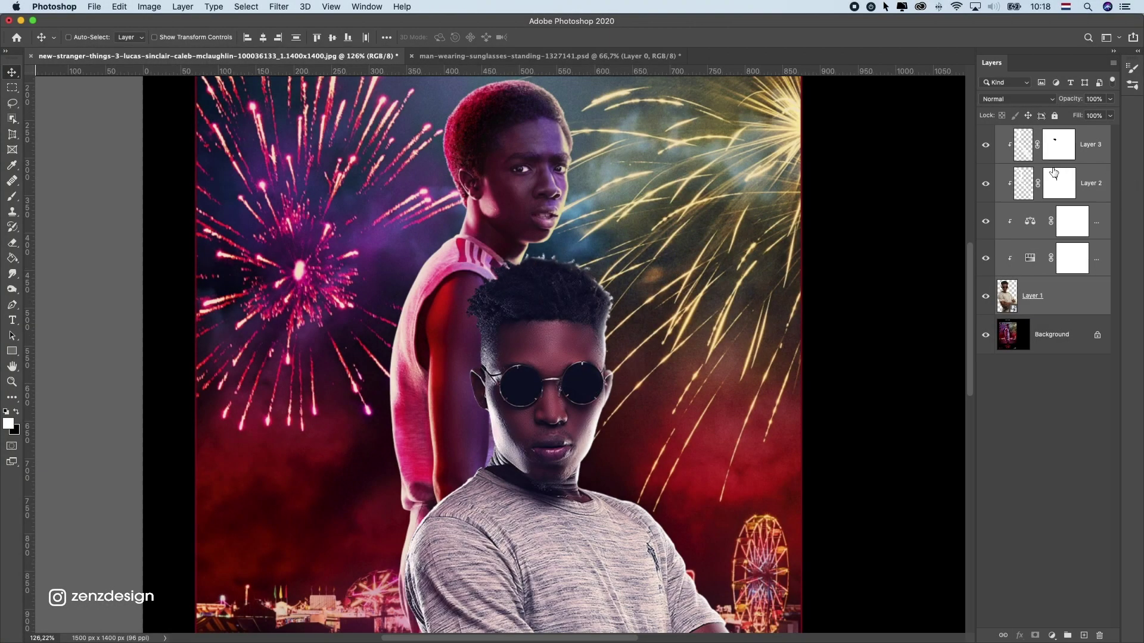
click(1083, 143)
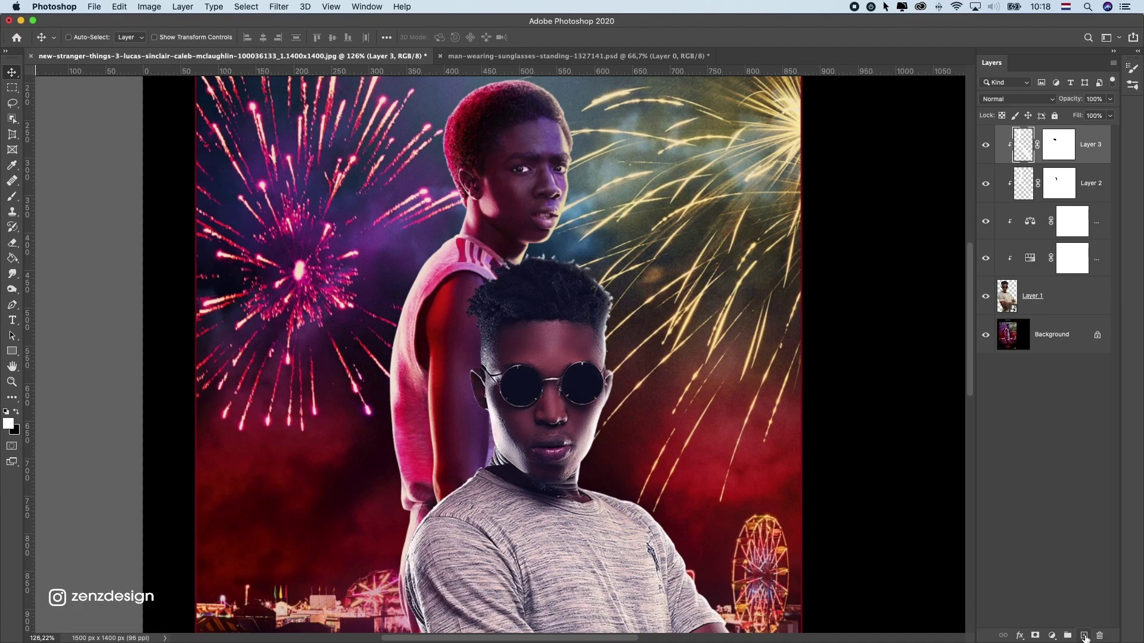
click(1083, 635)
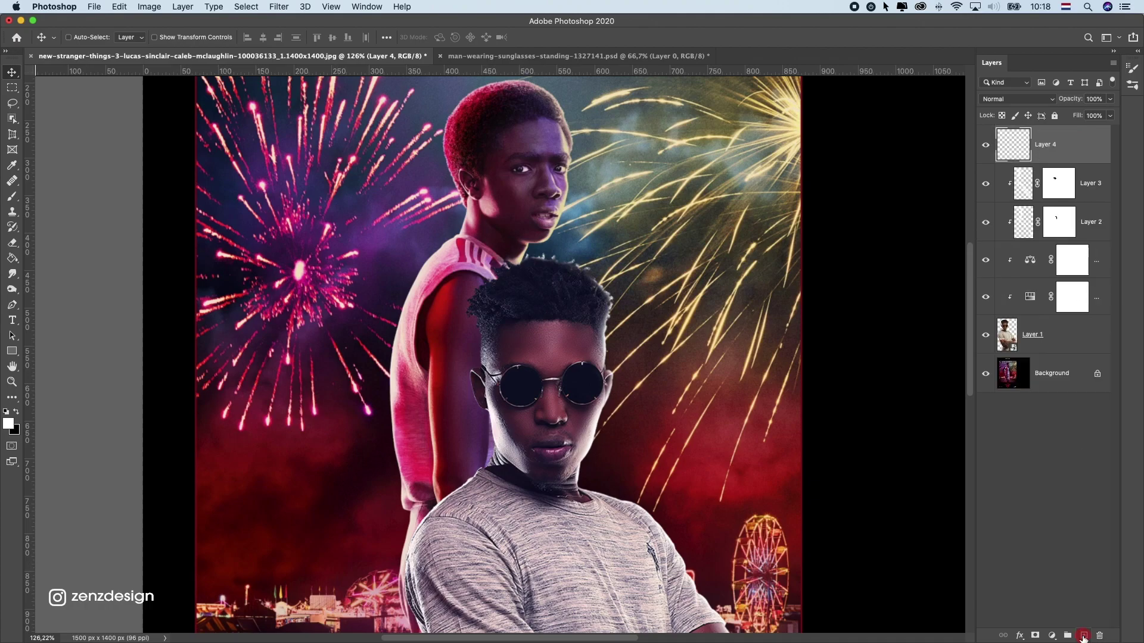
click(13, 196)
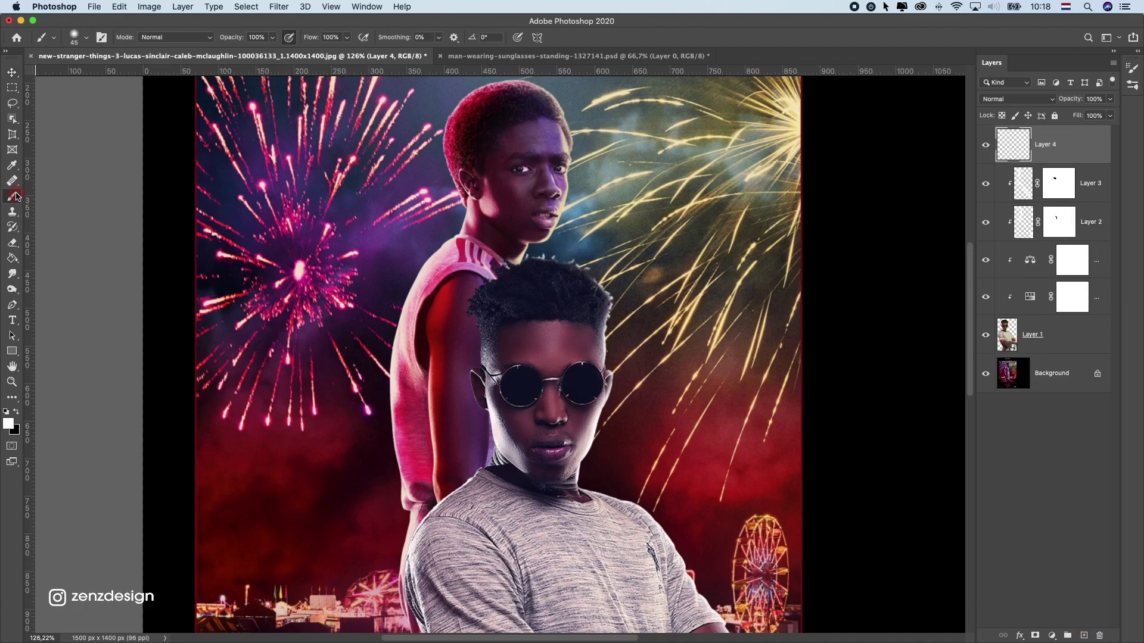
Set the foreground colour to a muted purple, about #8a53ca, for the brush
click(6, 427)
click(603, 149)
click(542, 144)
mouse_move(757, 395)
mouse_down()
mouse_move(768, 391)
mouse_move(757, 370)
mouse_up()
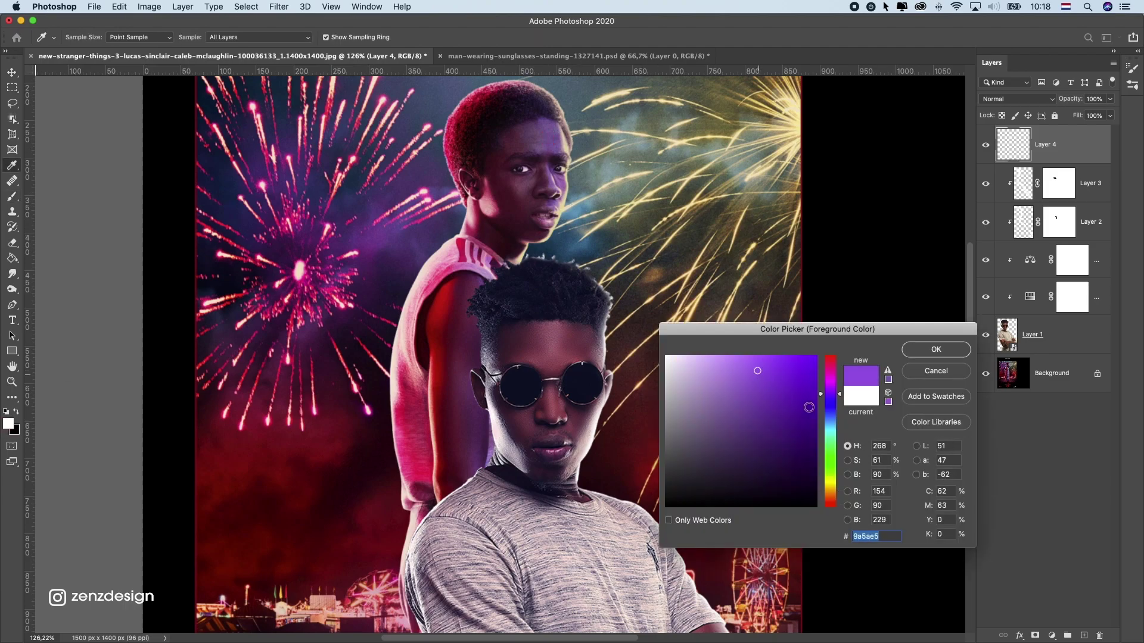
drag(781, 410, 750, 387)
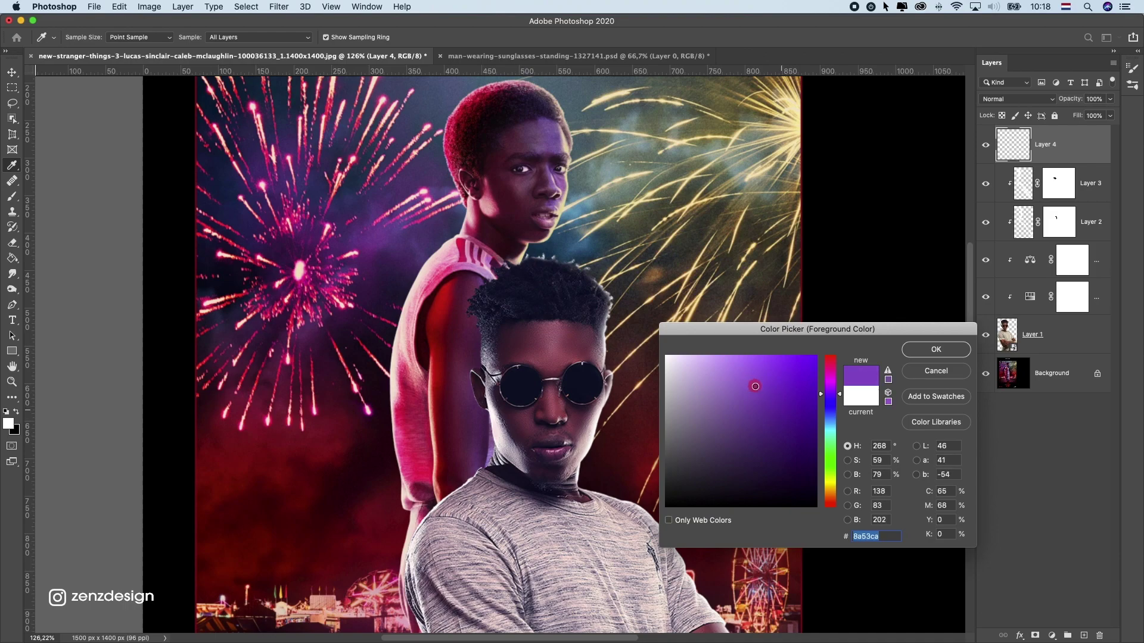
click(921, 357)
key(b)
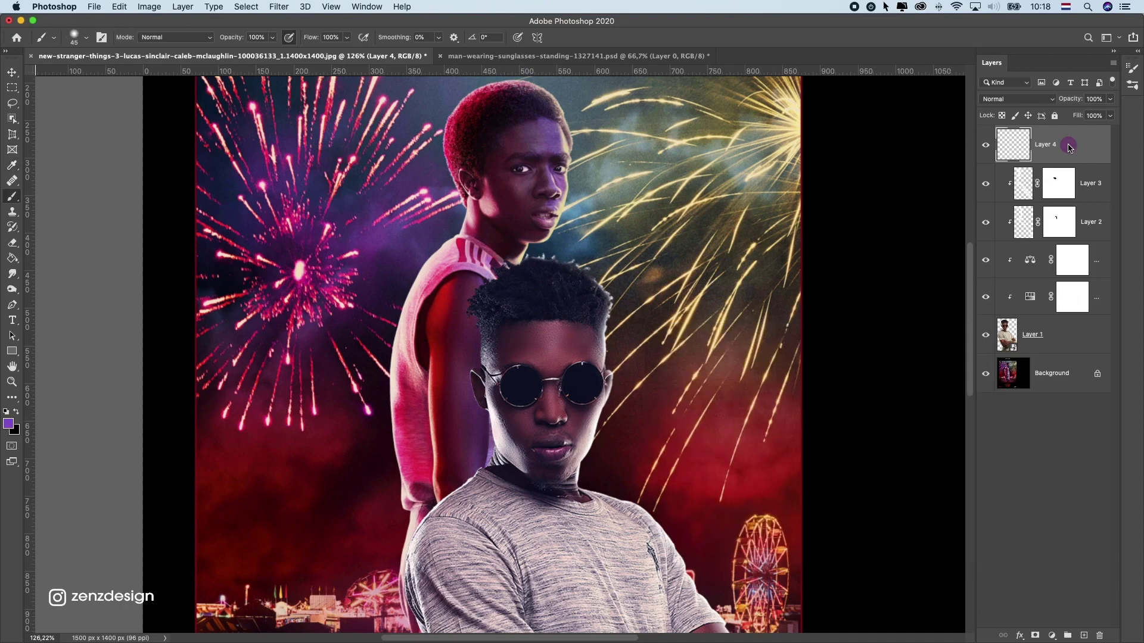
Clip Layer 4 to the man's layer and lower the brush to 21% opacity and 30% flow
right_click(1069, 148)
click(967, 353)
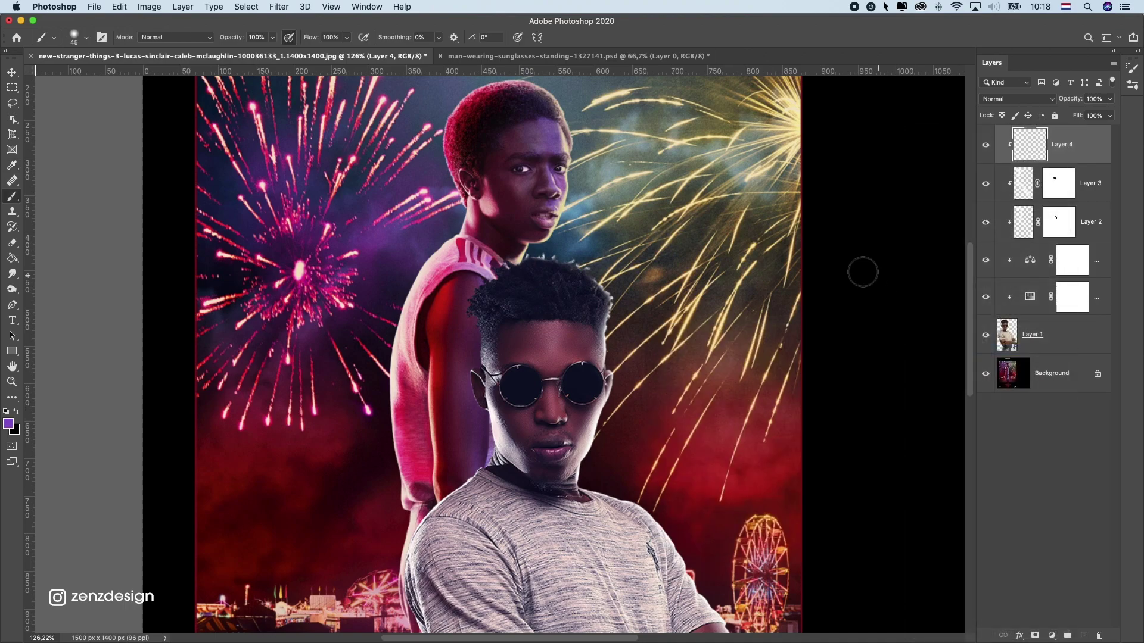
drag(655, 272, 672, 187)
scroll(655, 289, up, 1)
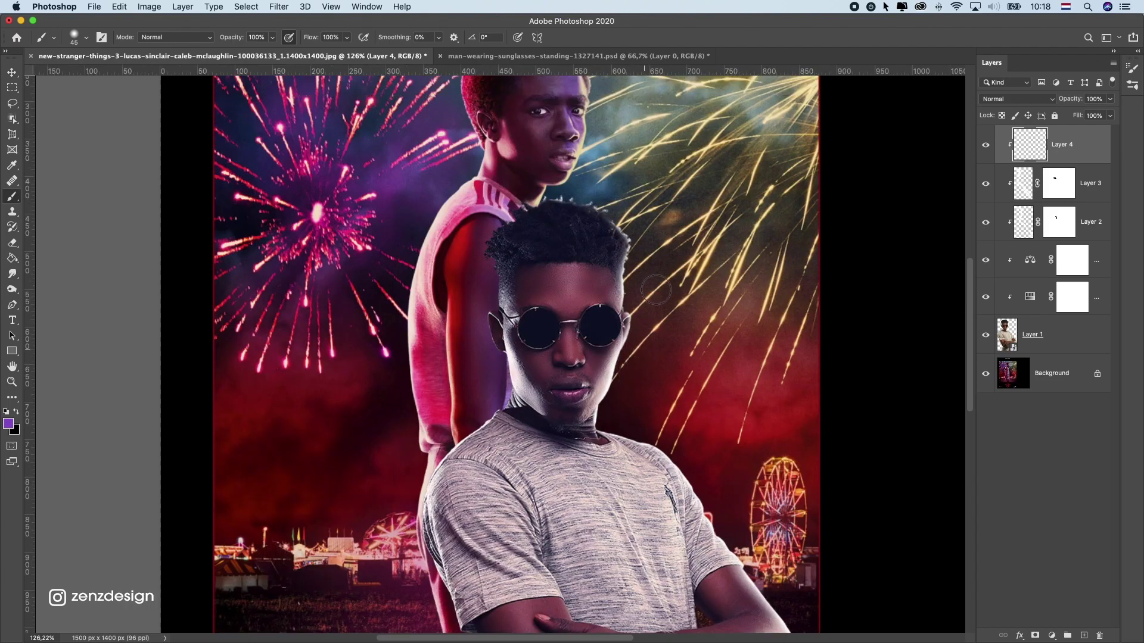
click(634, 349)
click(84, 37)
click(271, 37)
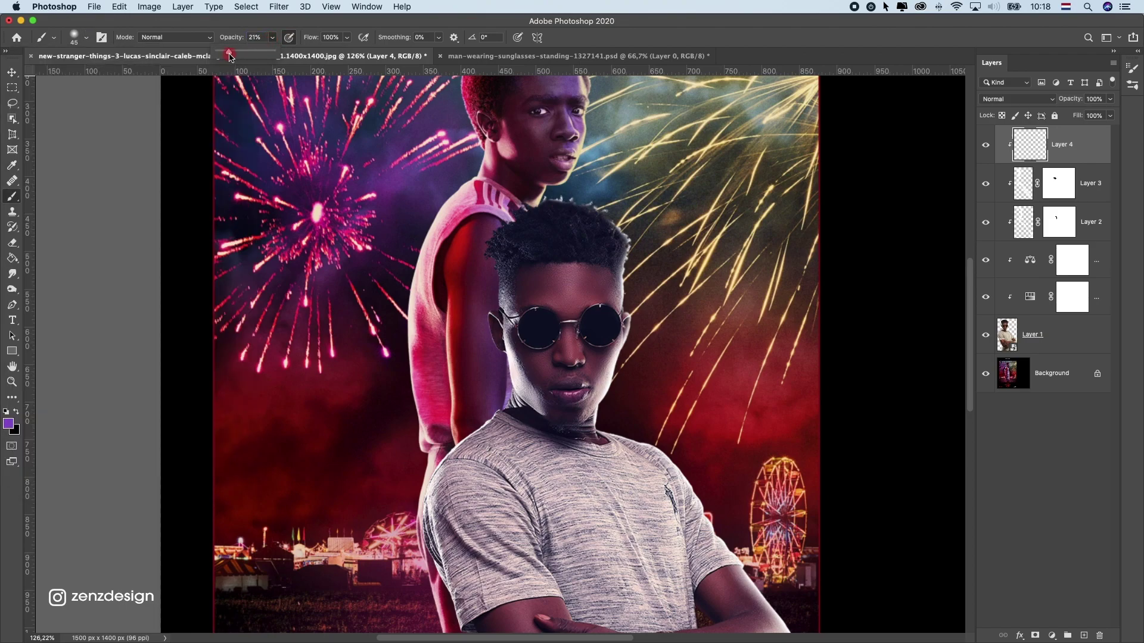
click(346, 38)
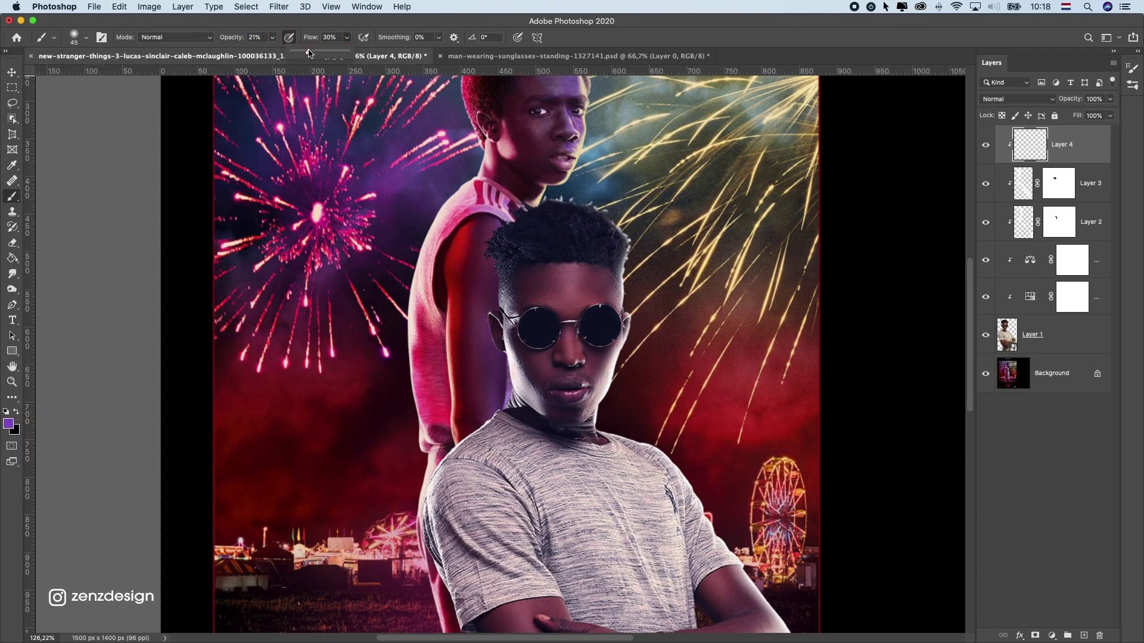
Paint soft purple light on Layer 4 over the man's cheek and hair facing the yellow fireworks, using a 125 px brush at 22% flow
click(608, 417)
drag(624, 355, 623, 347)
key(super+z)
scroll(620, 381, up, 3)
key(bracketright)
key(bracketright)
key(bracketright)
key(bracketright)
key(bracketright)
drag(613, 446, 618, 315)
mouse_move(602, 369)
mouse_down()
mouse_move(609, 459)
mouse_move(615, 263)
mouse_up()
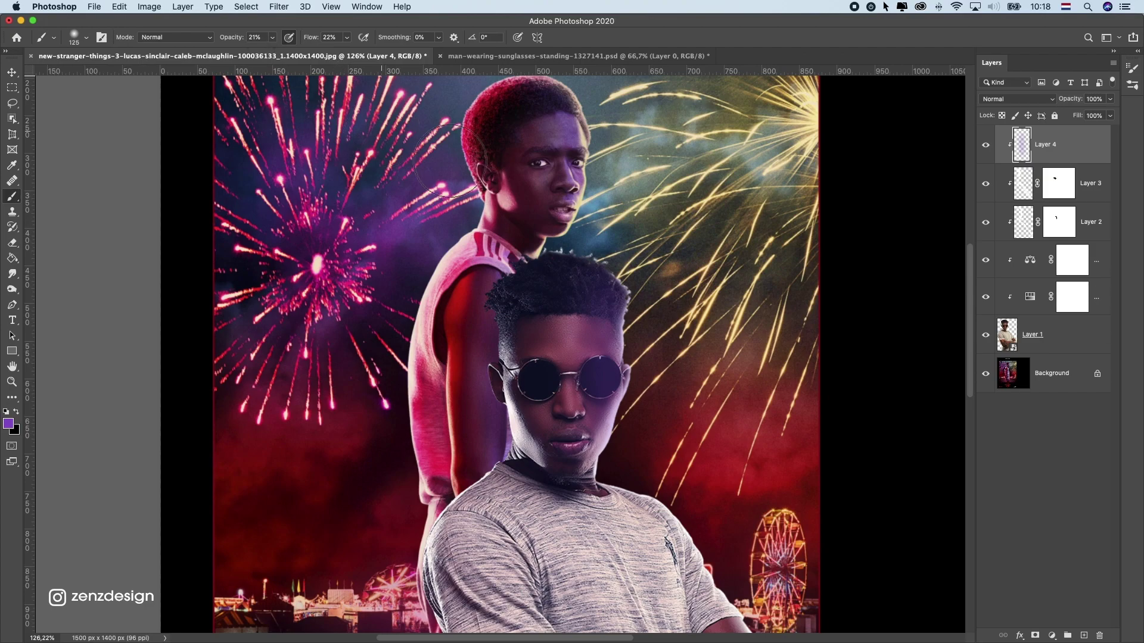
Refine the purple light on Layer 4 along the man's cheek and hair, undoing the unwanted stroke and repainting along the jaw
drag(642, 421, 603, 288)
scroll(644, 333, up, 2)
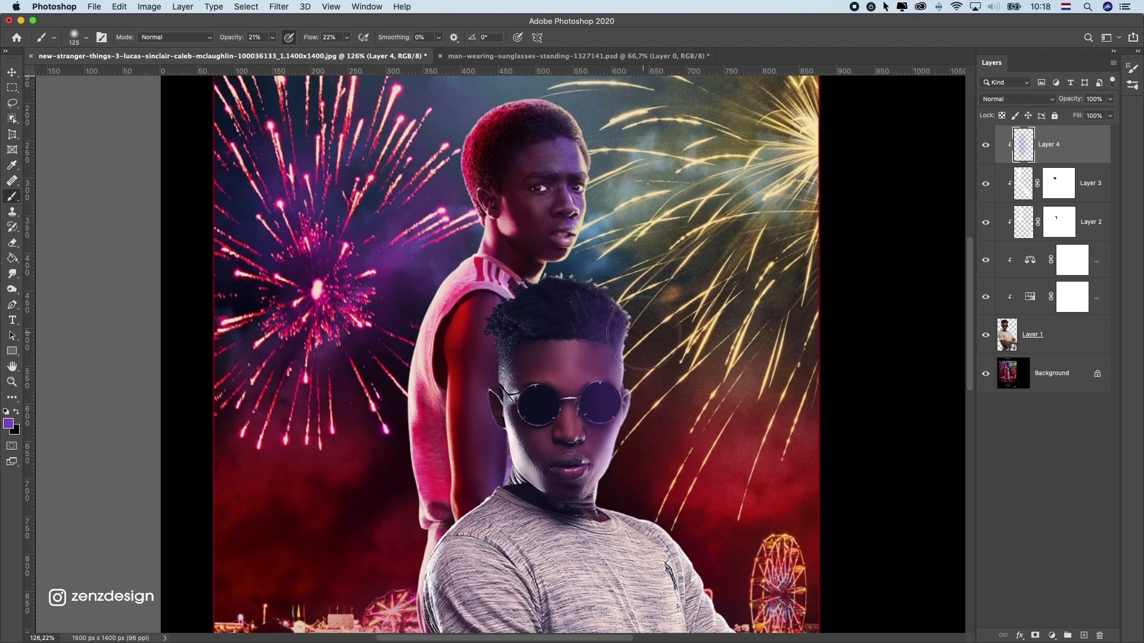
scroll(646, 348, down, 2)
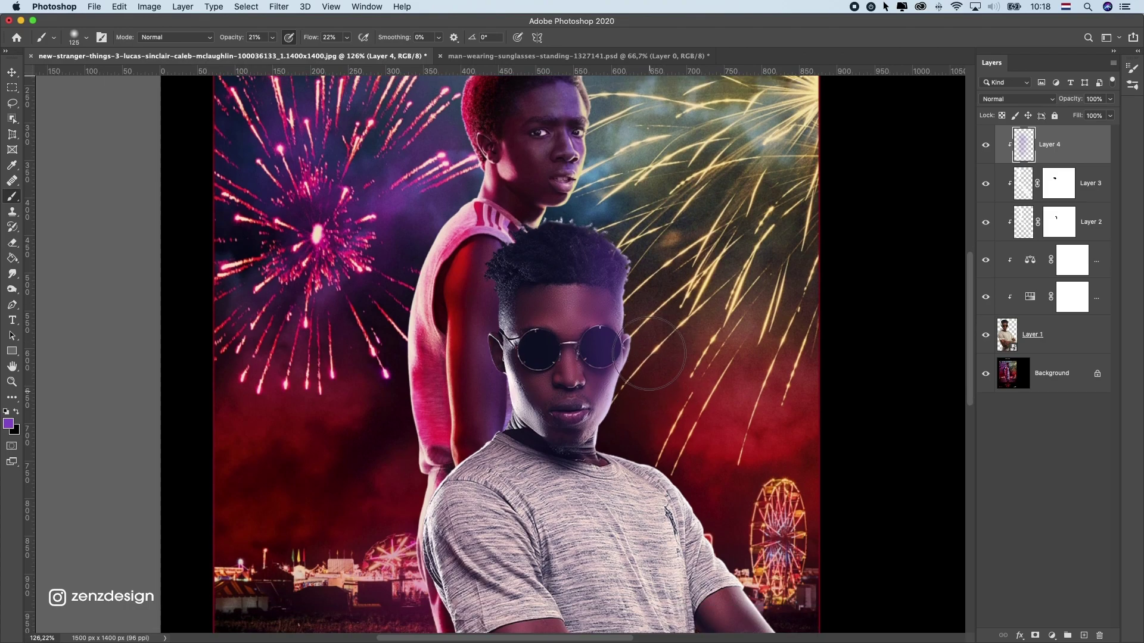
scroll(650, 352, up, 1)
key(super+z)
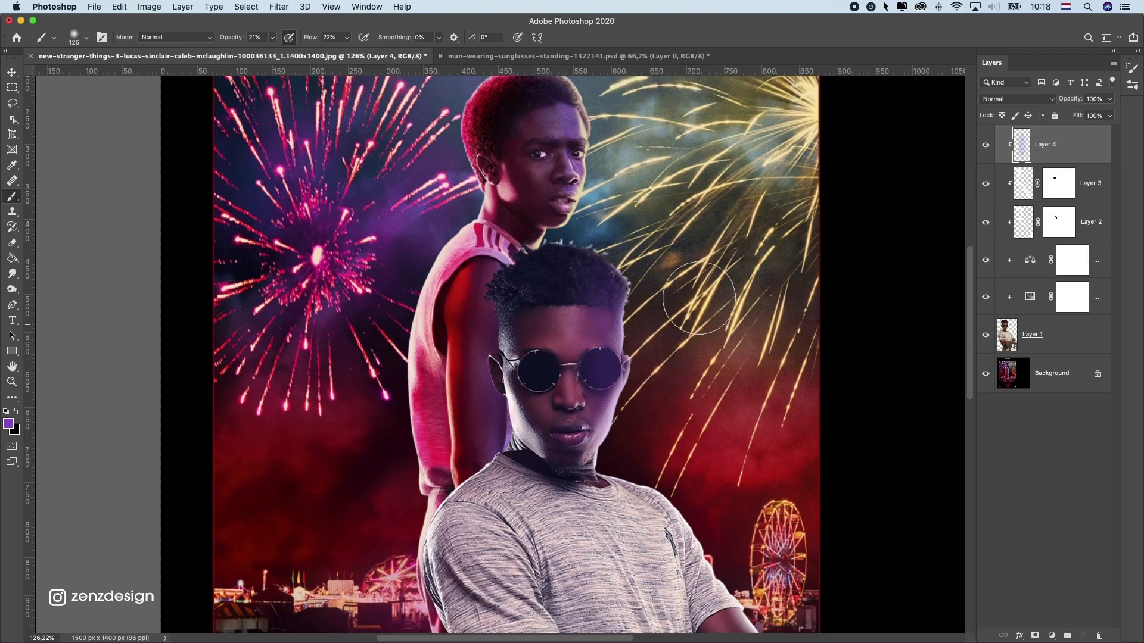
scroll(667, 381, down, 1)
mouse_move(615, 428)
mouse_down()
mouse_move(684, 436)
mouse_move(622, 425)
mouse_move(735, 469)
mouse_up()
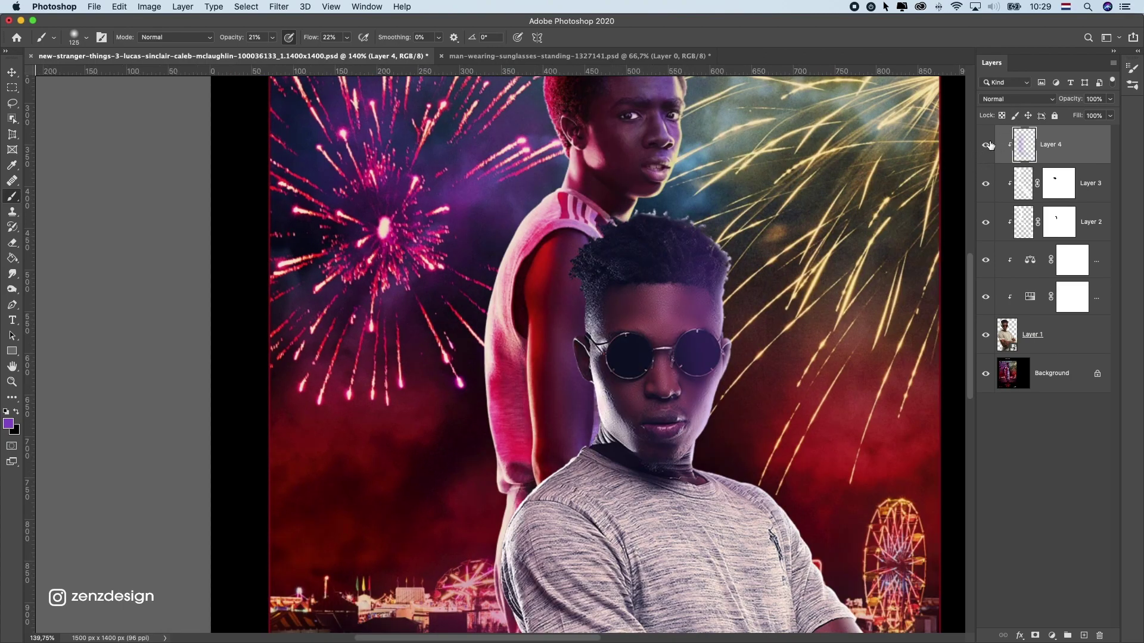
Compare the man's face with and without Layer 4's purple light, and look through the available blend modes
click(987, 144)
click(988, 144)
click(987, 144)
click(987, 144)
click(1021, 99)
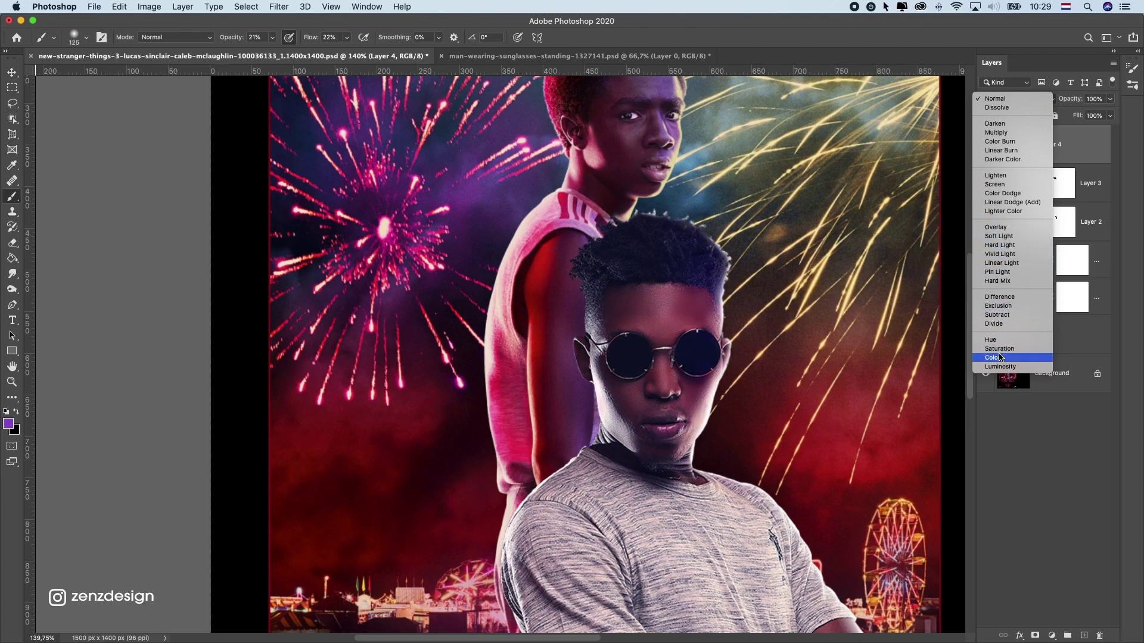
click(908, 236)
click(985, 145)
click(986, 145)
click(986, 146)
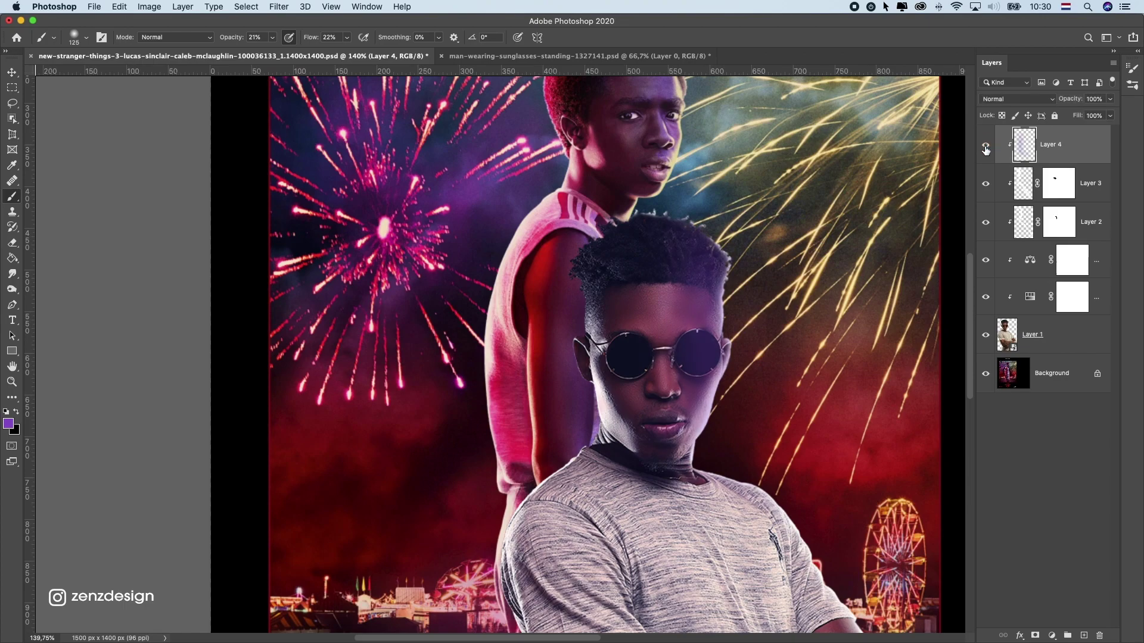
Try the Color and Overlay blend modes on Layer 4, comparing the image with the layer shown and hidden
click(1003, 100)
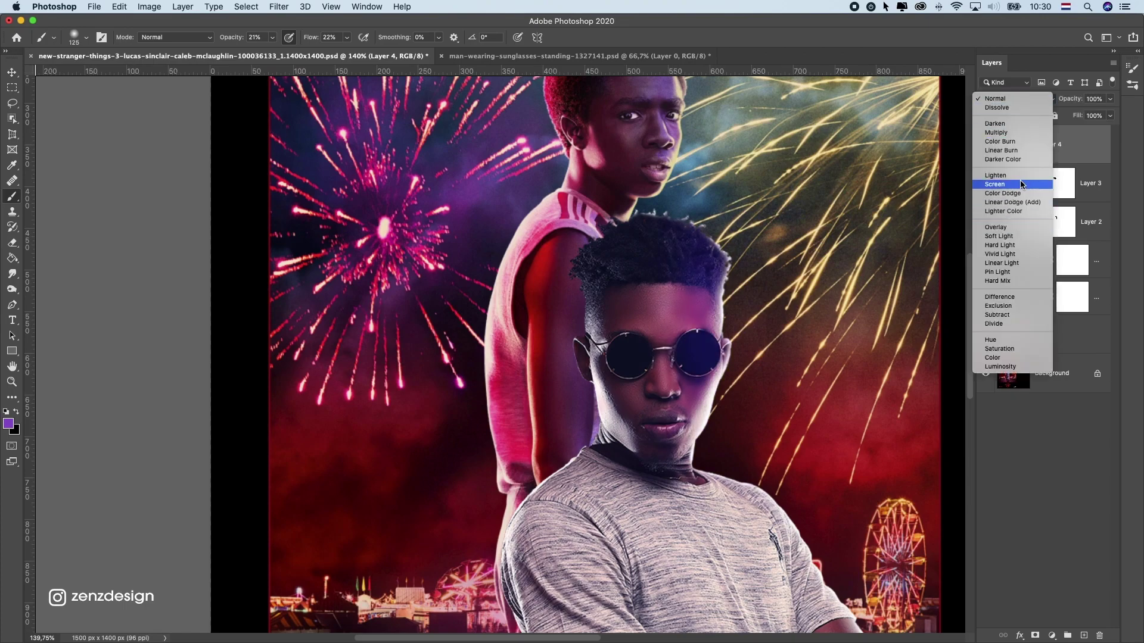
click(1014, 356)
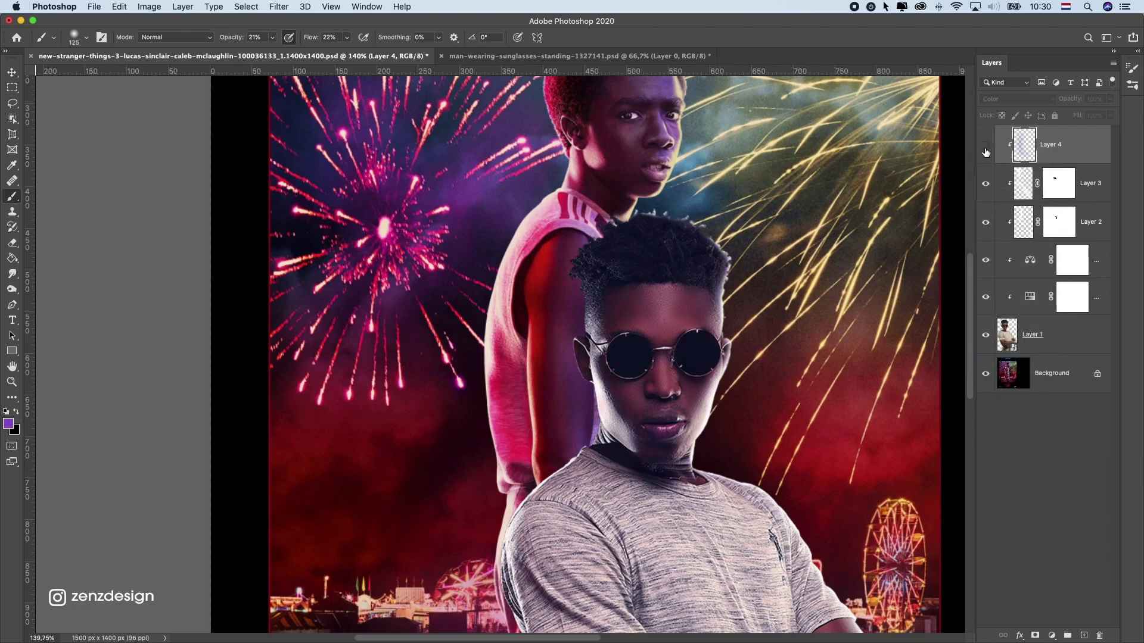
click(1028, 97)
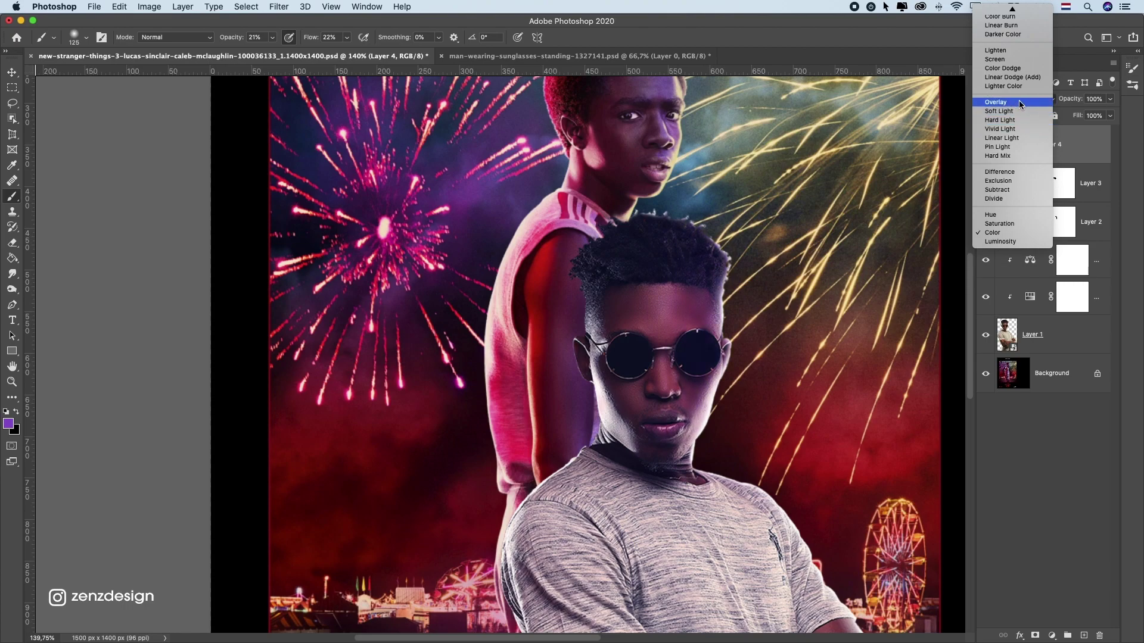
click(1019, 101)
click(989, 149)
click(989, 150)
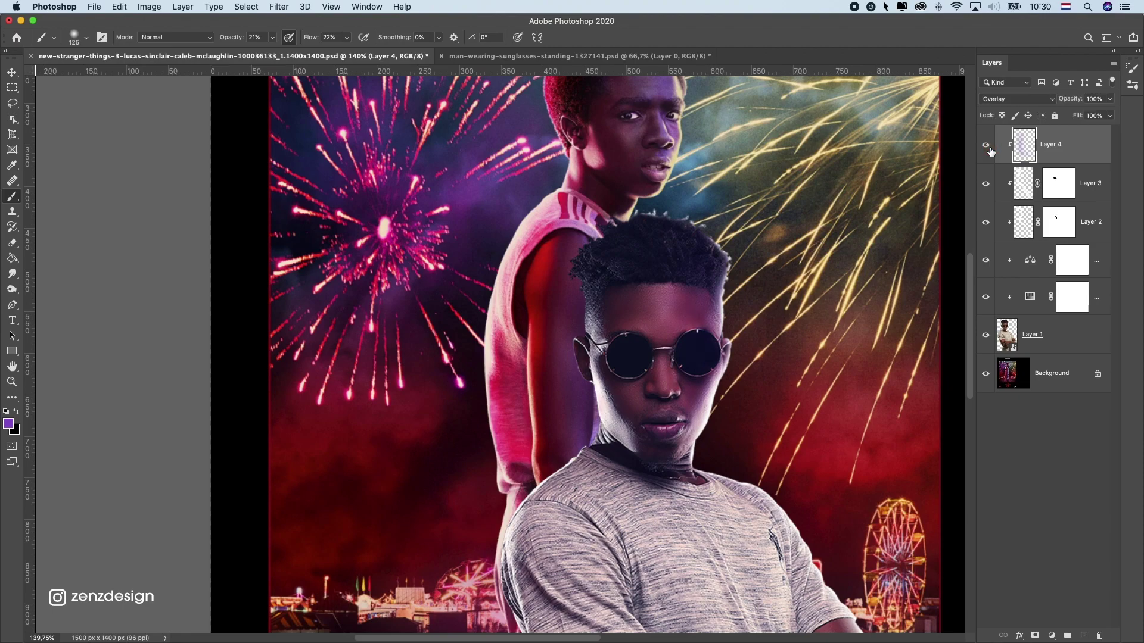
Try strengthening the purple light with a duplicate of Layer 4, and delete the copy
drag(1070, 154, 1081, 635)
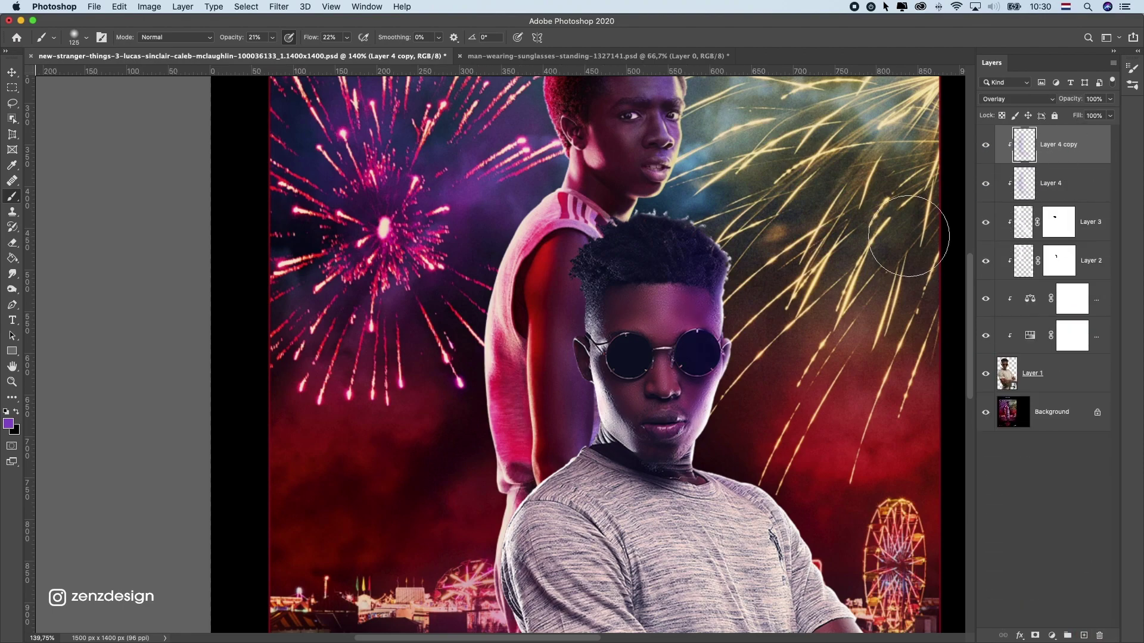
scroll(795, 322, down, 5)
scroll(795, 322, up, 5)
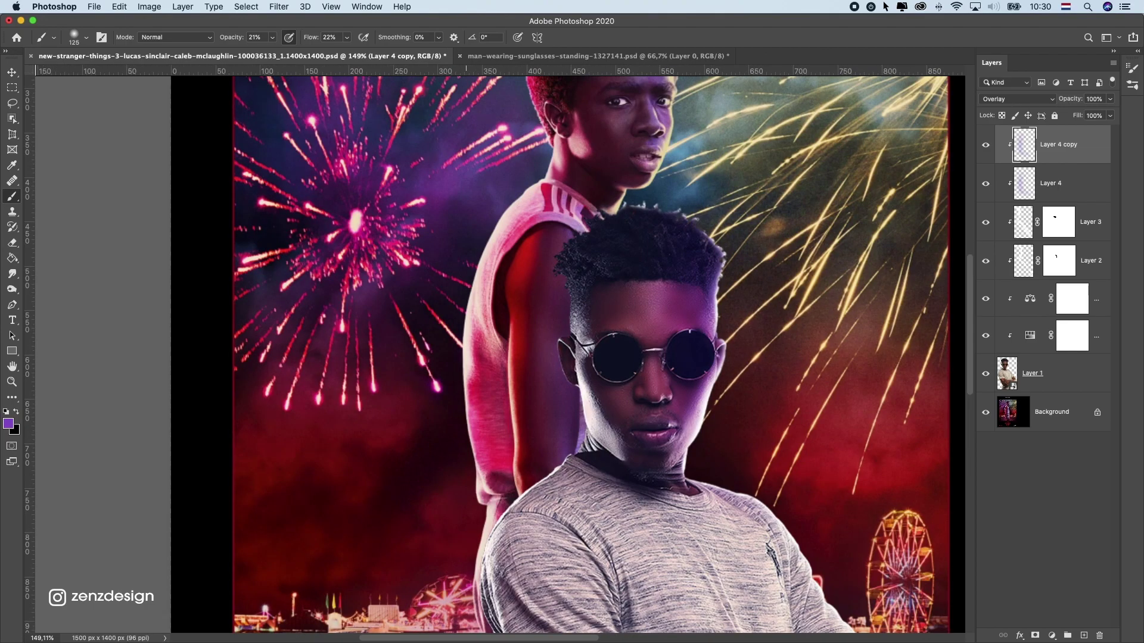
drag(1003, 148, 1099, 635)
Set Layer 4's blend mode to Color and check the result against the original figure
click(1028, 99)
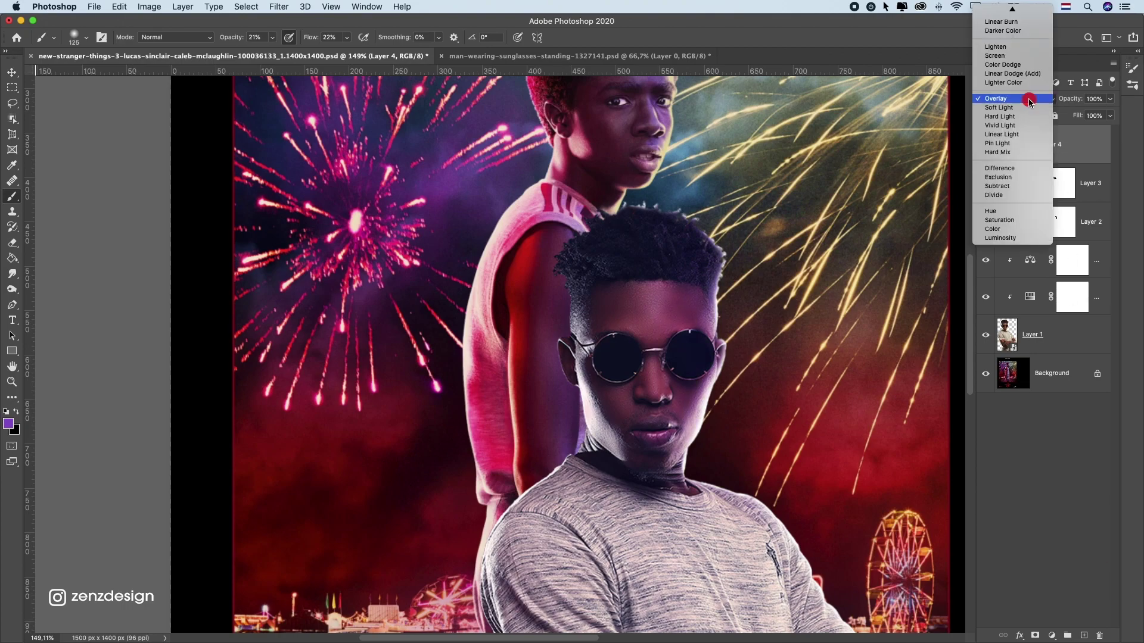
click(1017, 229)
scroll(766, 322, down, 3)
scroll(766, 320, up, 3)
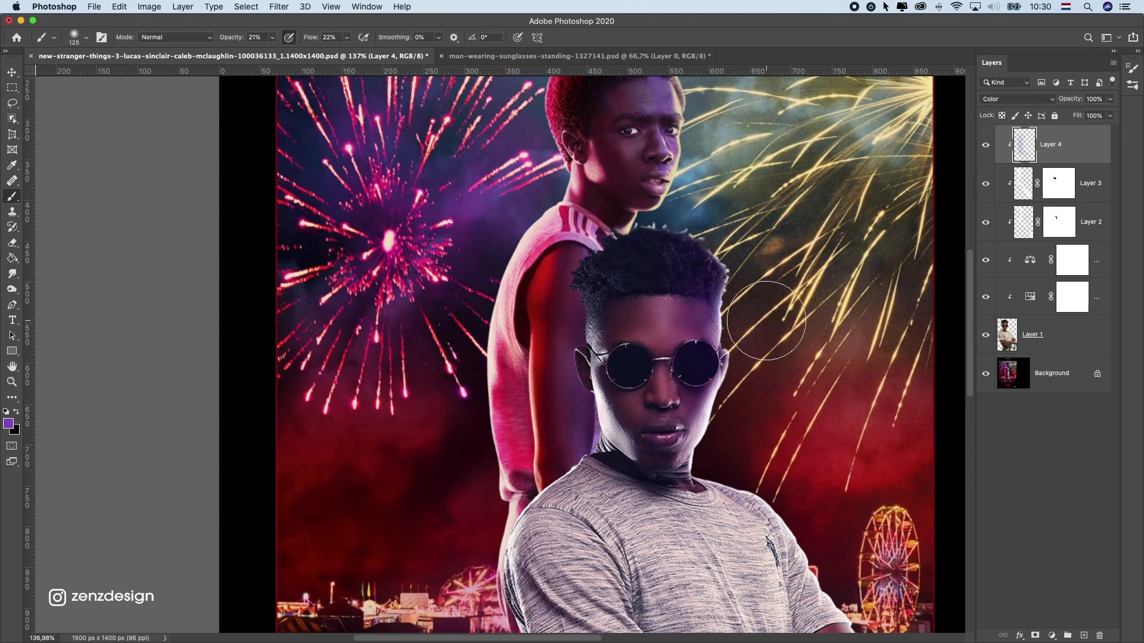
scroll(766, 322, up, 1)
scroll(751, 309, up, 2)
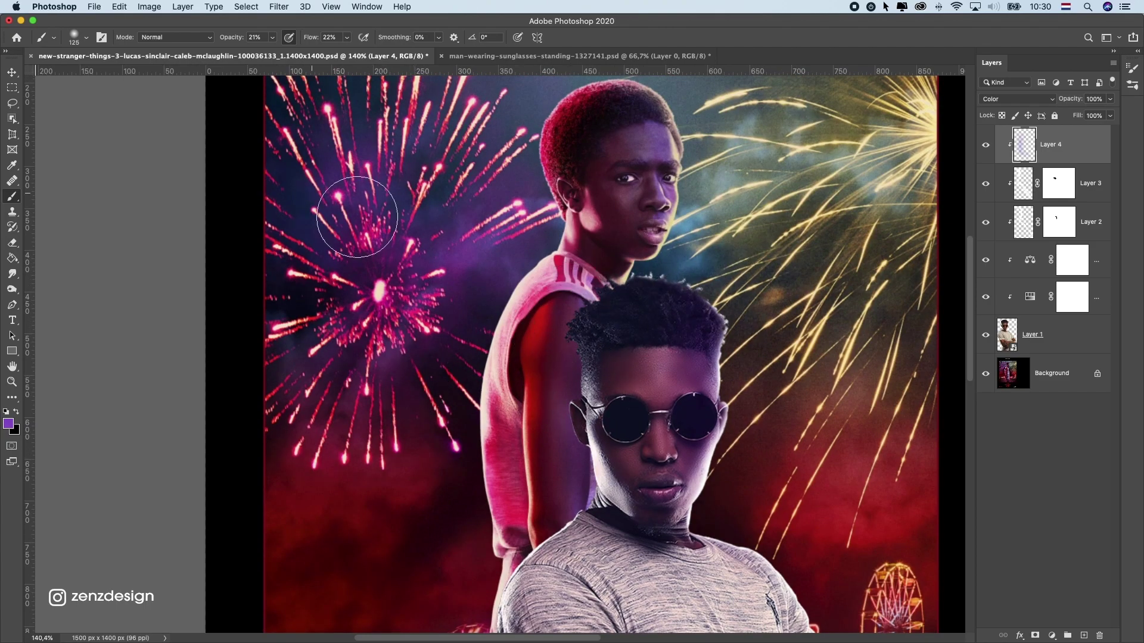
Add a new layer above Layer 4 and clip it to the man's layer
click(8, 423)
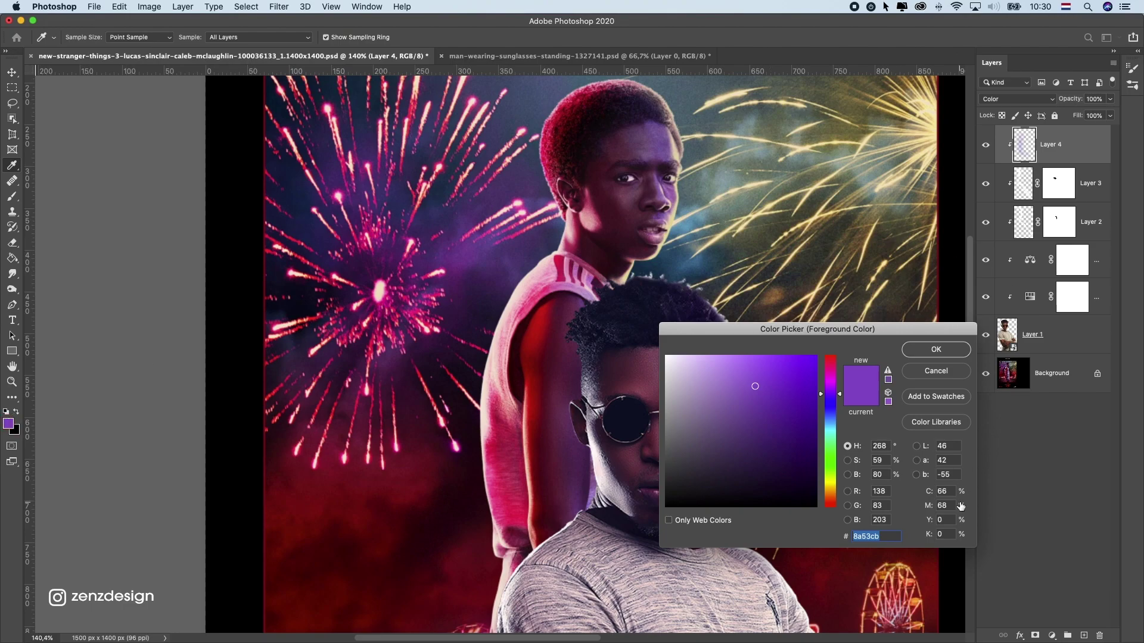
key(Return)
click(1084, 635)
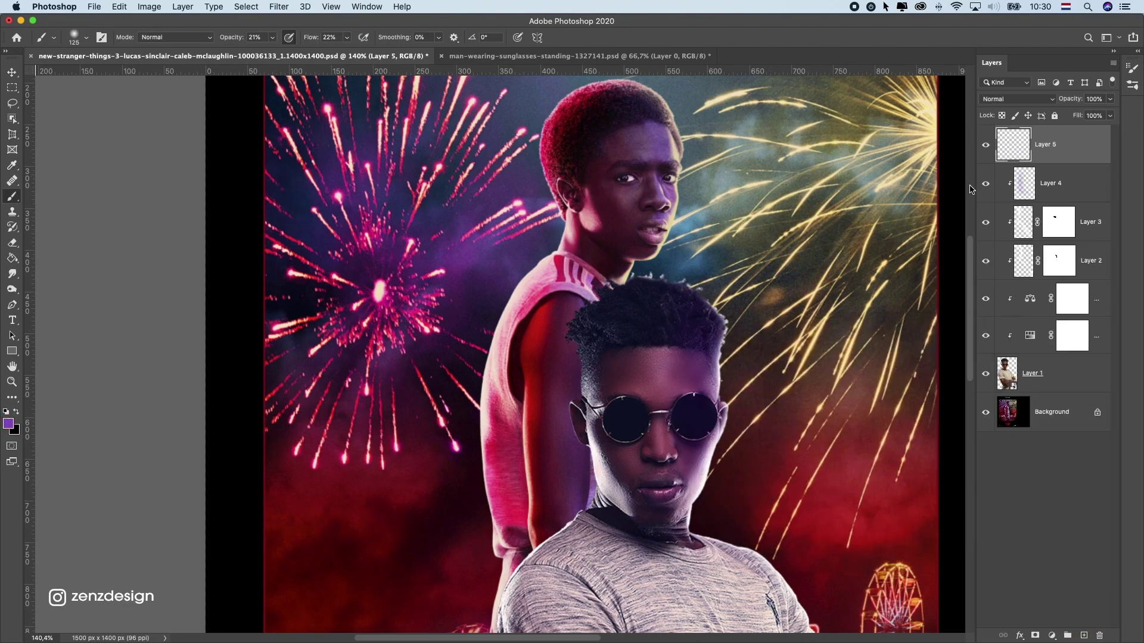
right_click(1063, 145)
click(939, 351)
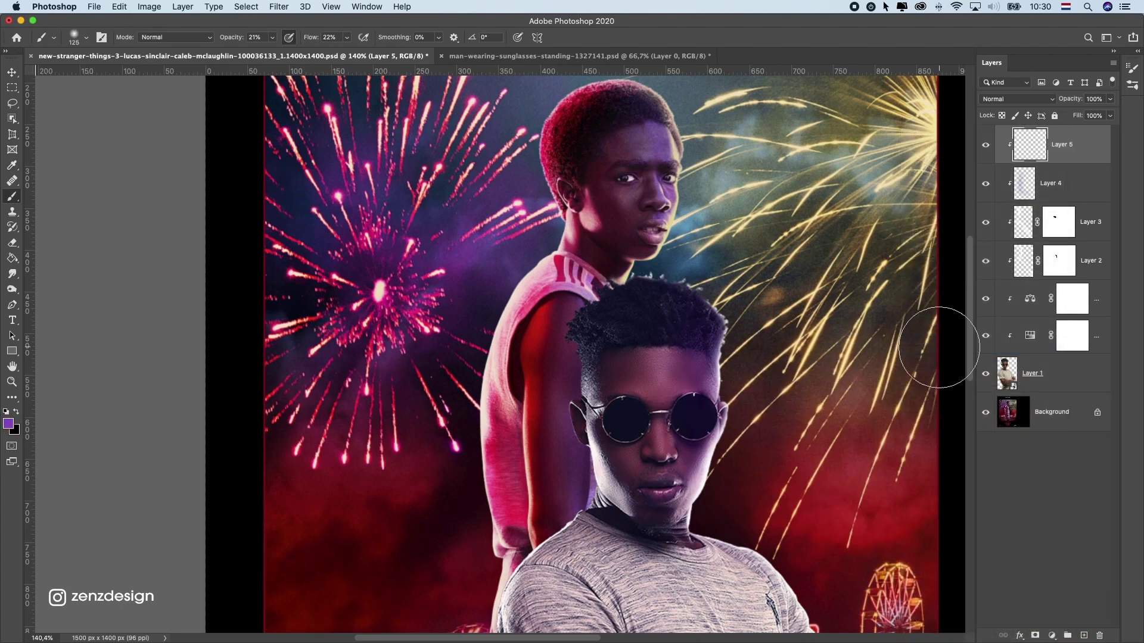
Set the foreground colour to white (#ffffff), keep purple as the background colour, and activate the Brush tool
key(e)
click(11, 421)
mouse_move(683, 377)
mouse_down()
mouse_move(687, 386)
mouse_move(666, 356)
mouse_up()
drag(787, 339, 818, 190)
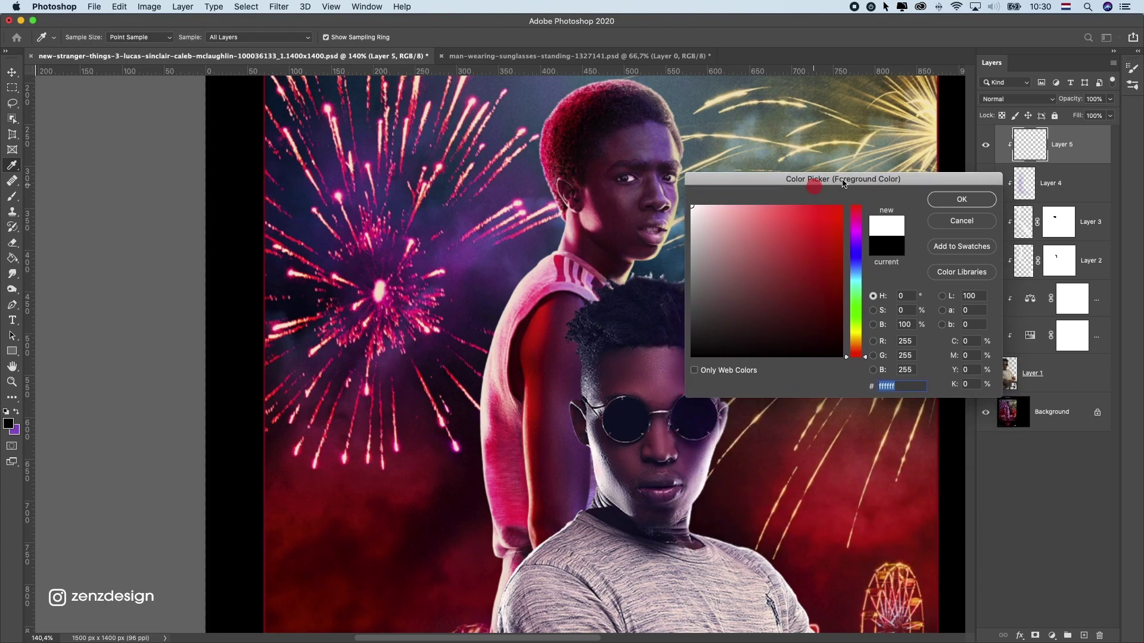
click(965, 198)
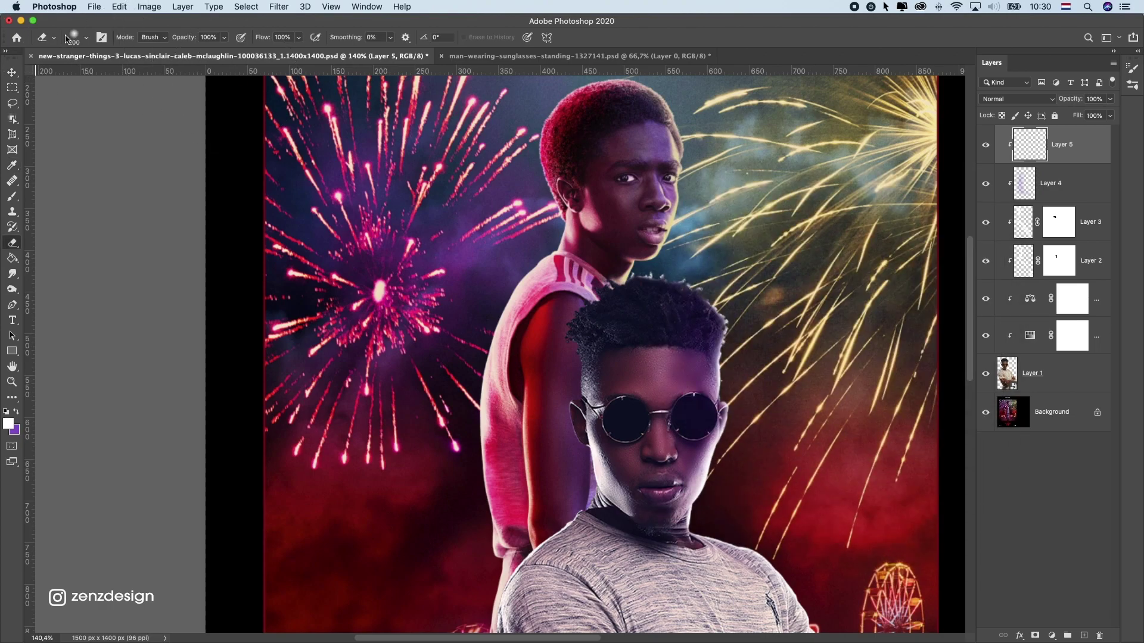
key(b)
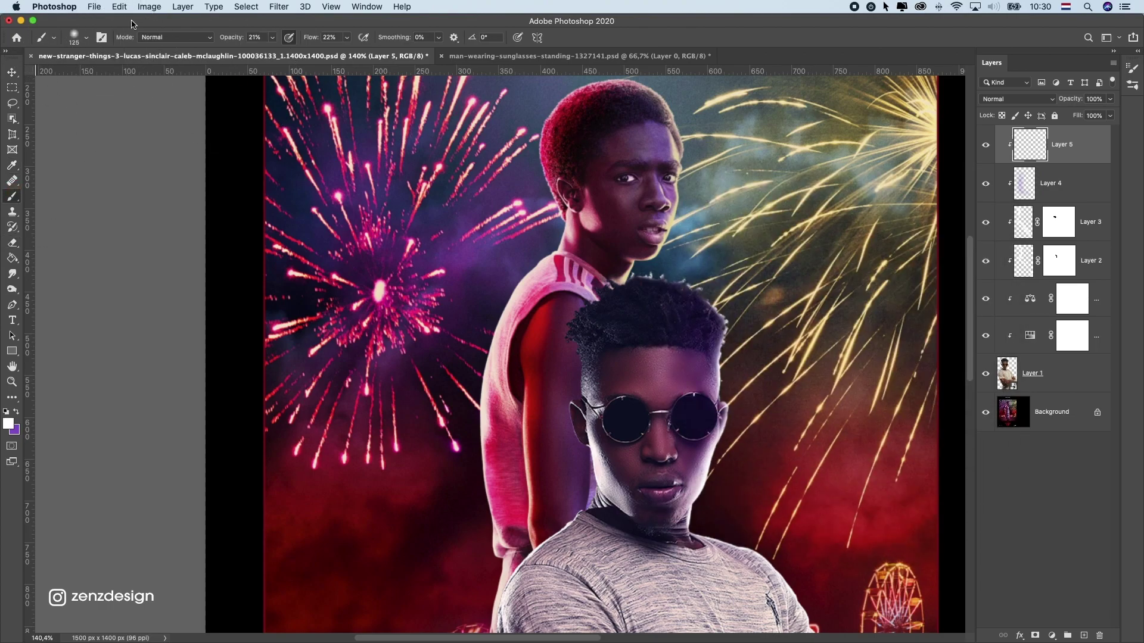
Paint a thin white rim on Layer 5 along the man's hair, ear and neck with a 7 px brush at 100% opacity and flow
click(83, 37)
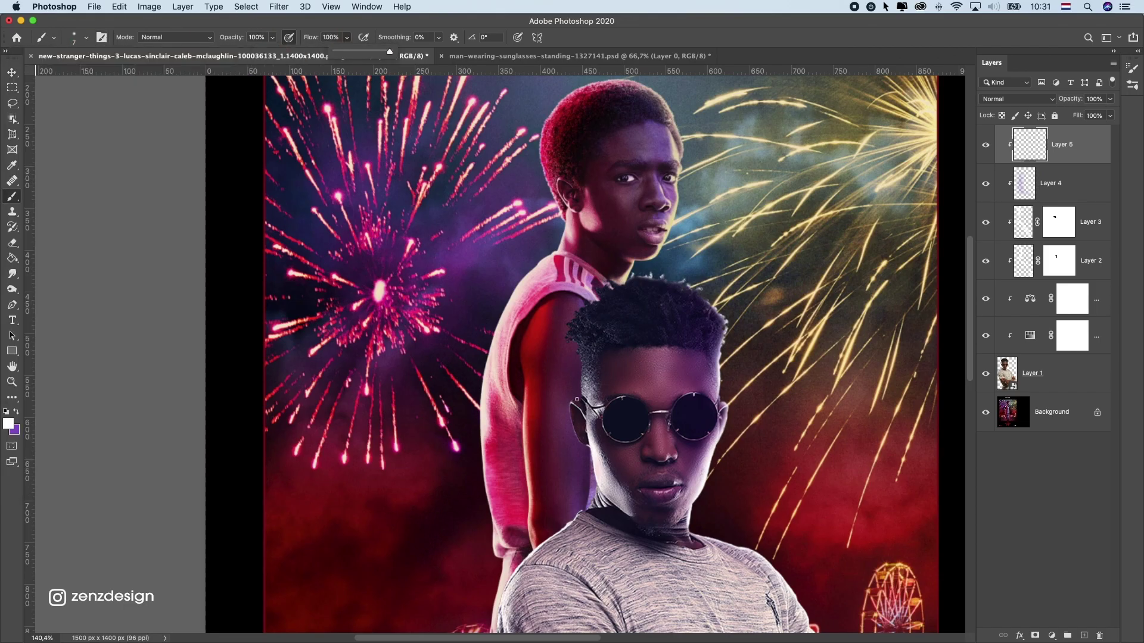
drag(587, 299, 571, 328)
scroll(571, 328, down, 1)
scroll(565, 369, up, 5)
mouse_move(560, 395)
mouse_down()
mouse_move(564, 465)
mouse_move(599, 502)
mouse_up()
scroll(417, 297, down, 5)
scroll(549, 358, left, 4)
drag(557, 427, 550, 429)
Select the man's layer with all its clipped layers and move him rightward, beside the original figure
scroll(549, 429, down, 4)
shift+click(1044, 373)
drag(685, 357, 844, 357)
scroll(617, 417, right, 5)
Paint the white rim on Layer 5 along the man's shoulder, sleeve and hair outline with an 8 px brush
click(1043, 145)
scroll(618, 551, up, 5)
key(bracketright)
key(super+z)
alt+super+click(536, 444)
mouse_move(680, 573)
mouse_down()
mouse_move(628, 466)
mouse_move(566, 403)
mouse_move(543, 333)
mouse_up()
scroll(536, 333, up, 4)
drag(512, 398, 510, 325)
scroll(511, 325, up, 3)
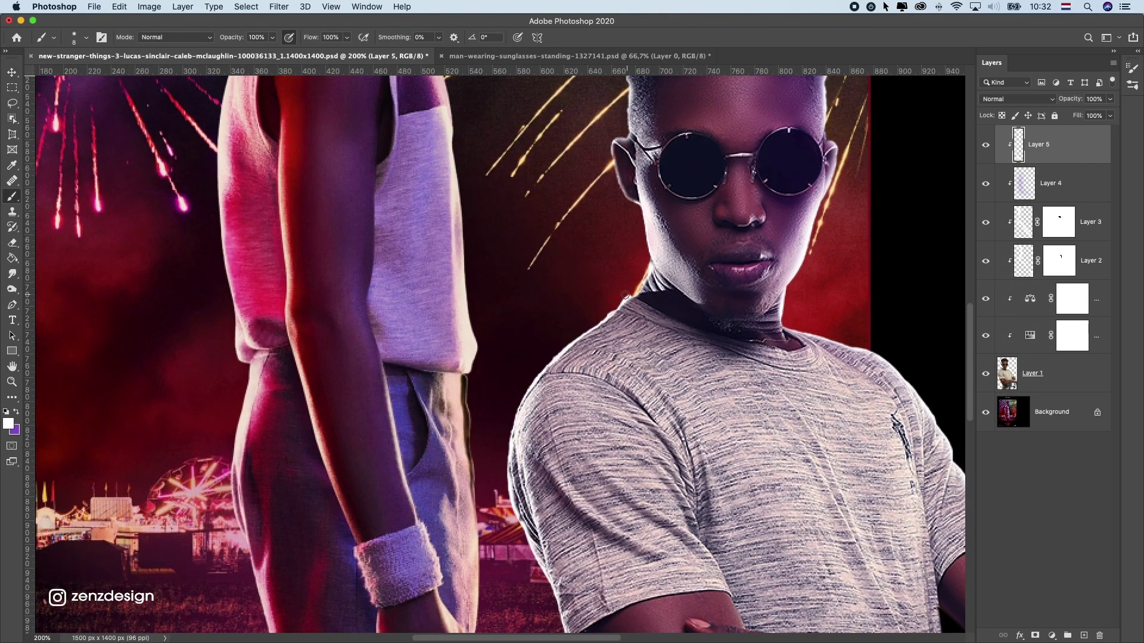
scroll(608, 242, down, 1)
scroll(633, 369, up, 5)
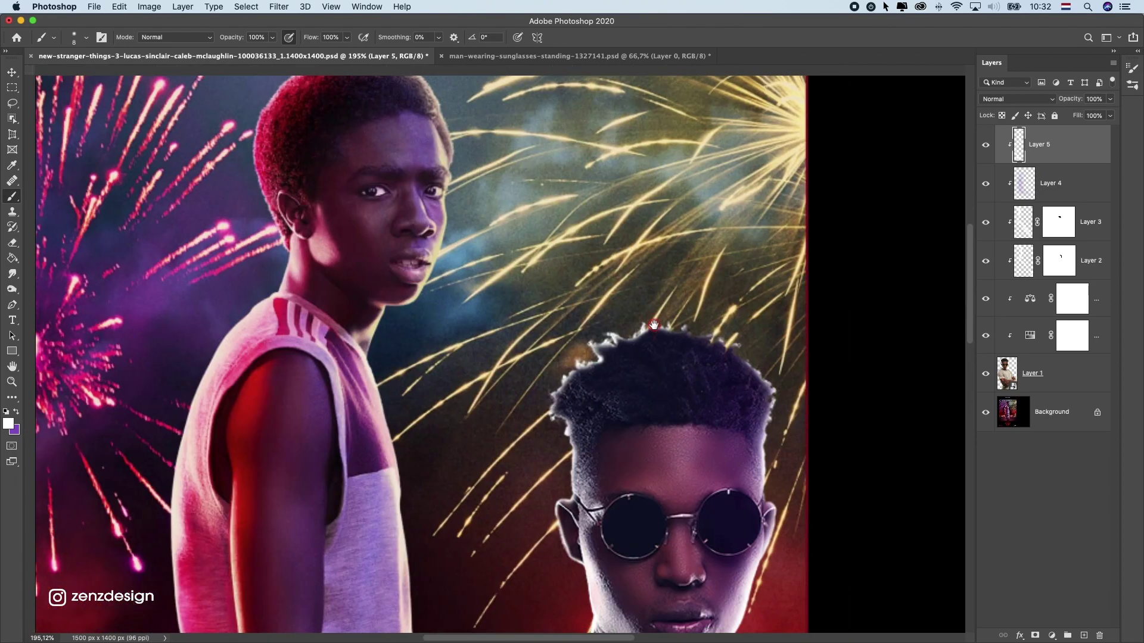
scroll(691, 277, down, 1)
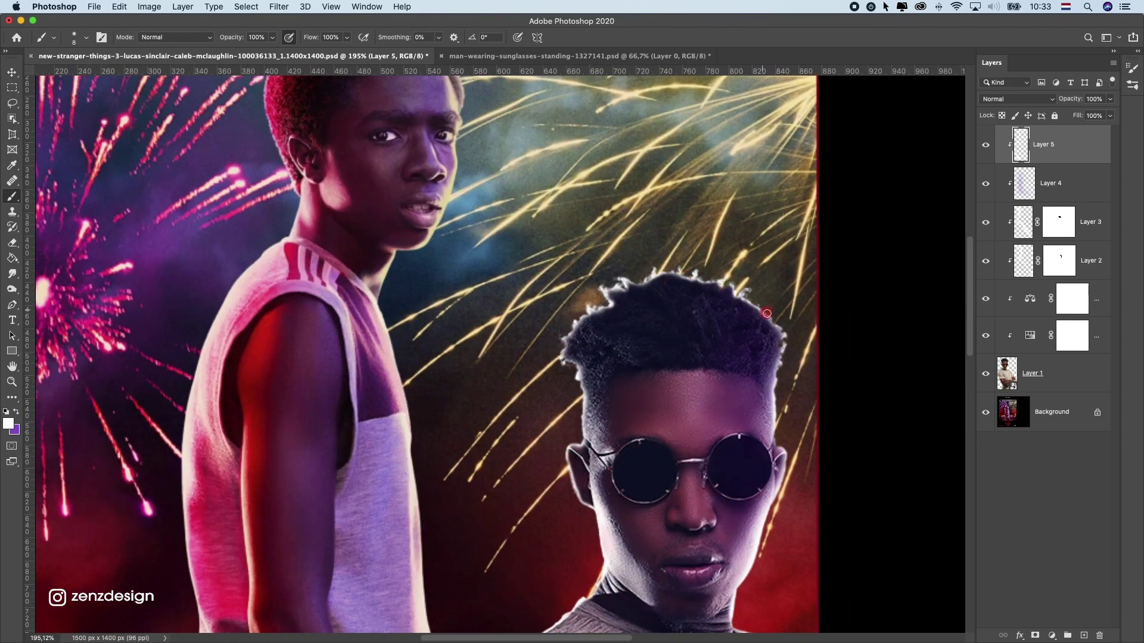
Add a layer mask to Layer 5 and fade part of the white rim beside the man's head with a reduced-opacity brush
click(1035, 635)
scroll(633, 250, up, 4)
key(3)
key(9)
key(shift+4)
key(shift+6)
key(bracketright)
mouse_move(580, 456)
mouse_down()
mouse_move(589, 424)
mouse_move(635, 414)
mouse_move(647, 398)
mouse_move(572, 470)
mouse_up()
Fade more of Layer 5's white rim around the man's hair with the brush at 60% opacity and 61% flow, undoing unwanted mask strokes
click(346, 37)
click(358, 51)
key(6)
key(bracketright)
key(bracketright)
key(bracketright)
drag(653, 392, 746, 415)
scroll(643, 467, down, 4)
drag(433, 279, 484, 270)
key(bracketright)
key(bracketright)
key(bracketright)
key(bracketright)
key(super+z)
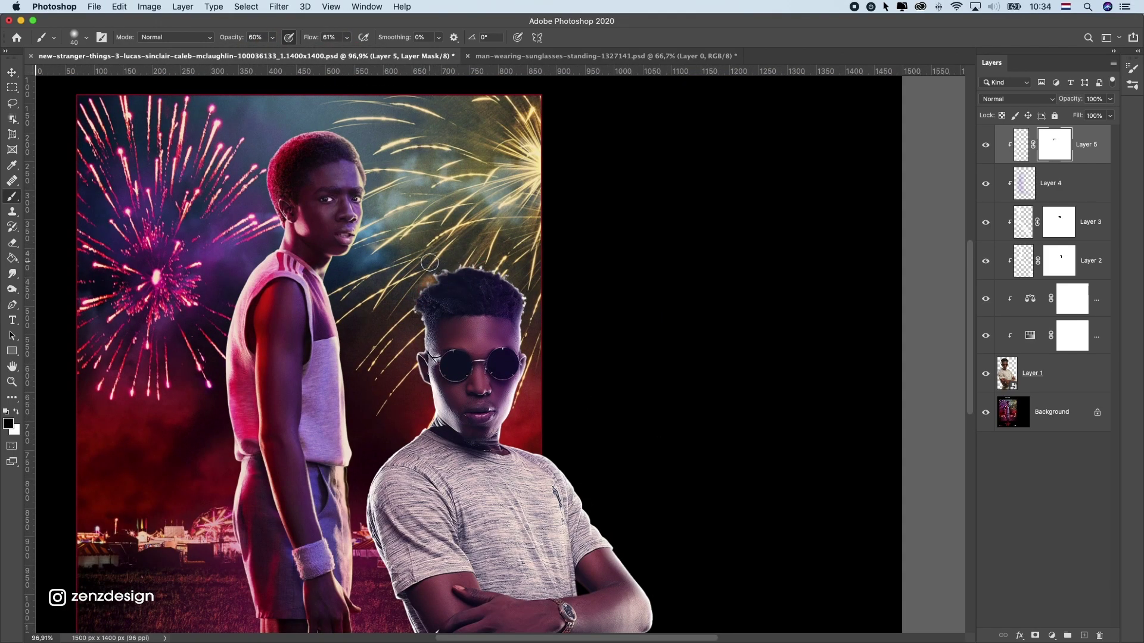
scroll(453, 304, down, 2)
key(super+z)
scroll(493, 333, down, 4)
scroll(492, 334, up, 3)
Add Layer 6 clipped to the man and paint a soft white glow with a 70 px brush at 49% opacity and 30% flow
click(1084, 635)
key(bracketright)
key(bracketright)
key(bracketright)
click(86, 36)
drag(231, 37, 224, 37)
drag(311, 37, 293, 37)
right_click(1044, 155)
click(929, 350)
scroll(493, 337, down, 4)
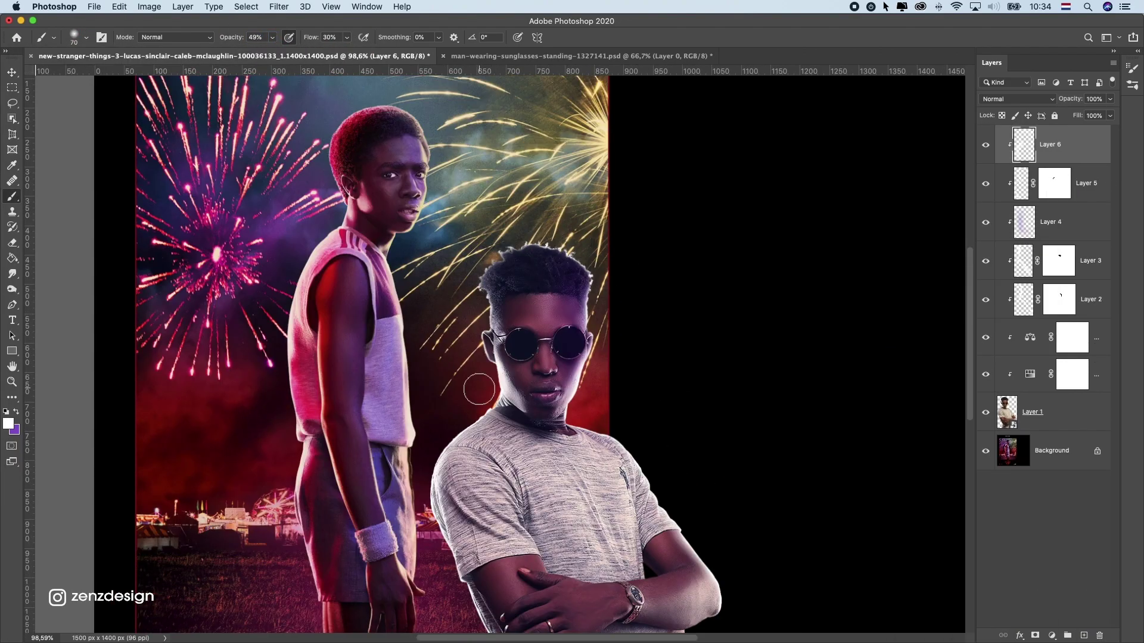
Reduce the brush to 30 px and touch up the white glow at the man's head on Layer 6, undoing unwanted strokes
key(super+z)
scroll(465, 304, down, 5)
scroll(461, 300, up, 5)
key(bracketleft)
key(bracketleft)
key(bracketleft)
key(bracketleft)
scroll(484, 324, up, 1)
drag(489, 299, 490, 287)
key(super+z)
scroll(490, 288, up, 2)
scroll(516, 318, down, 2)
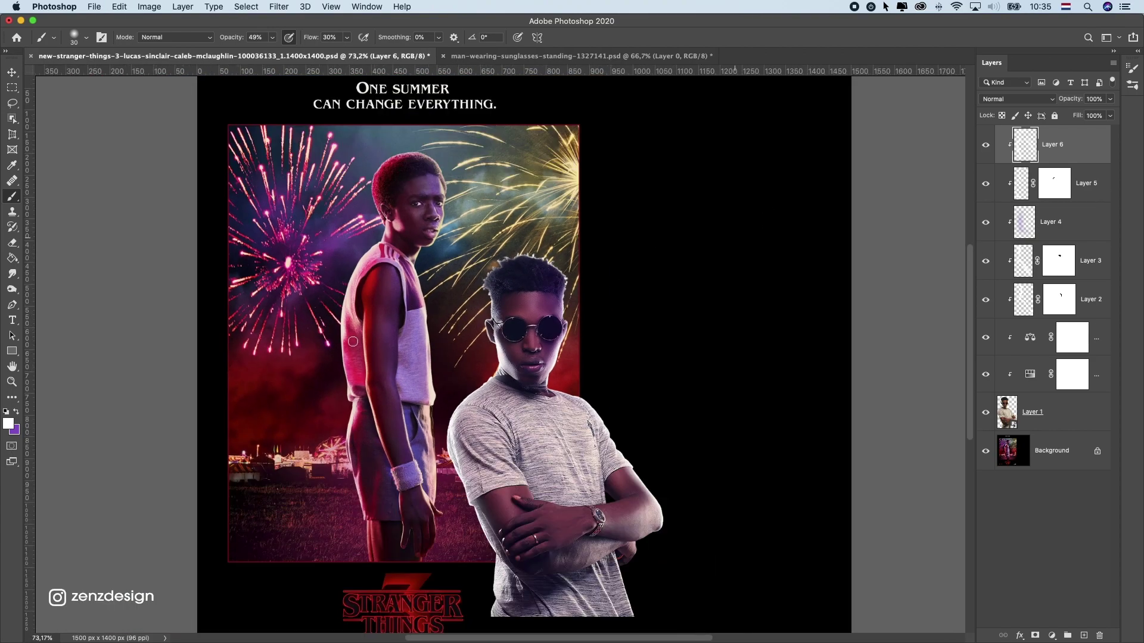
scroll(353, 342, down, 3)
scroll(488, 325, up, 3)
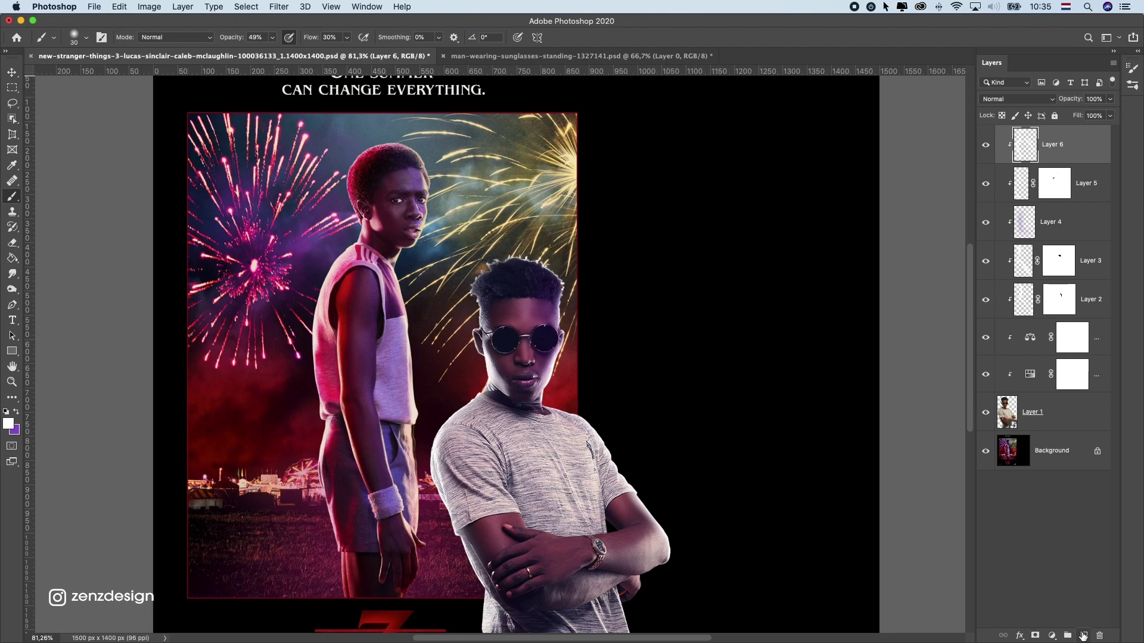
Add a new layer above Layer 6 and clip it to the man's layer
click(1082, 636)
right_click(1059, 145)
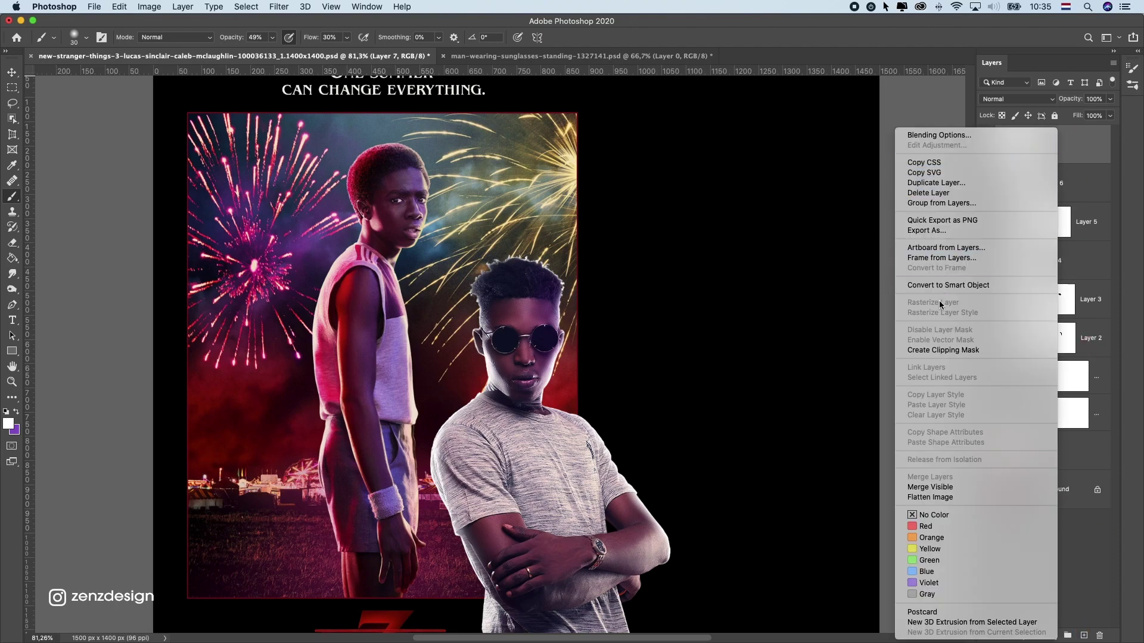
click(944, 351)
Sample the pink-red light on the original figure, brighten it to a crimson foreground colour, and activate the Brush tool
click(9, 423)
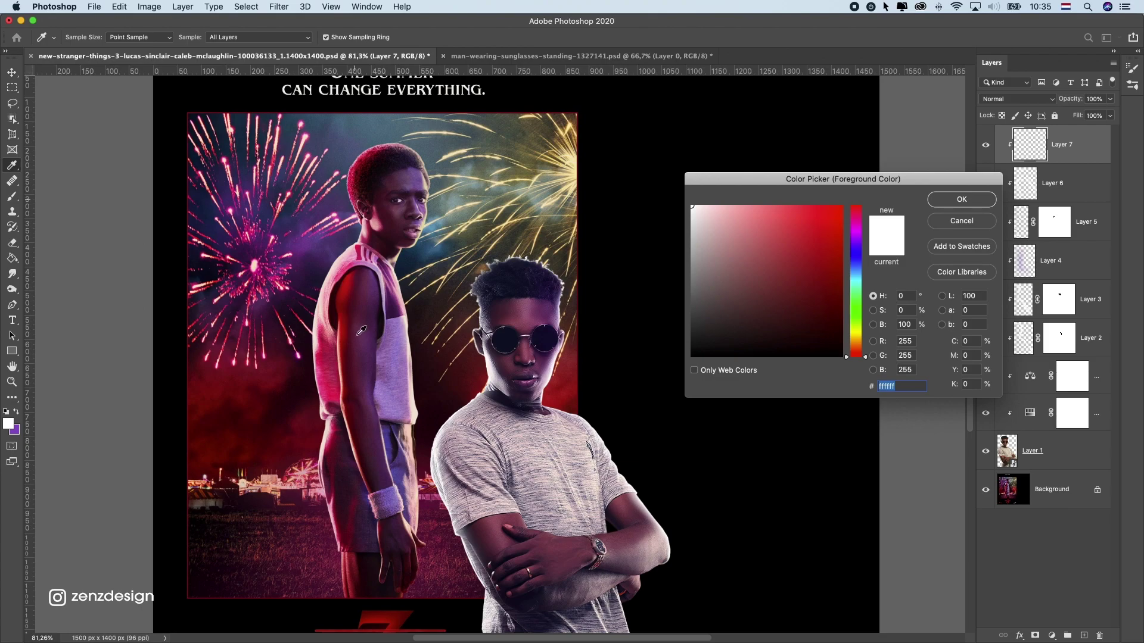
click(327, 353)
click(790, 227)
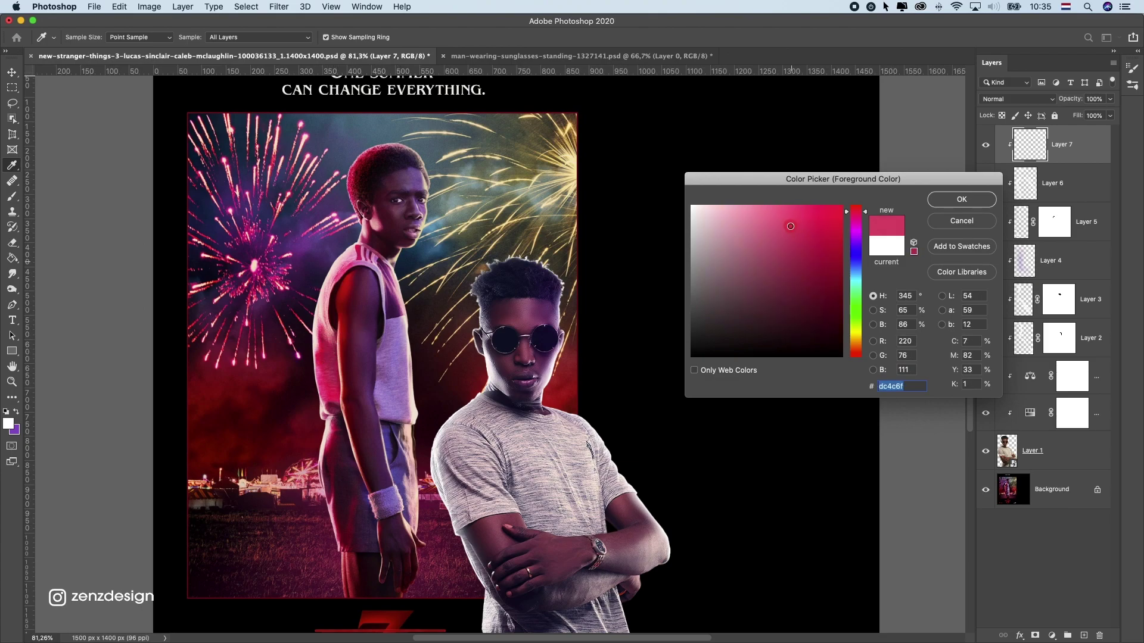
click(358, 192)
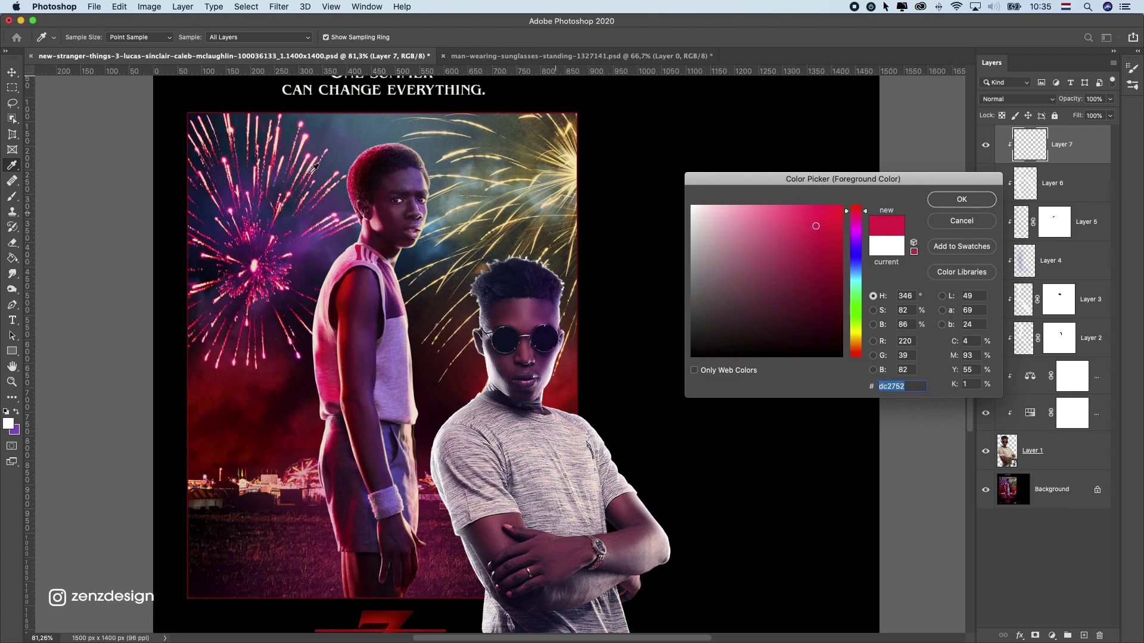
drag(365, 162, 361, 159)
mouse_move(810, 277)
mouse_down()
mouse_move(809, 247)
mouse_move(792, 270)
mouse_move(816, 237)
mouse_up()
click(963, 200)
key(b)
scroll(287, 194, up, 5)
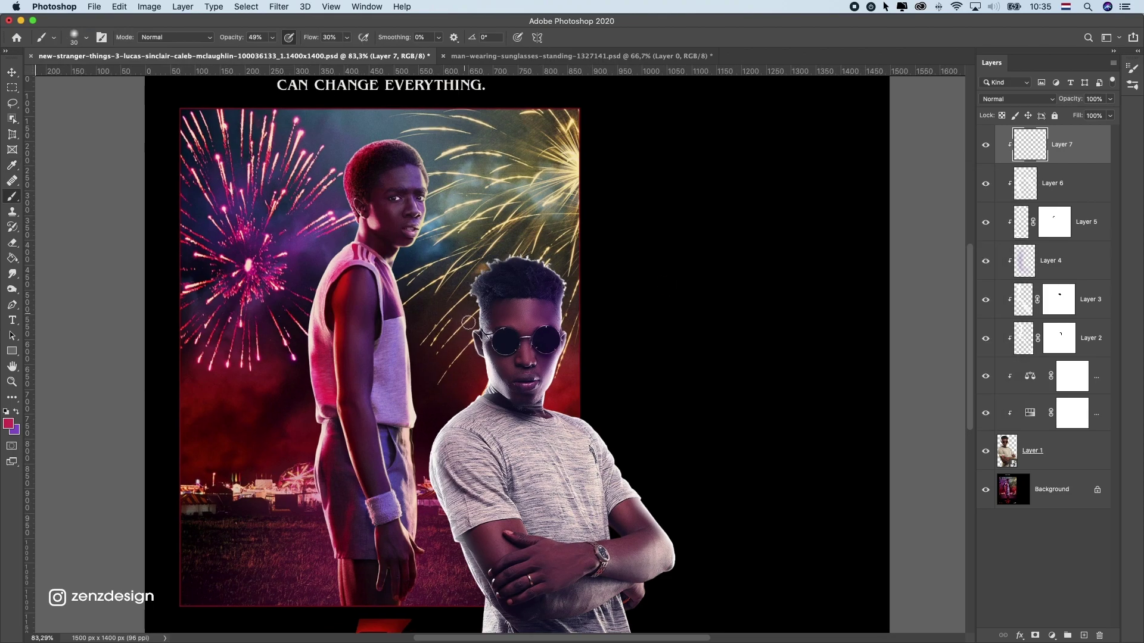
Set the soft round brush to 22% opacity and 21% flow for painting on Layer 7
click(84, 38)
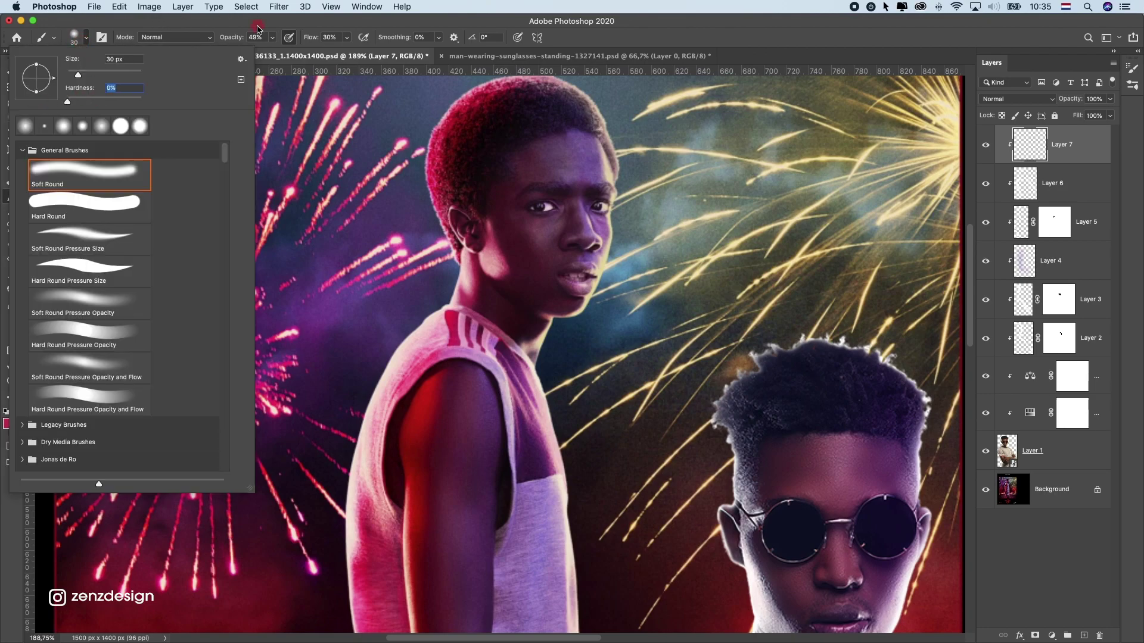
click(272, 37)
scroll(404, 283, down, 5)
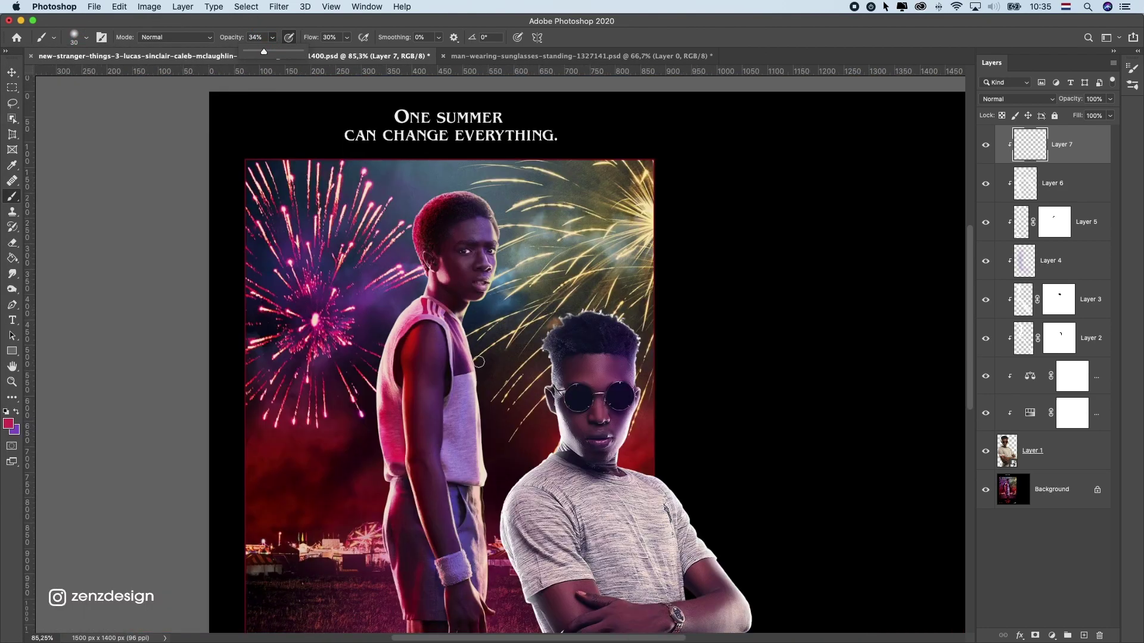
click(347, 37)
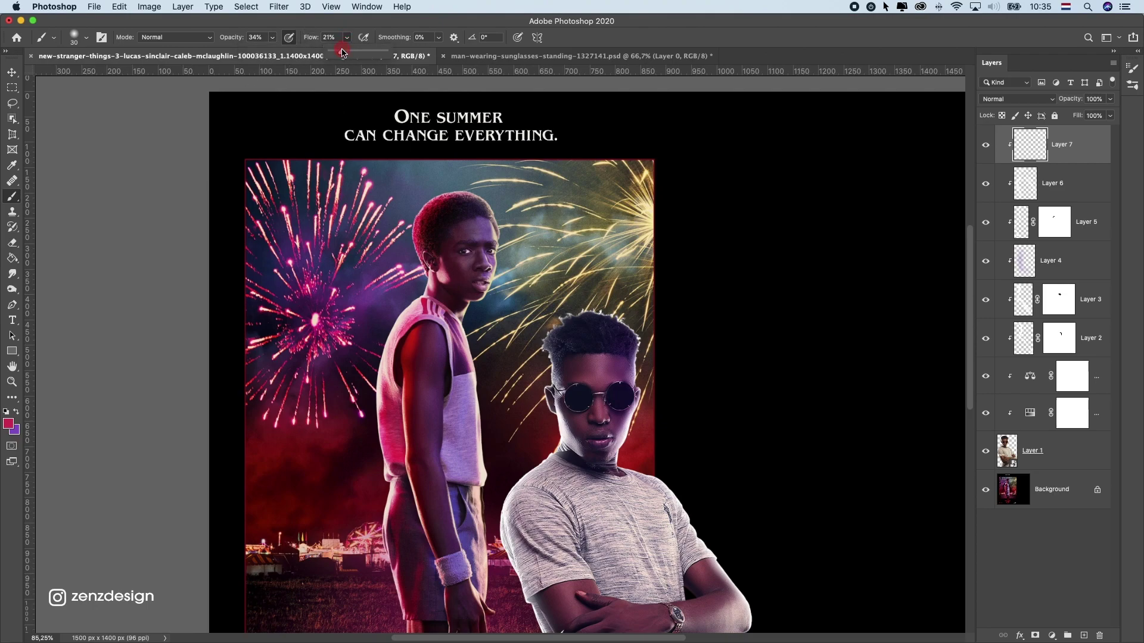
click(271, 38)
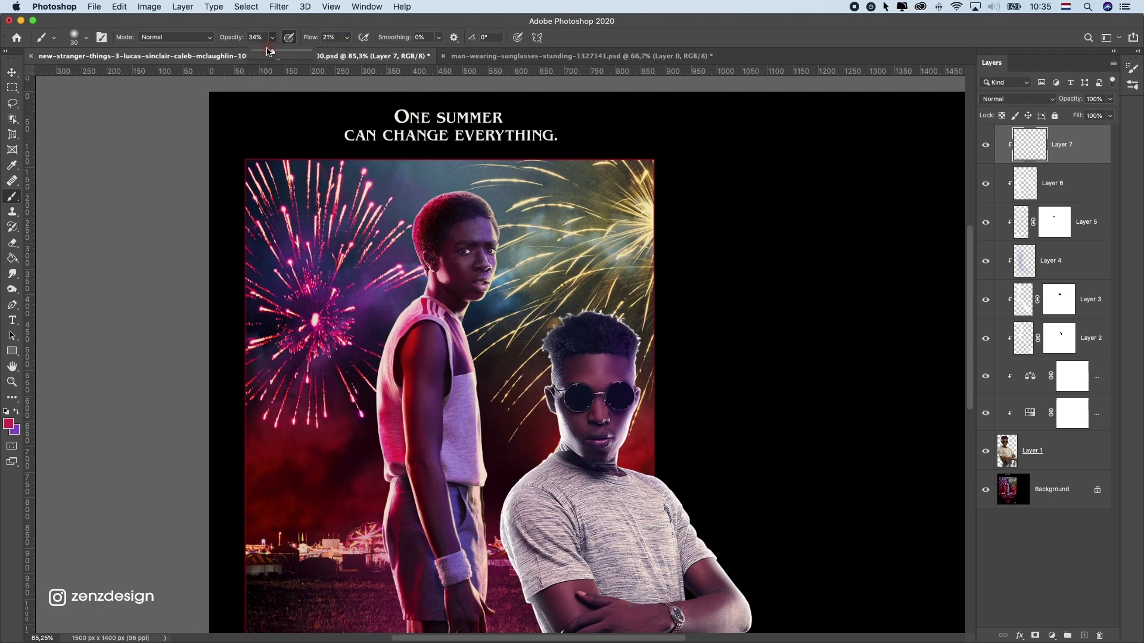
Enlarge the brush to 125 px and paint a faint crimson glow along the side of the man's head facing the original figure
click(530, 388)
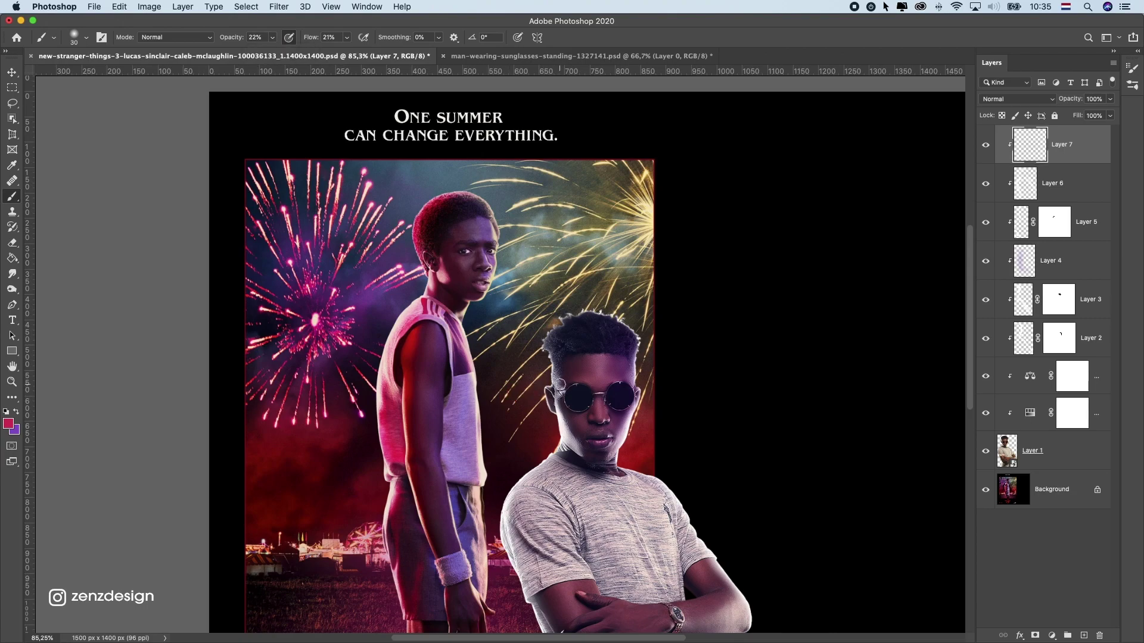
click(547, 385)
key(bracketright)
key(bracketright)
key(bracketright)
key(bracketright)
key(bracketright)
key(bracketright)
key(bracketright)
drag(562, 335, 540, 397)
drag(529, 325, 541, 379)
click(540, 378)
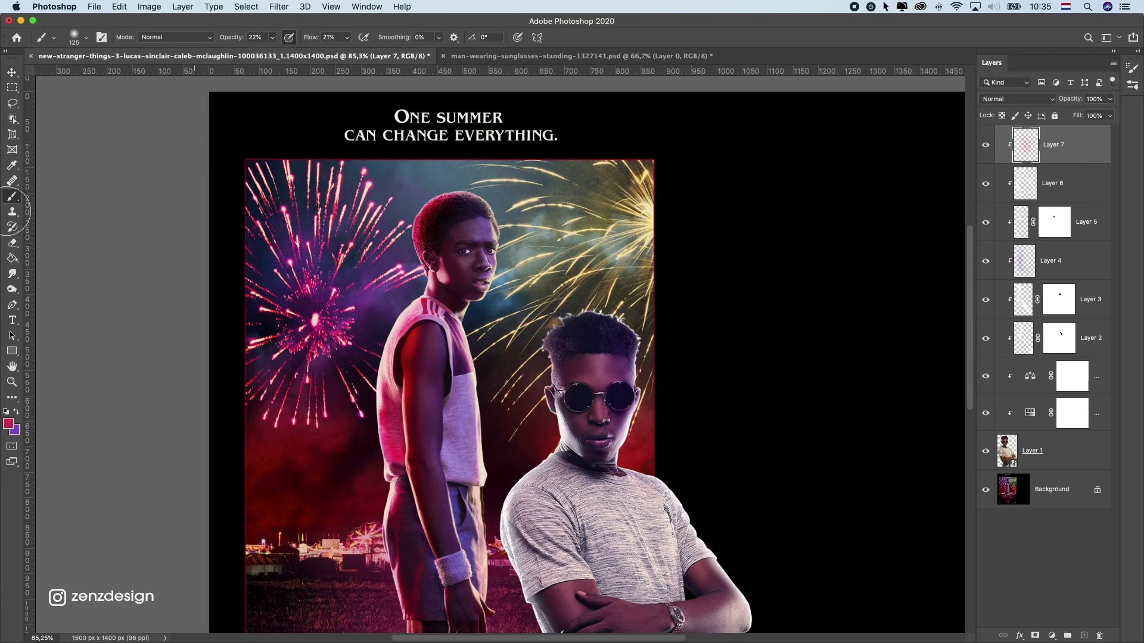
Raise the brush opacity to 38% and strengthen the crimson glow on the man's hair
click(272, 37)
click(538, 347)
click(559, 339)
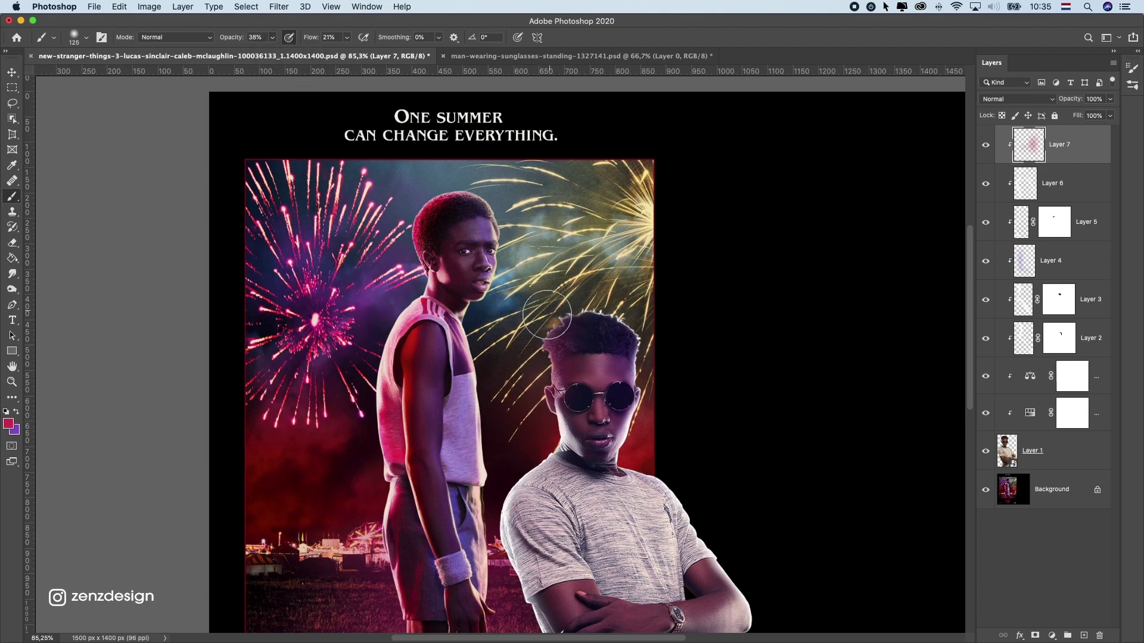
Shift the foreground colour to a purer red and paint it over the man's hair and down towards his shoulder on Layer 7
click(9, 423)
click(822, 220)
click(953, 200)
key(b)
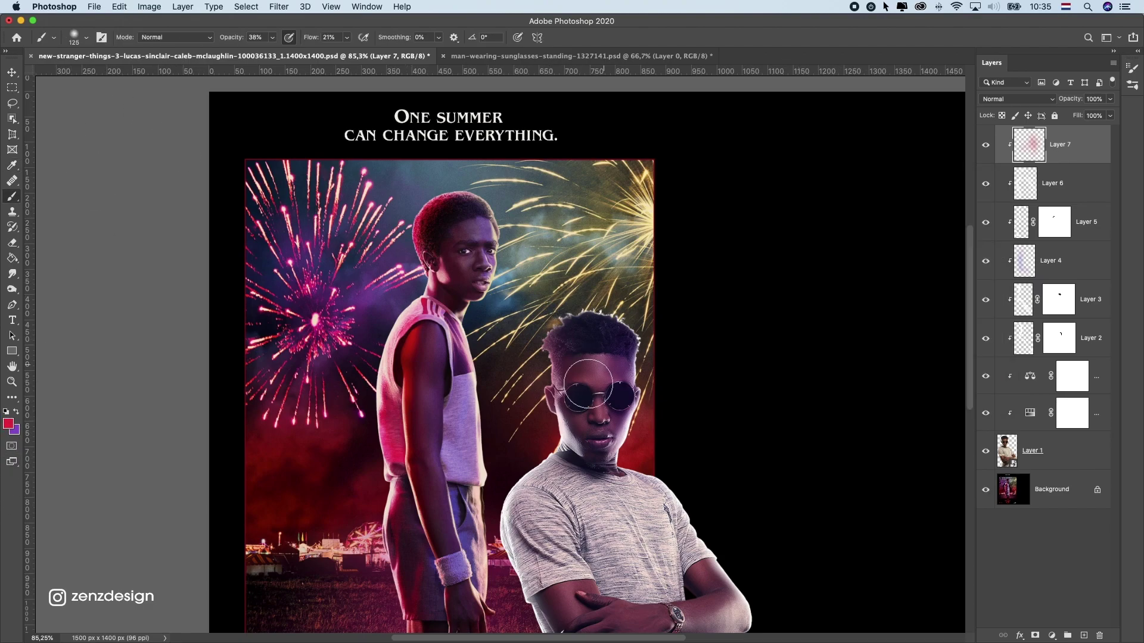
click(545, 297)
mouse_move(543, 306)
mouse_down()
mouse_move(607, 284)
mouse_move(519, 318)
mouse_up()
mouse_move(525, 396)
mouse_down()
mouse_move(534, 445)
mouse_move(514, 465)
mouse_up()
scroll(508, 420, down, 2)
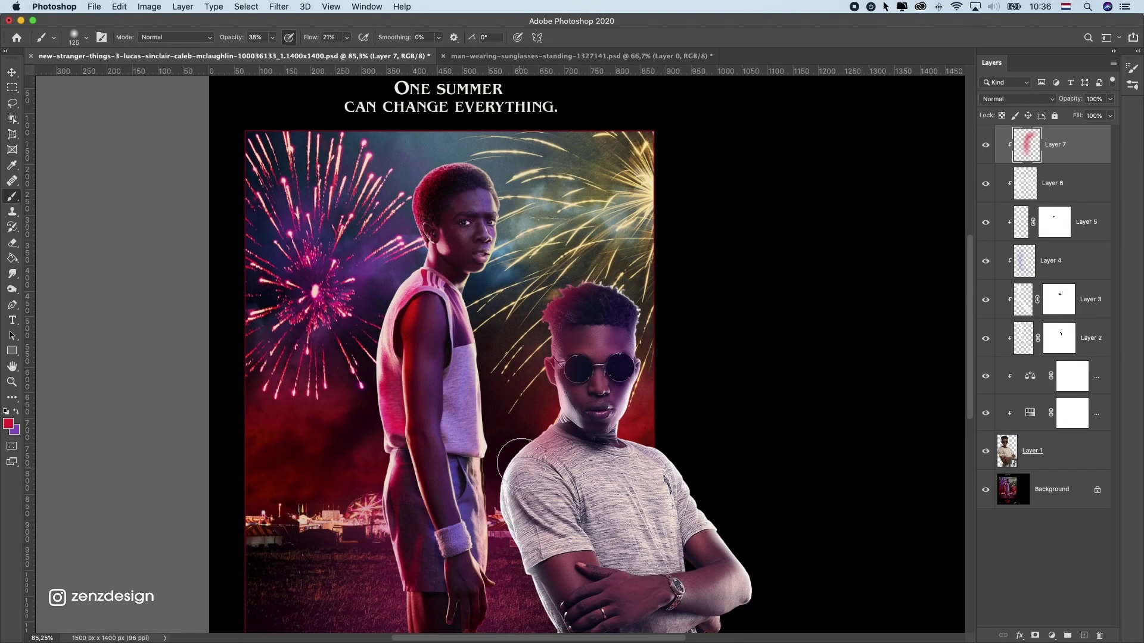
Brush red light along the man's shoulder and sleeve nearest the original figure, undoing an unwanted stroke
scroll(454, 390, down, 1)
scroll(454, 390, down, 3)
drag(515, 434, 513, 492)
drag(509, 450, 504, 406)
key(super+z)
mouse_move(512, 502)
mouse_down()
mouse_move(513, 357)
mouse_move(520, 544)
mouse_move(511, 400)
mouse_move(508, 416)
mouse_move(498, 411)
mouse_up()
Set the brush to 80 px at 60% opacity and try red strokes along the man's head, undoing unwanted ones
key(bracketleft)
key(bracketleft)
key(bracketleft)
key(6)
key(super+z)
mouse_move(562, 355)
mouse_down()
mouse_move(539, 261)
mouse_move(558, 280)
mouse_move(531, 253)
mouse_move(523, 259)
mouse_up()
key(super+z)
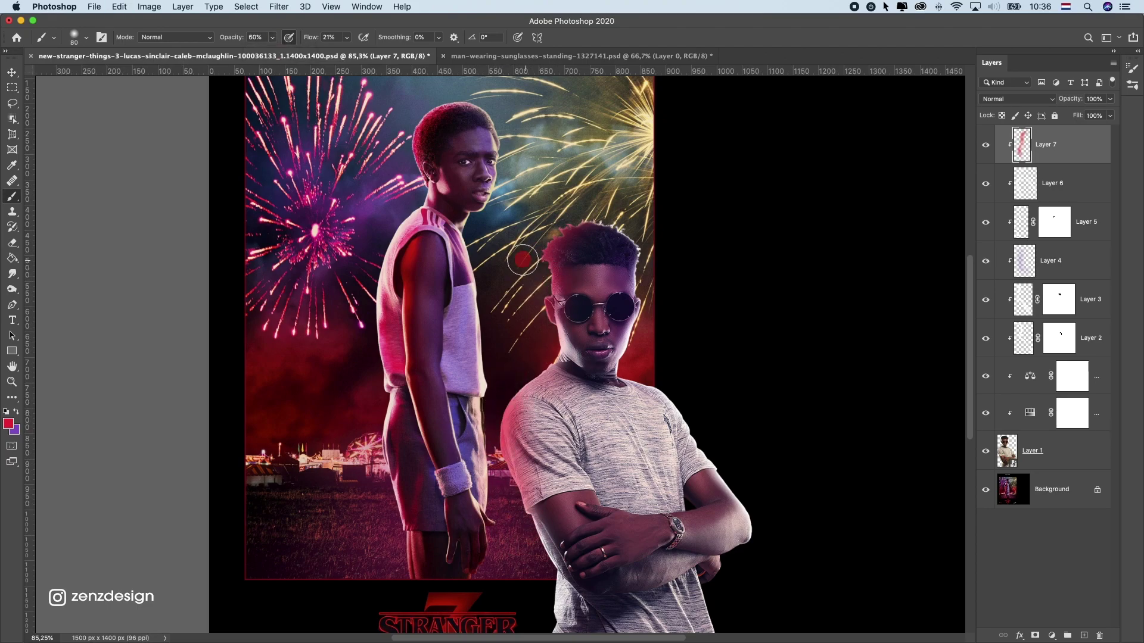
key(super+z)
key(super+z)
key(super+z)
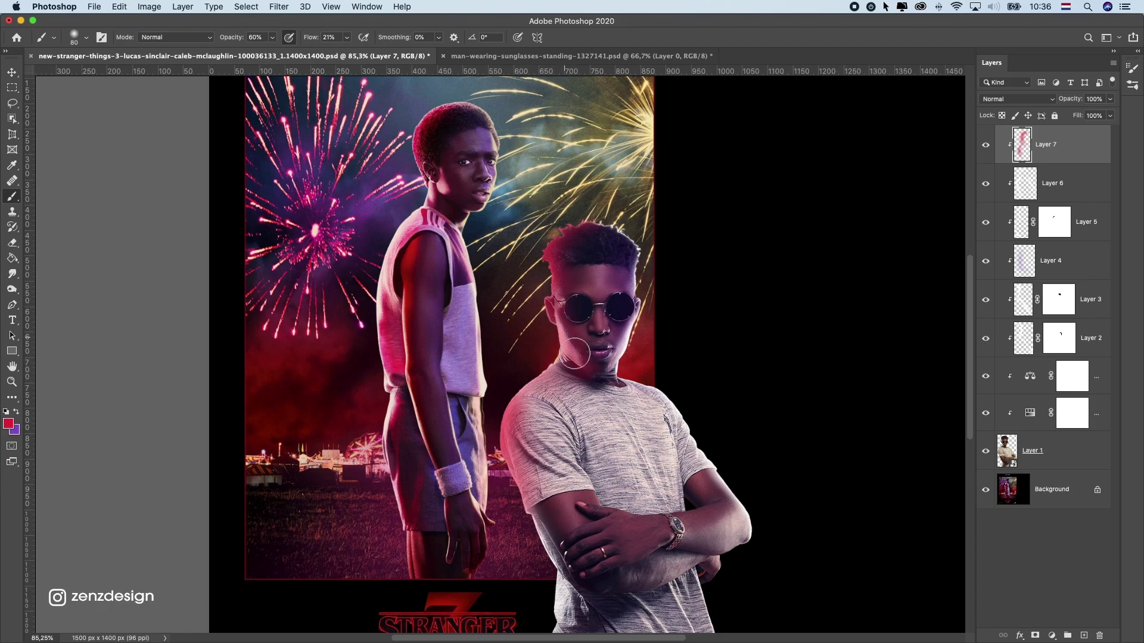
Try extra red strokes on the man's hair and neck, and undo them
click(562, 238)
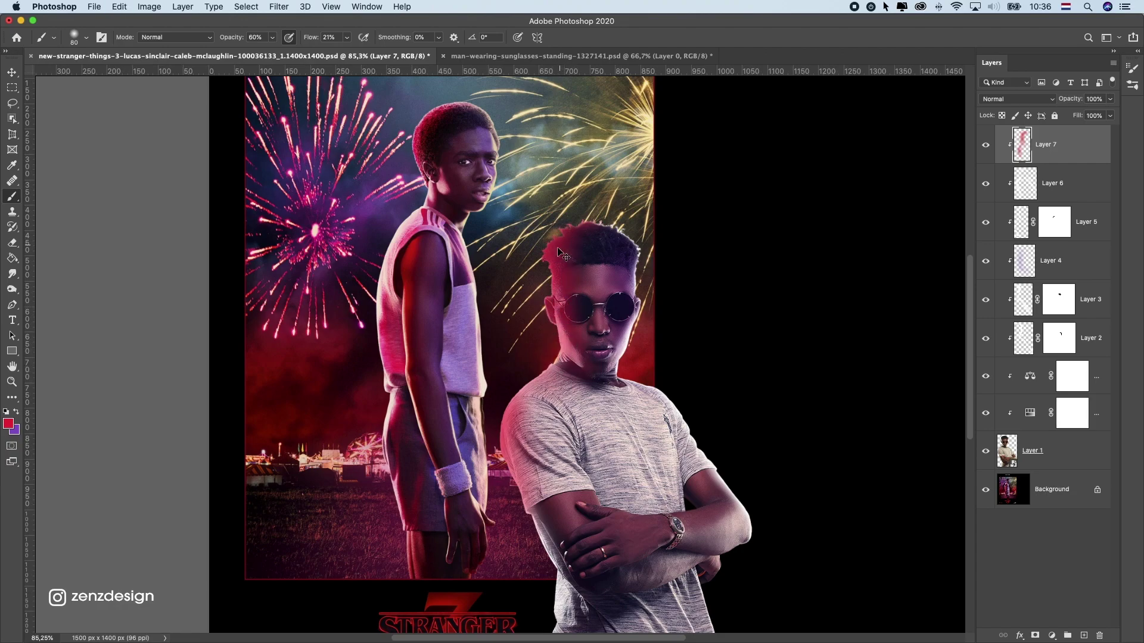
key(super+z)
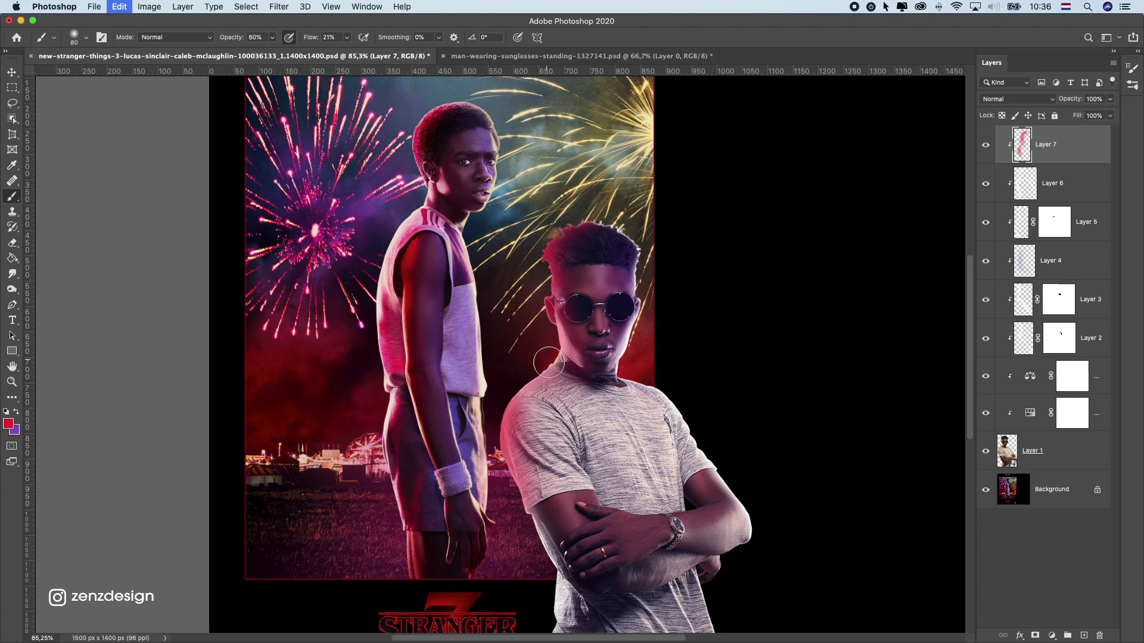
drag(541, 373, 563, 369)
key(super+z)
key(super+z)
Paint red light along the man's waist, arm and shoulder edge on Layer 7, undoing unwanted strokes
scroll(481, 394, down, 3)
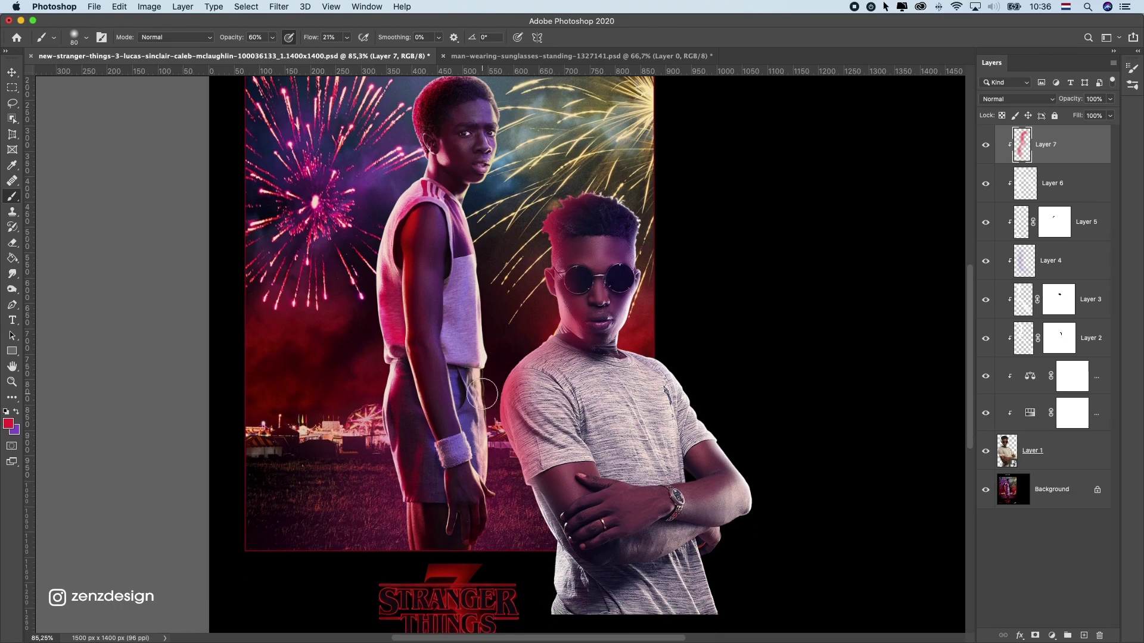
scroll(482, 394, down, 2)
scroll(528, 433, down, 1)
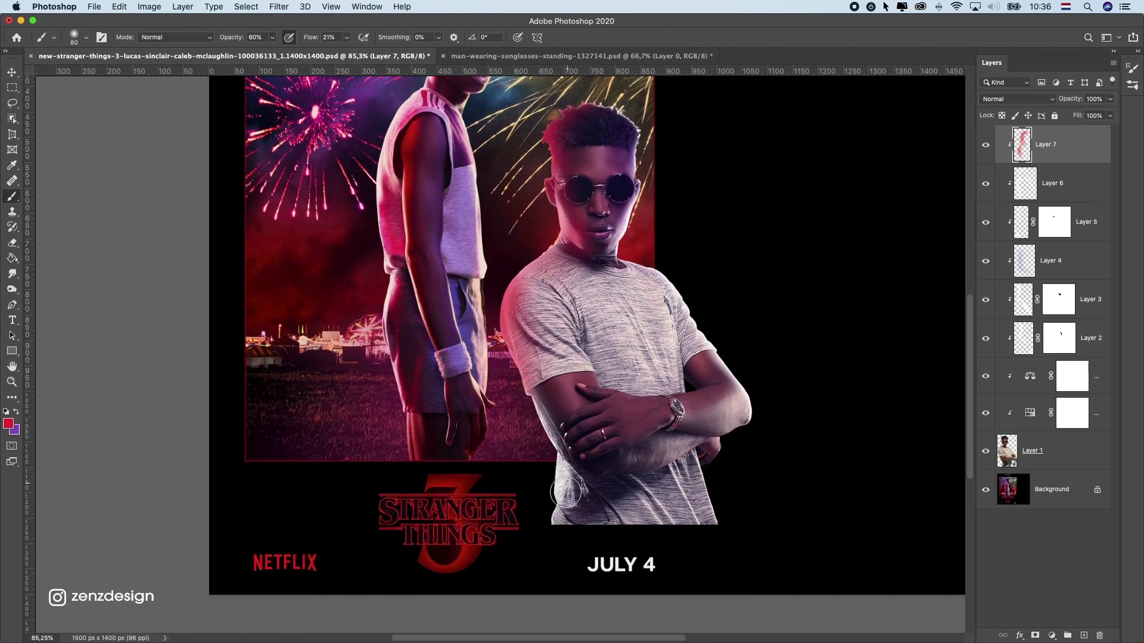
mouse_move(552, 428)
mouse_down()
mouse_move(550, 489)
mouse_move(550, 421)
mouse_up()
key(super+z)
key(super+z)
scroll(555, 485, up, 1)
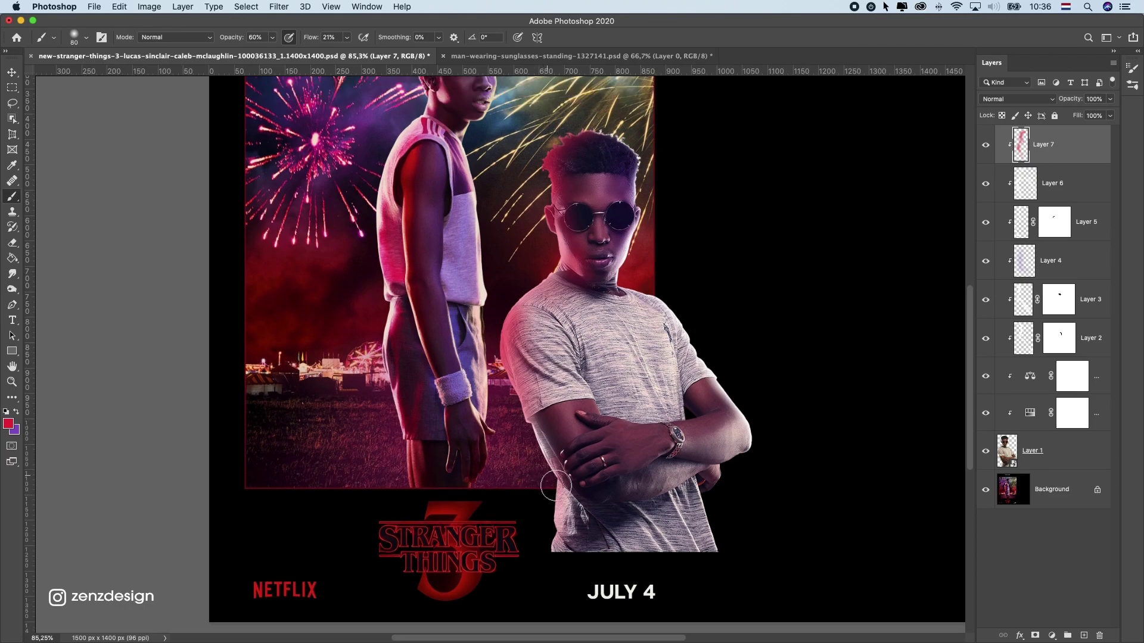
mouse_move(556, 497)
mouse_down()
mouse_move(529, 562)
mouse_move(556, 512)
mouse_move(542, 581)
mouse_move(534, 479)
mouse_move(551, 568)
mouse_move(527, 489)
mouse_move(556, 527)
mouse_move(554, 504)
mouse_move(533, 468)
mouse_move(550, 492)
mouse_move(514, 464)
mouse_up()
mouse_move(517, 378)
mouse_down()
mouse_move(501, 318)
mouse_move(499, 374)
mouse_move(496, 320)
mouse_up()
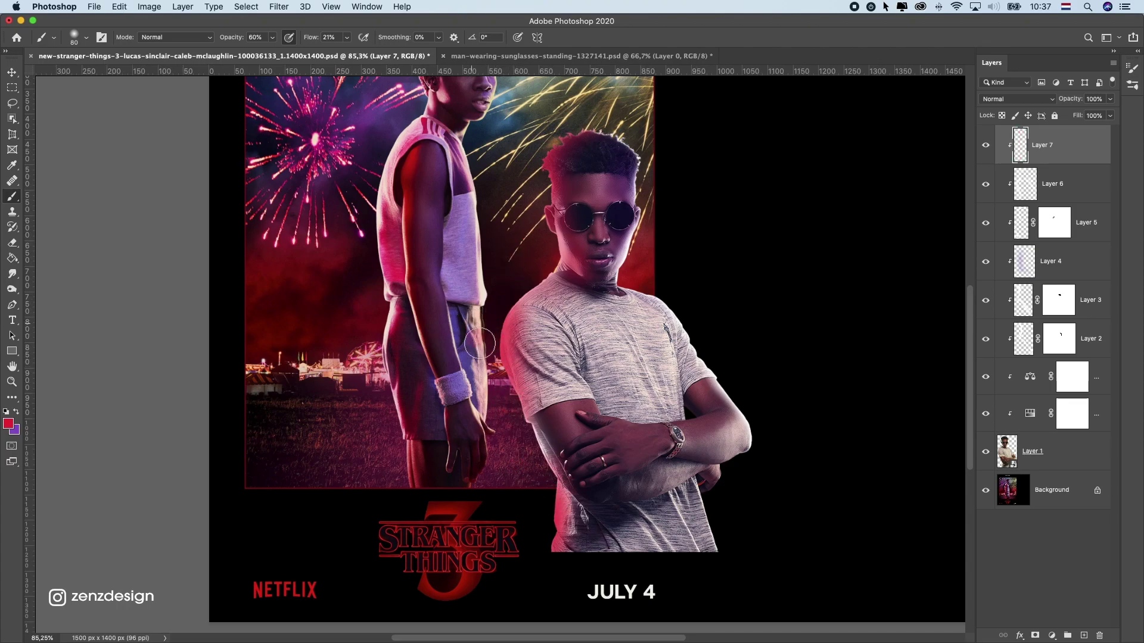
scroll(511, 280, up, 2)
mouse_move(509, 335)
mouse_down()
mouse_move(522, 304)
mouse_move(497, 293)
mouse_up()
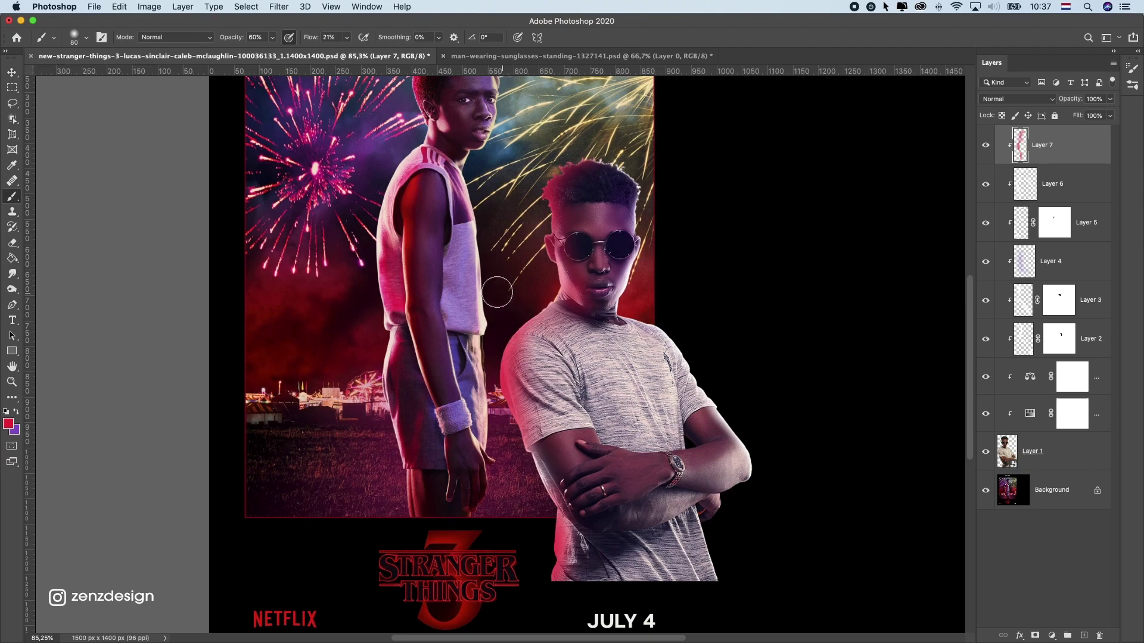
Change Layer 7's blend mode to Color
scroll(490, 358, down, 3)
scroll(489, 358, up, 6)
scroll(570, 365, down, 3)
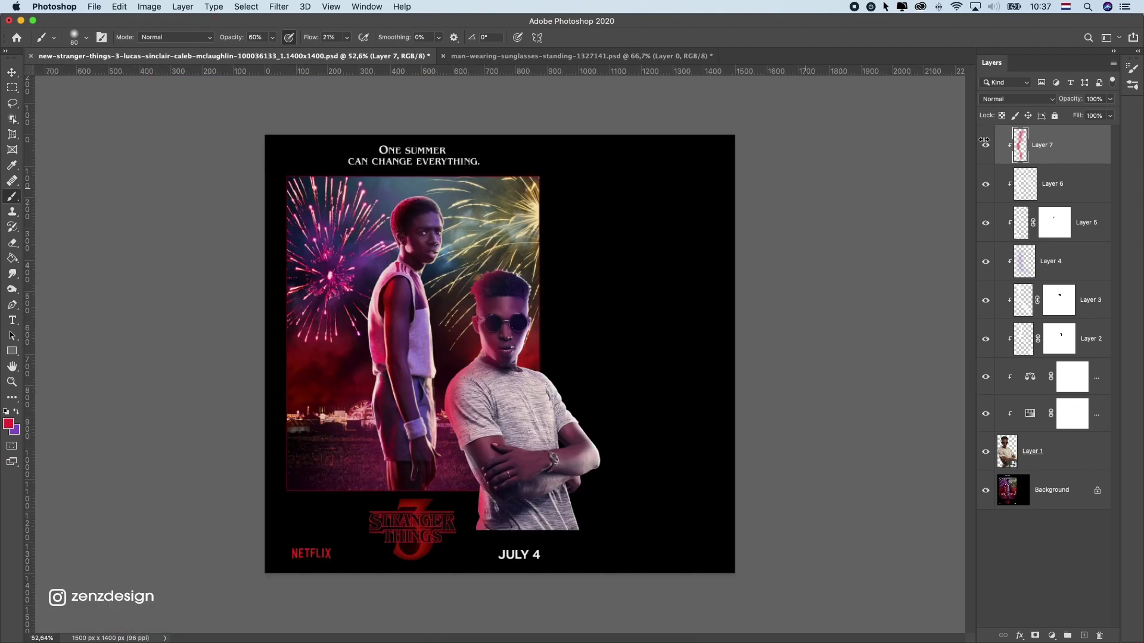
click(1020, 102)
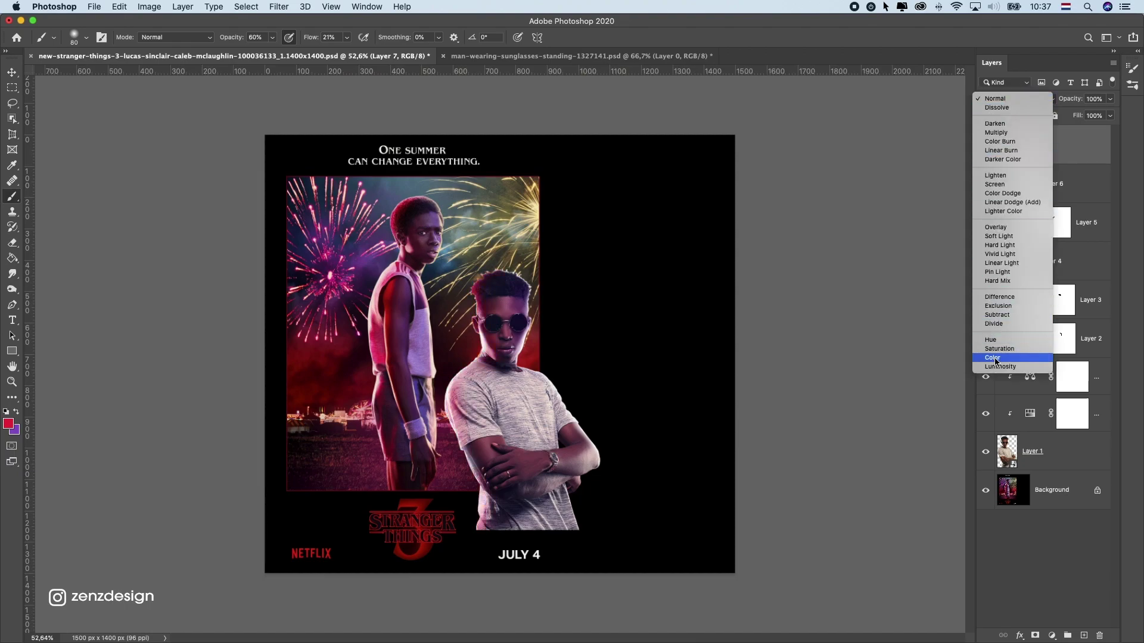
click(502, 381)
scroll(502, 381, up, 1)
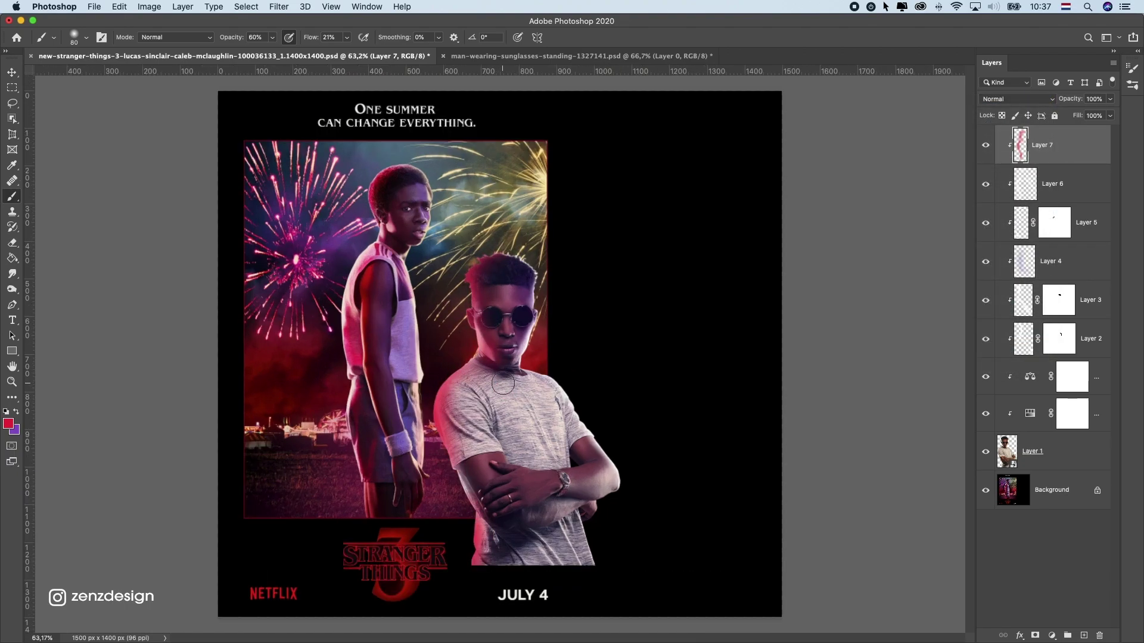
click(1011, 100)
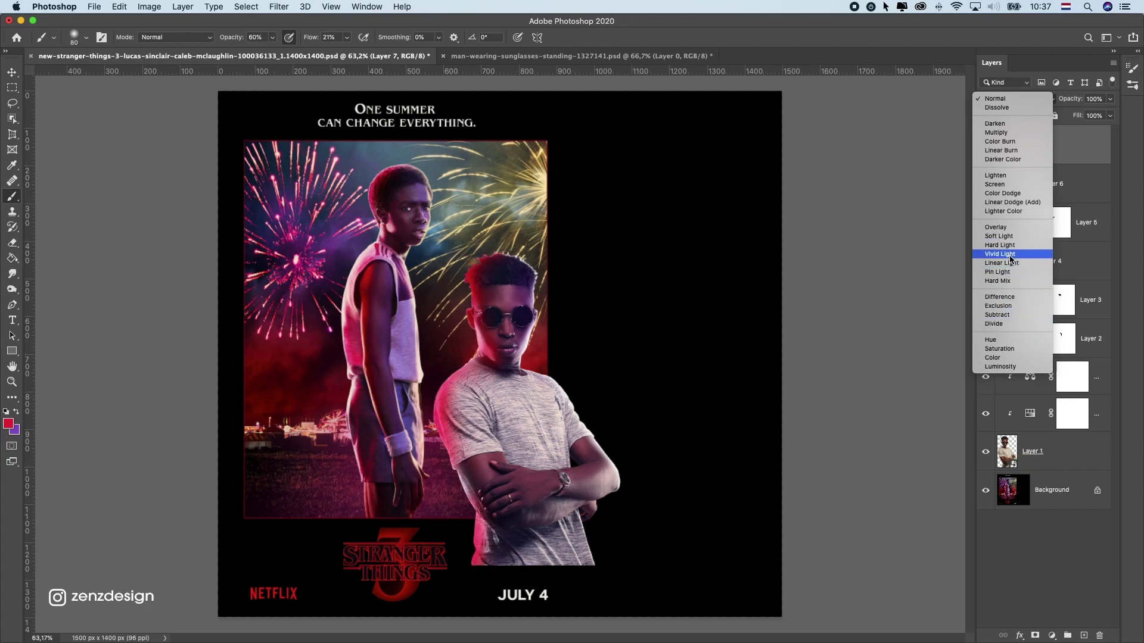
click(994, 357)
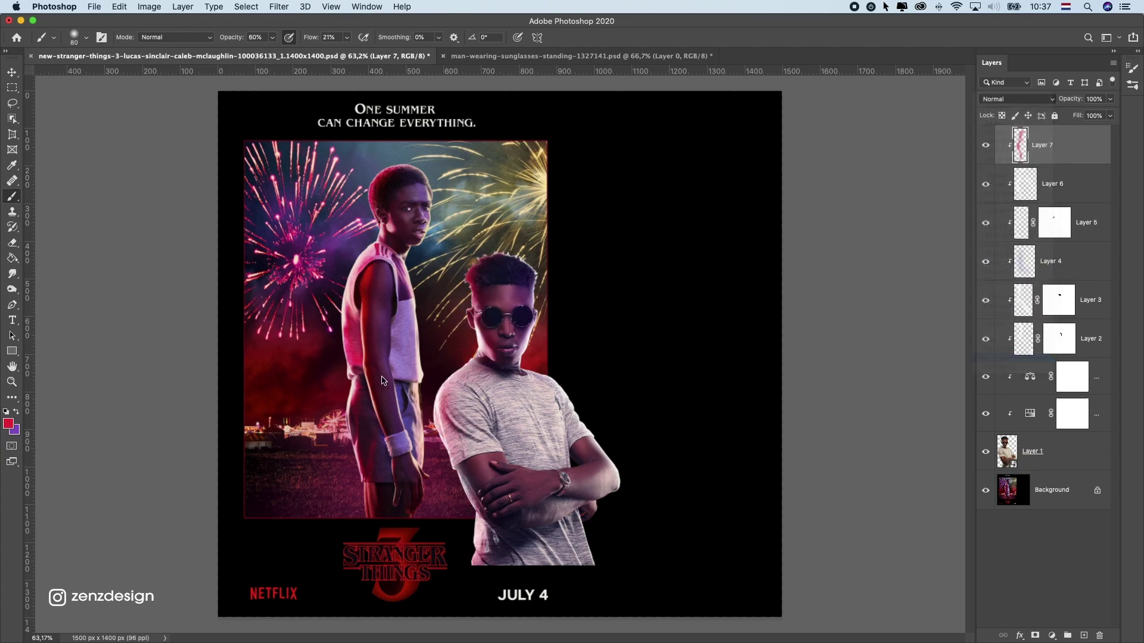
Examine the red rim light on the man's hair, face and shoulder up close and against the whole poster
scroll(470, 387, up, 2)
scroll(464, 395, up, 3)
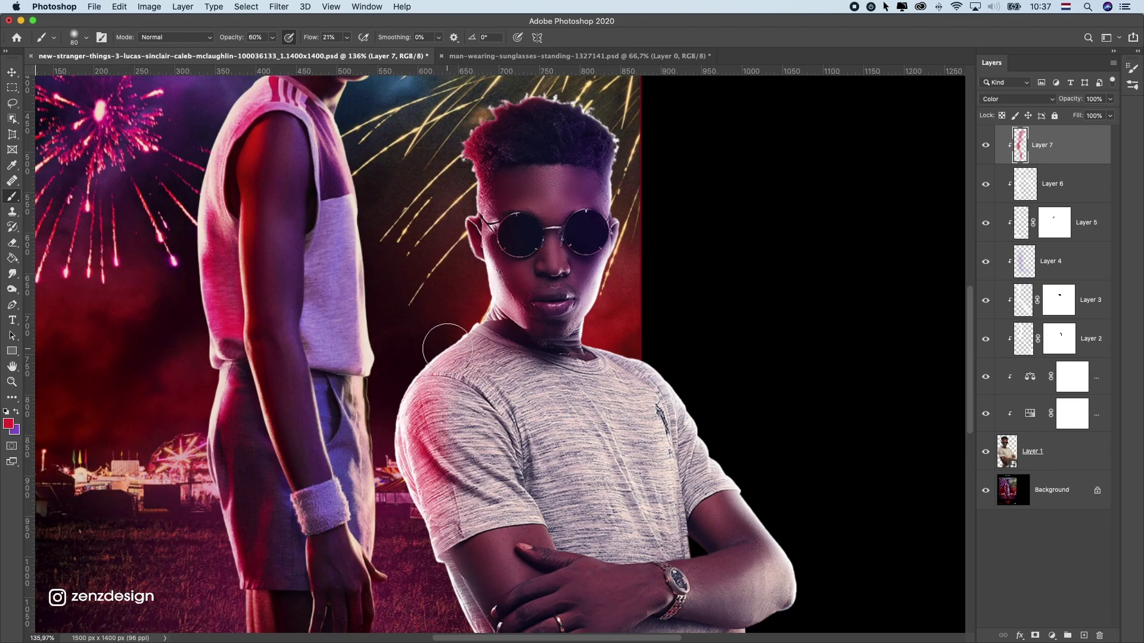
scroll(430, 397, down, 1)
key(super+z)
scroll(425, 415, down, 5)
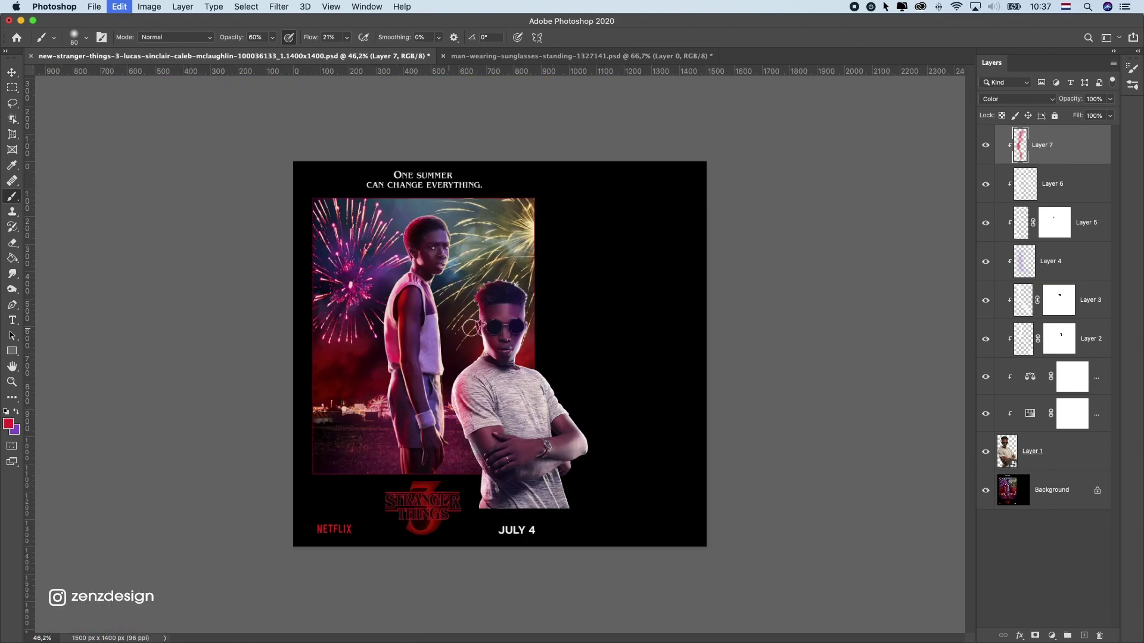
scroll(467, 327, up, 8)
scroll(466, 271, down, 3)
scroll(510, 166, up, 1)
scroll(513, 179, down, 3)
scroll(516, 207, up, 3)
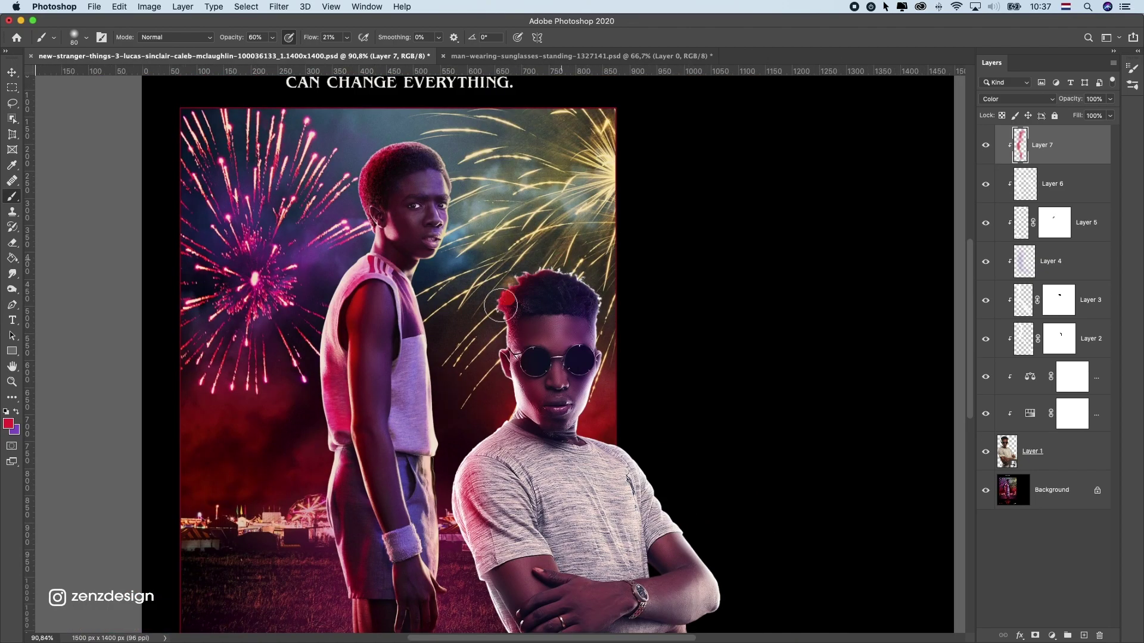
Lower the brush opacity to 33% and touch up the red light along the top of the man's hair
click(272, 38)
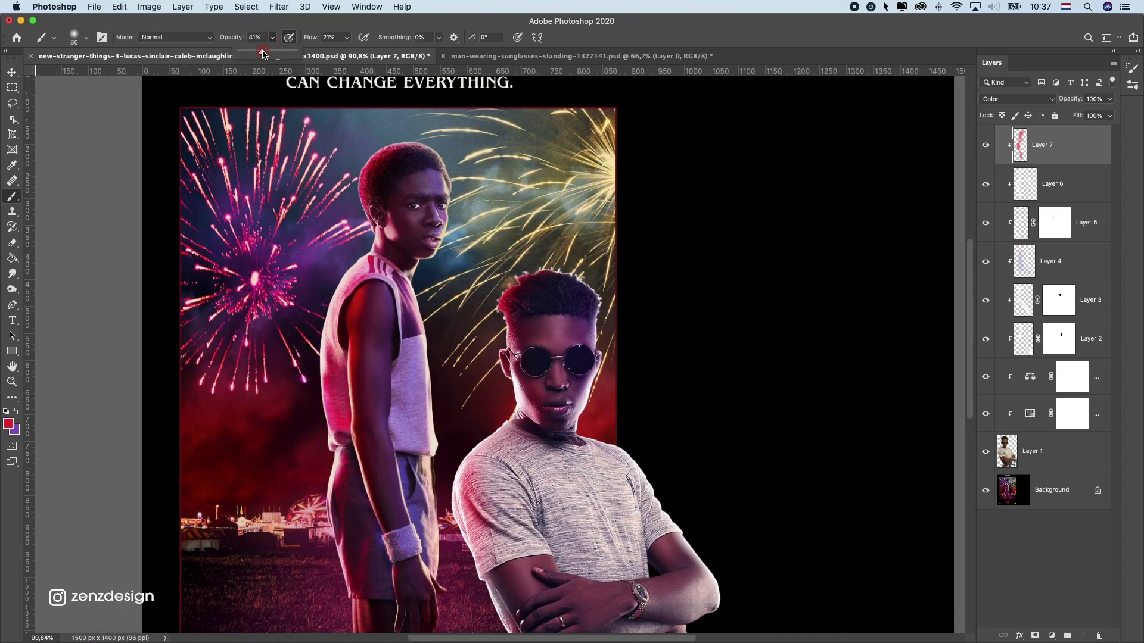
click(501, 280)
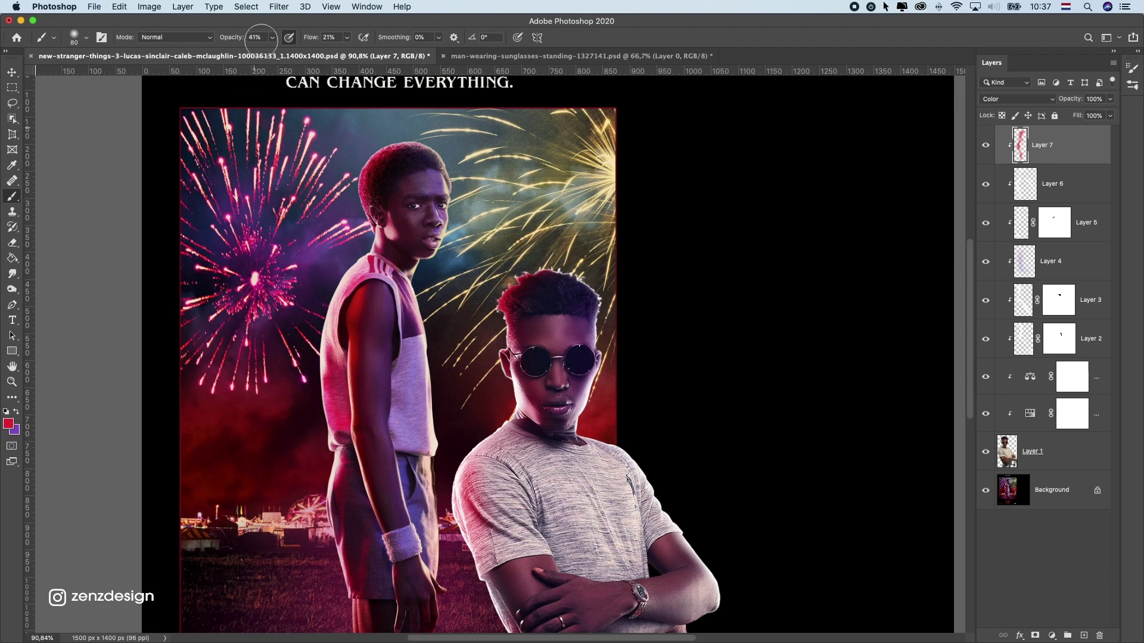
click(211, 38)
click(223, 38)
click(272, 37)
click(537, 293)
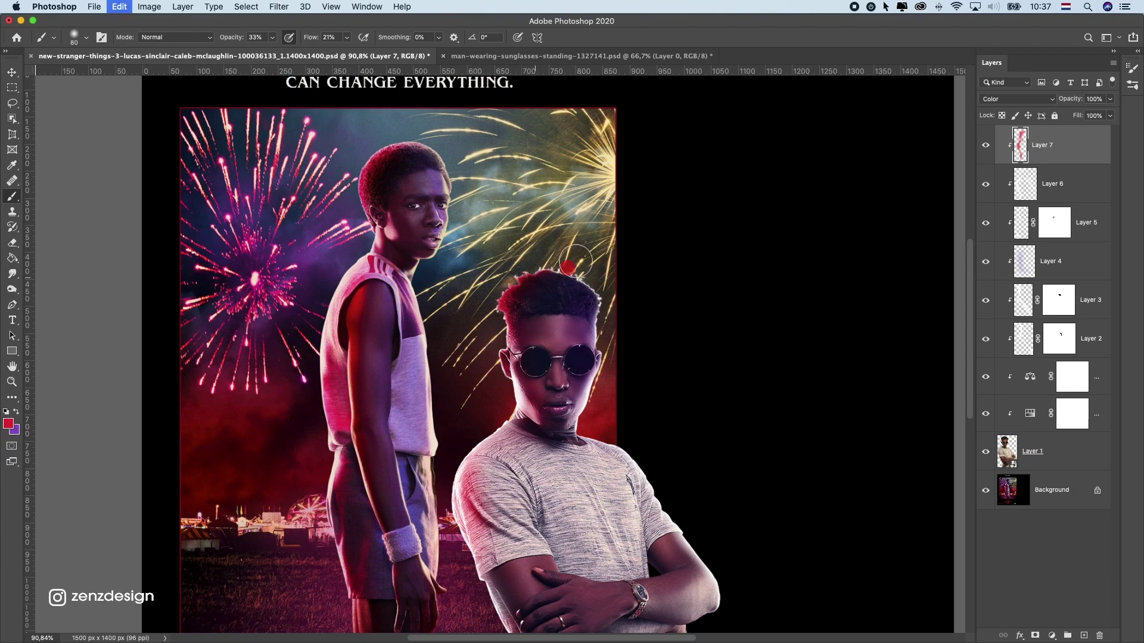
scroll(368, 360, down, 6)
scroll(480, 361, up, 8)
scroll(495, 307, down, 2)
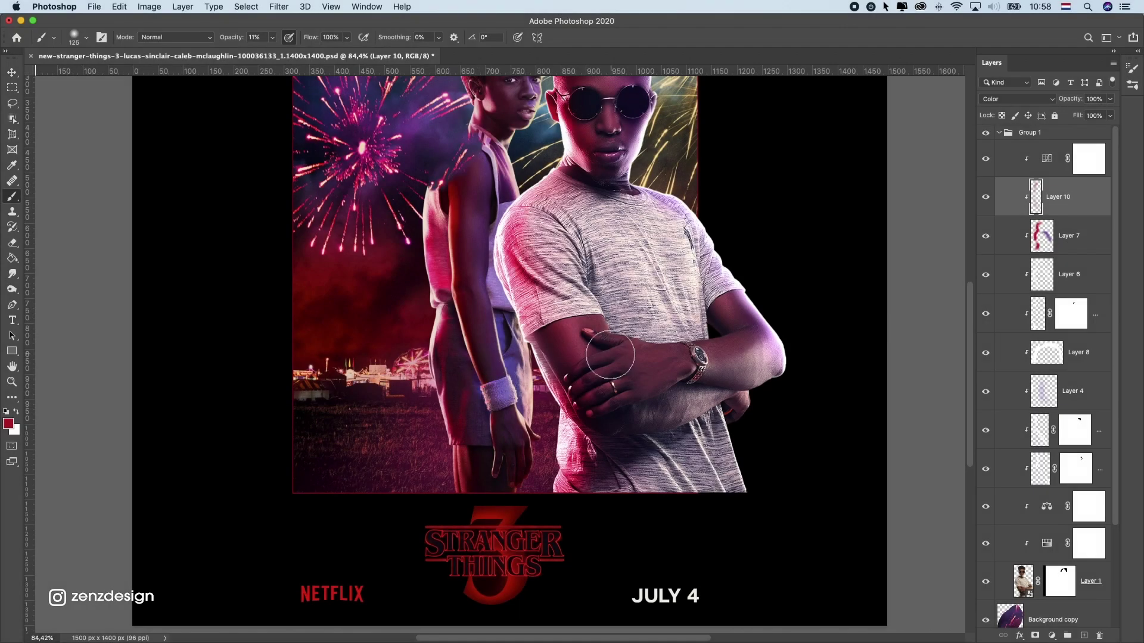
Add Layer 11 above Layer 10 and outline the man's upper arm below the sleeve with a Pen tool path
scroll(604, 361, up, 2)
click(11, 305)
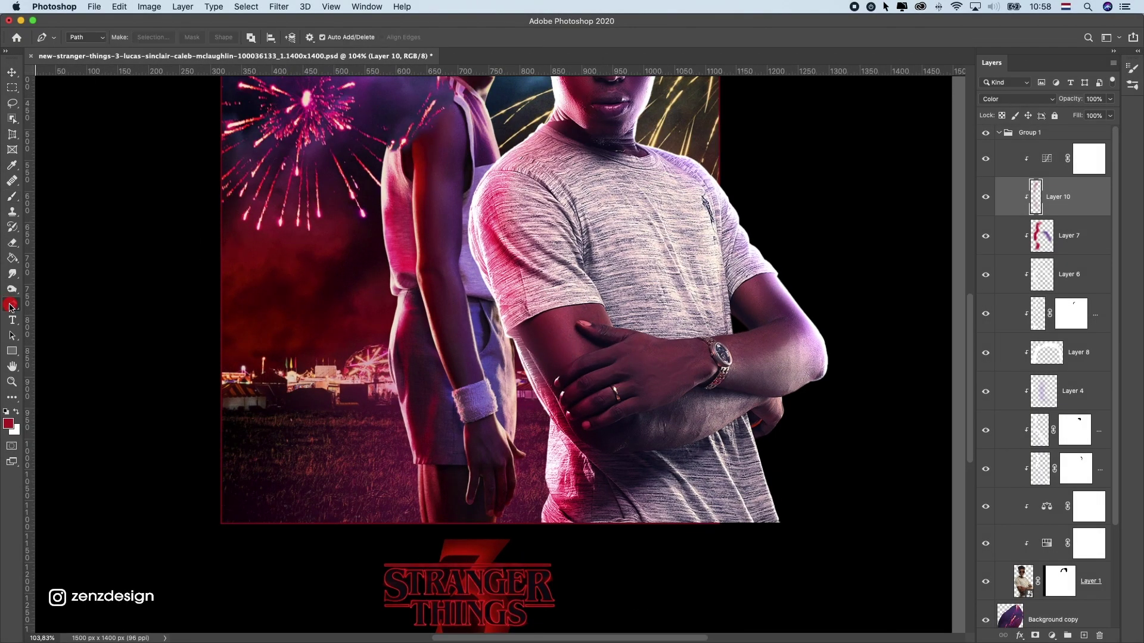
click(1085, 636)
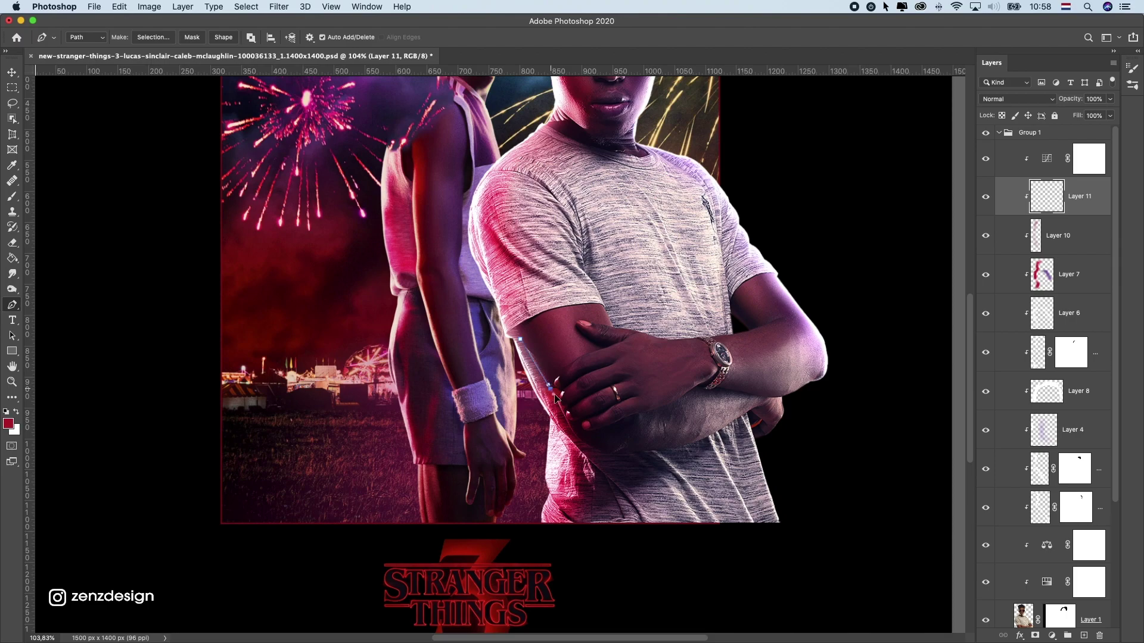
key(super+z)
key(super+z)
click(589, 304)
click(527, 305)
Convert the arm path into a selection with a 1-pixel feather, and ready the Brush tool with default black and white colours
right_click(566, 334)
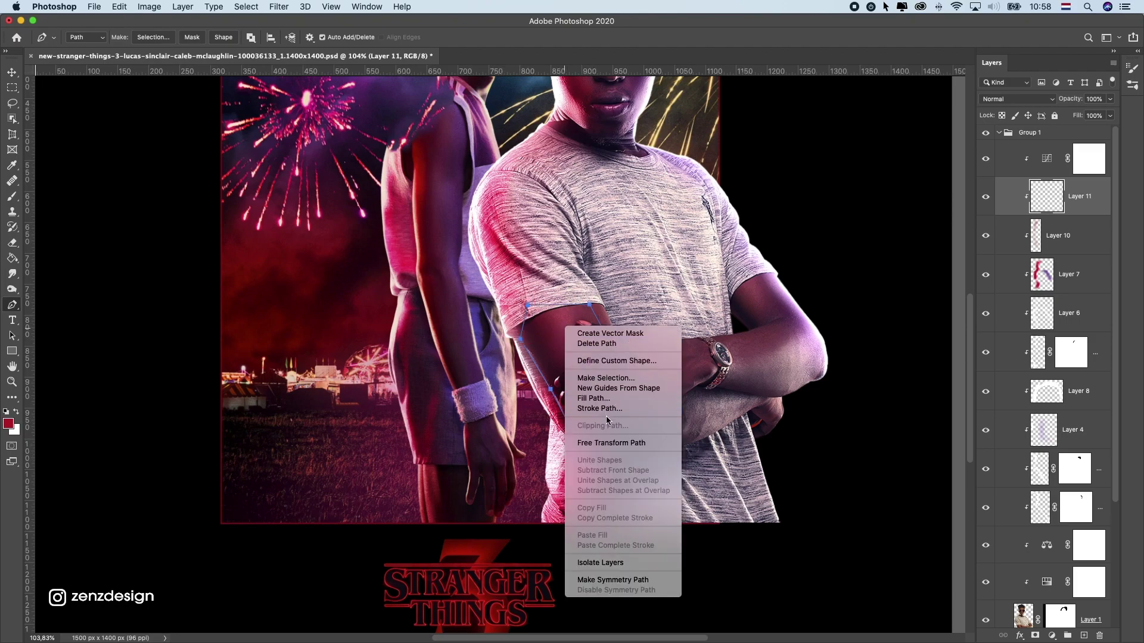
click(620, 376)
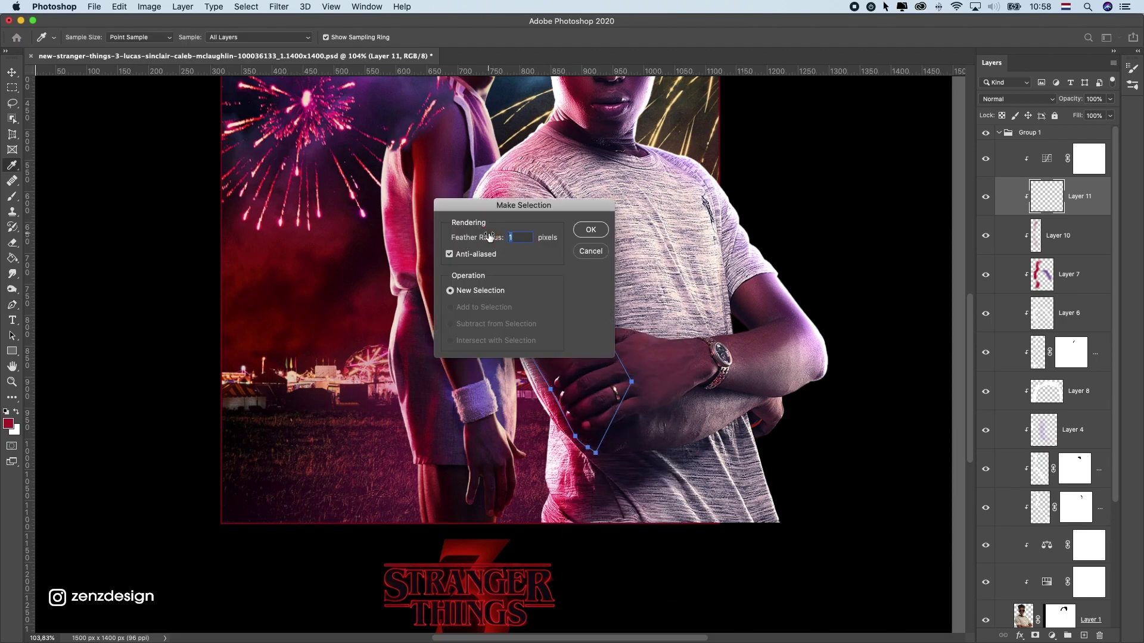
click(589, 230)
click(12, 196)
key(d)
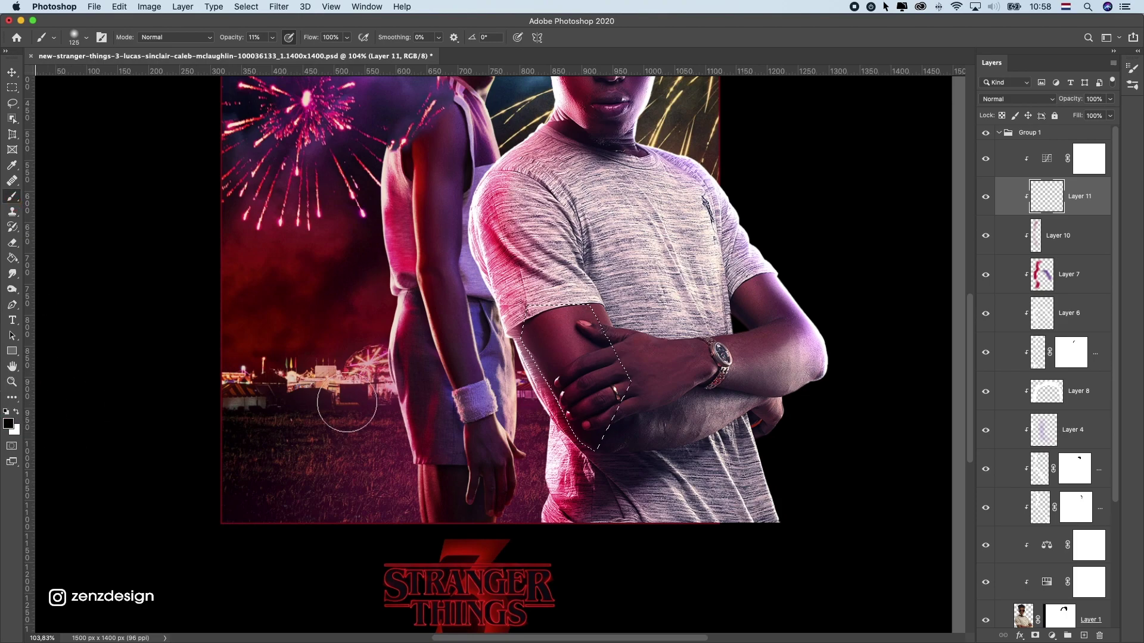
Undo the last brush stroke, shrink the brush to 25 pixels and try a stroke along the outer edge of the selected upper arm
key(super+z)
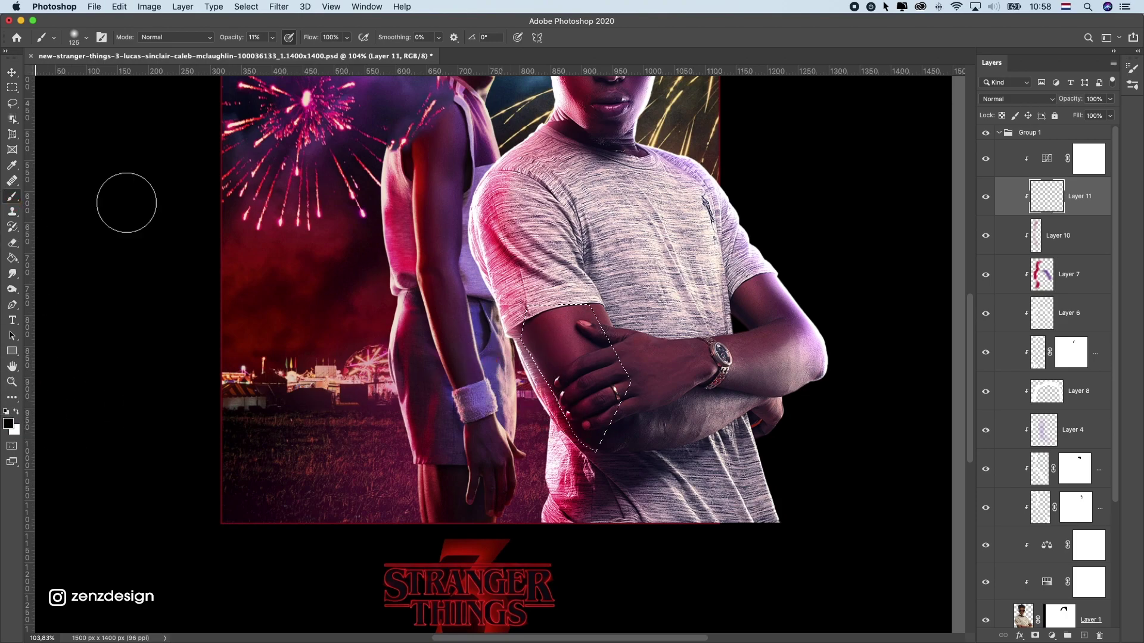
key(bracketleft)
drag(524, 355, 539, 398)
key(bracketleft)
key(bracketleft)
key(bracketleft)
key(bracketleft)
Raise the brush opacity to 100%, paint a white rim highlight along the upper arm's outer edge on Layer 11, and deselect
click(273, 38)
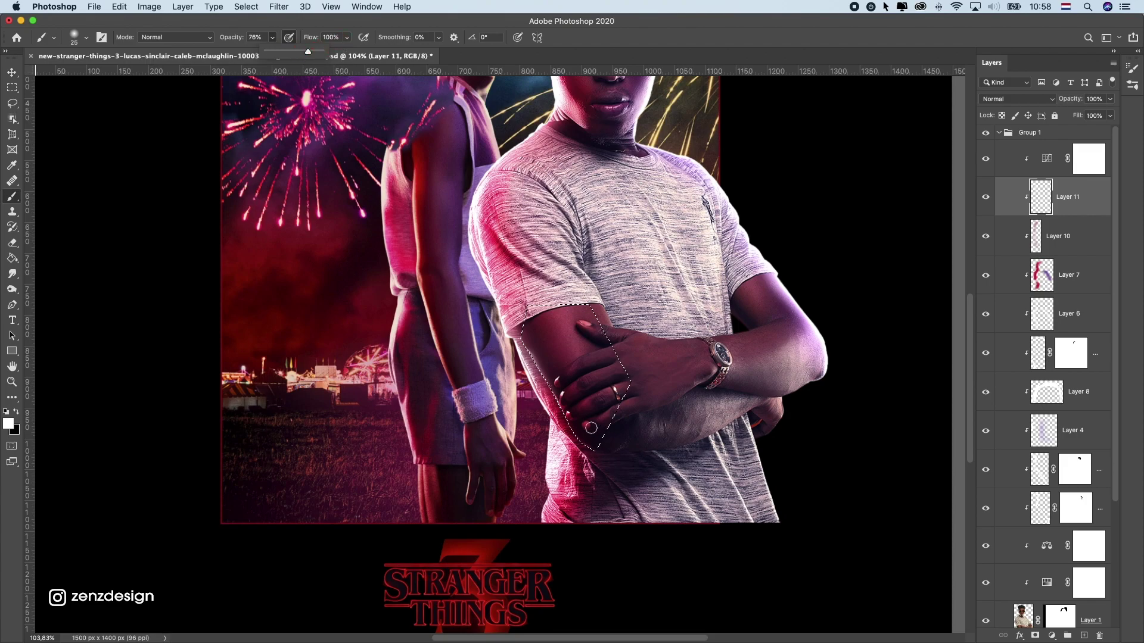
mouse_move(560, 411)
mouse_down()
mouse_move(524, 347)
mouse_move(554, 413)
mouse_move(530, 355)
mouse_move(569, 420)
mouse_up()
click(272, 37)
key(ctrl+z)
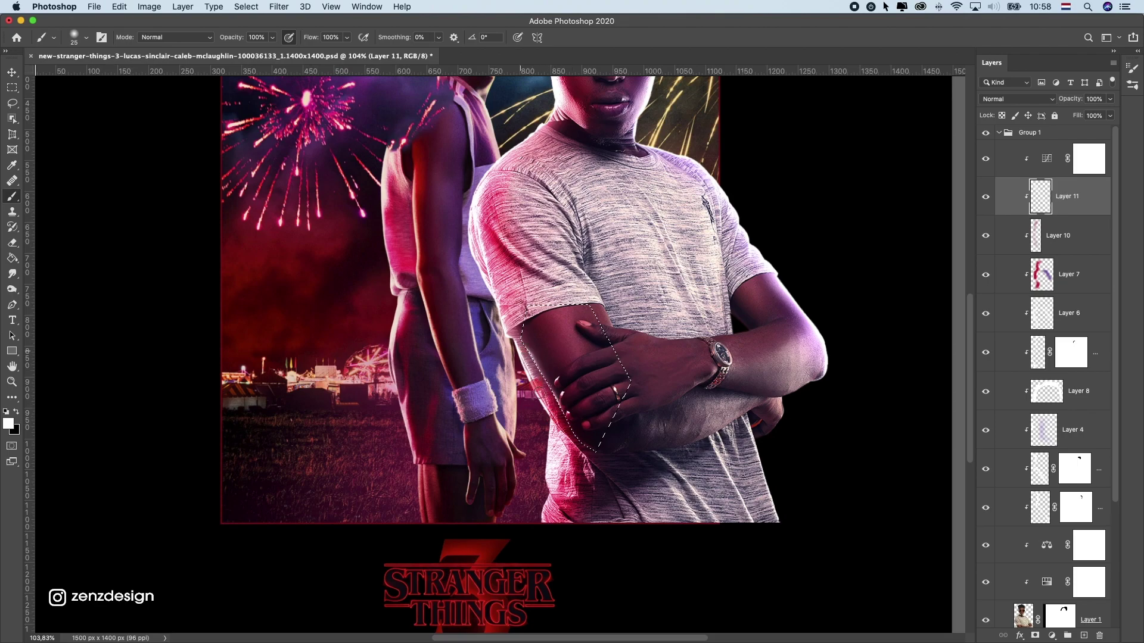
mouse_move(543, 374)
mouse_down()
mouse_move(559, 417)
mouse_move(595, 451)
mouse_up()
mouse_move(536, 376)
mouse_down()
mouse_move(514, 336)
mouse_move(510, 377)
mouse_move(529, 357)
mouse_up()
key(super+z)
key(super+z)
key(shift+super+z)
click(12, 88)
click(545, 330)
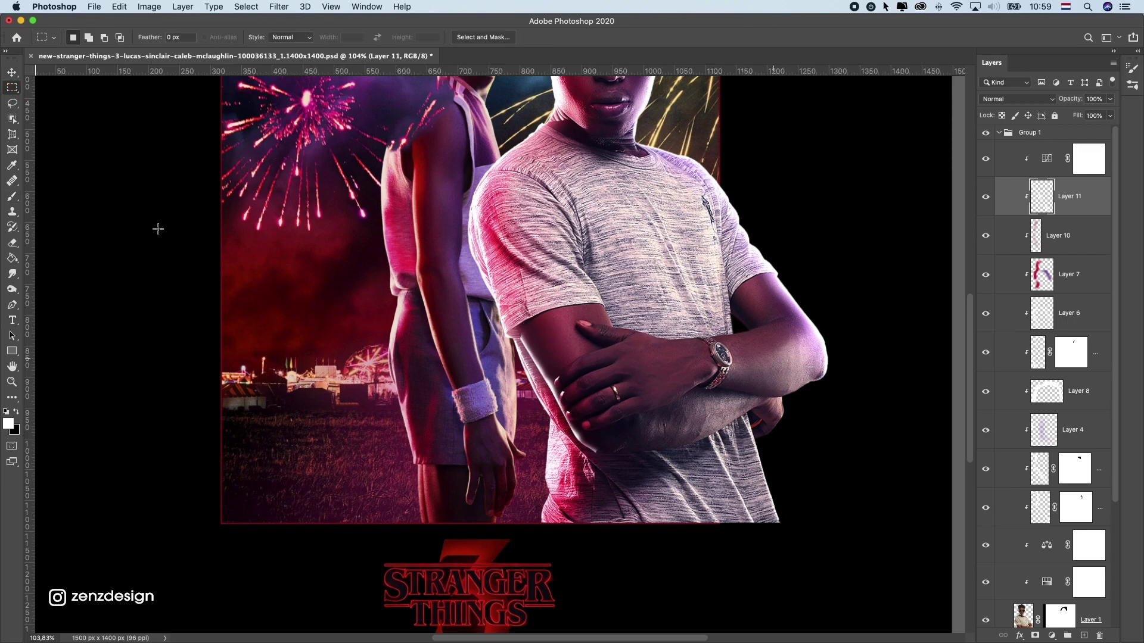
Add a layer mask to Layer 11 and paint black on it to hide the white highlight over the fingers and inner arm
key(b)
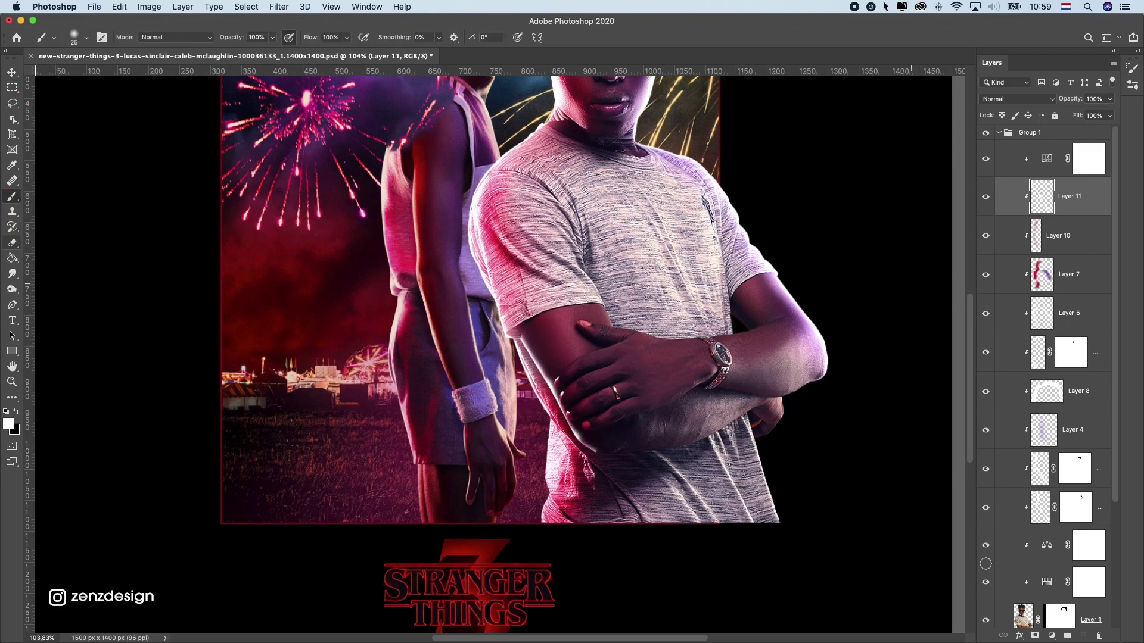
click(1035, 636)
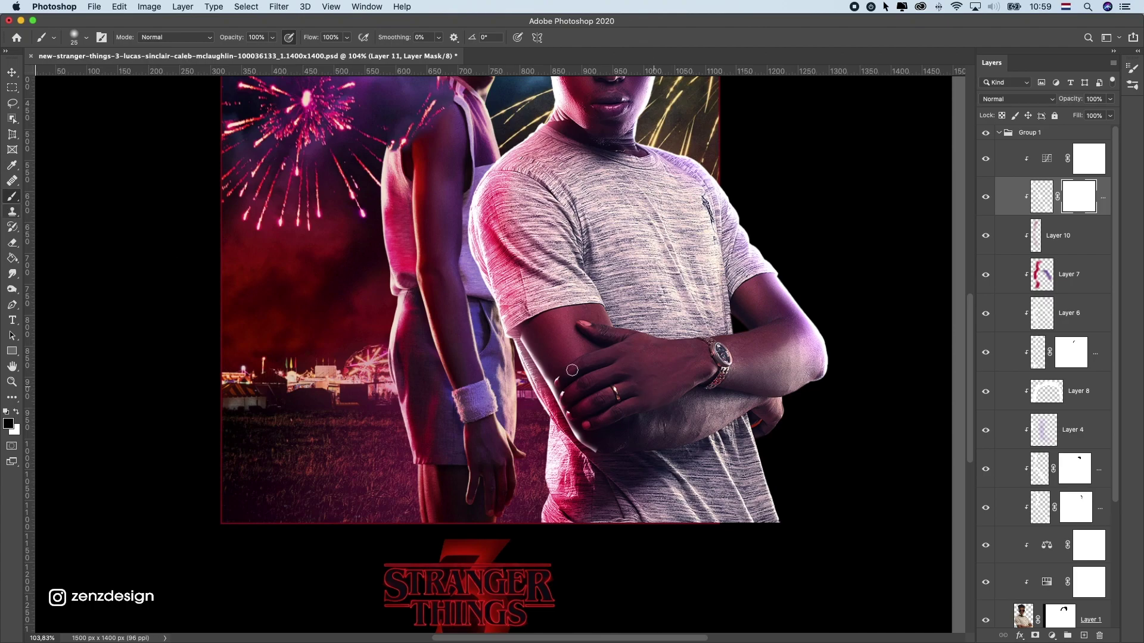
drag(494, 312, 566, 353)
scroll(563, 400, up, 5)
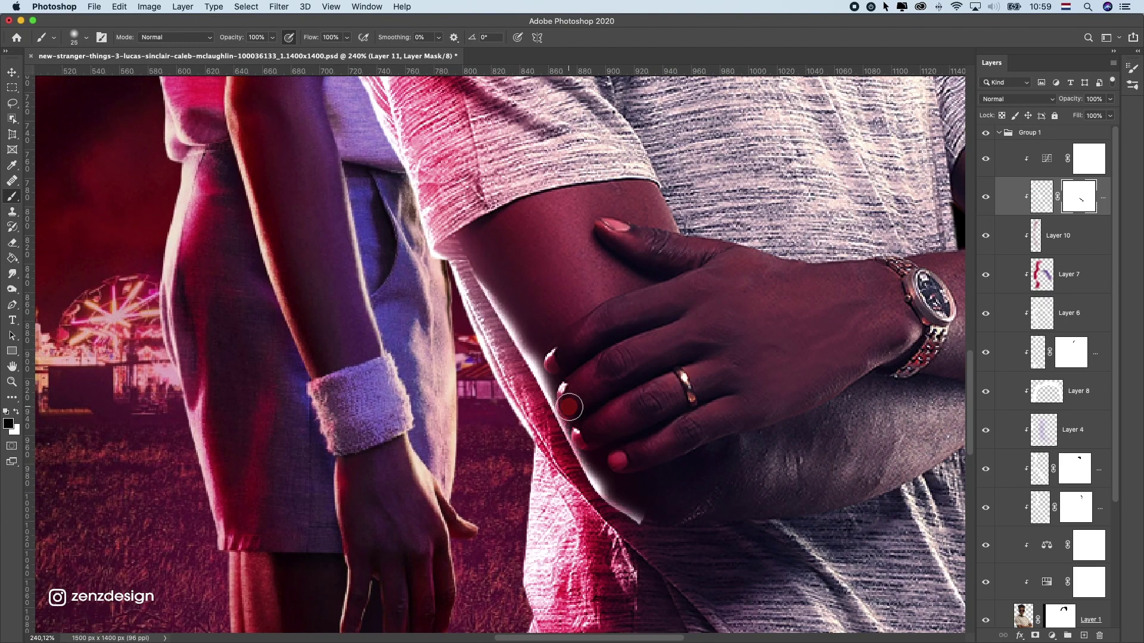
scroll(582, 362, down, 2)
scroll(504, 530, up, 1)
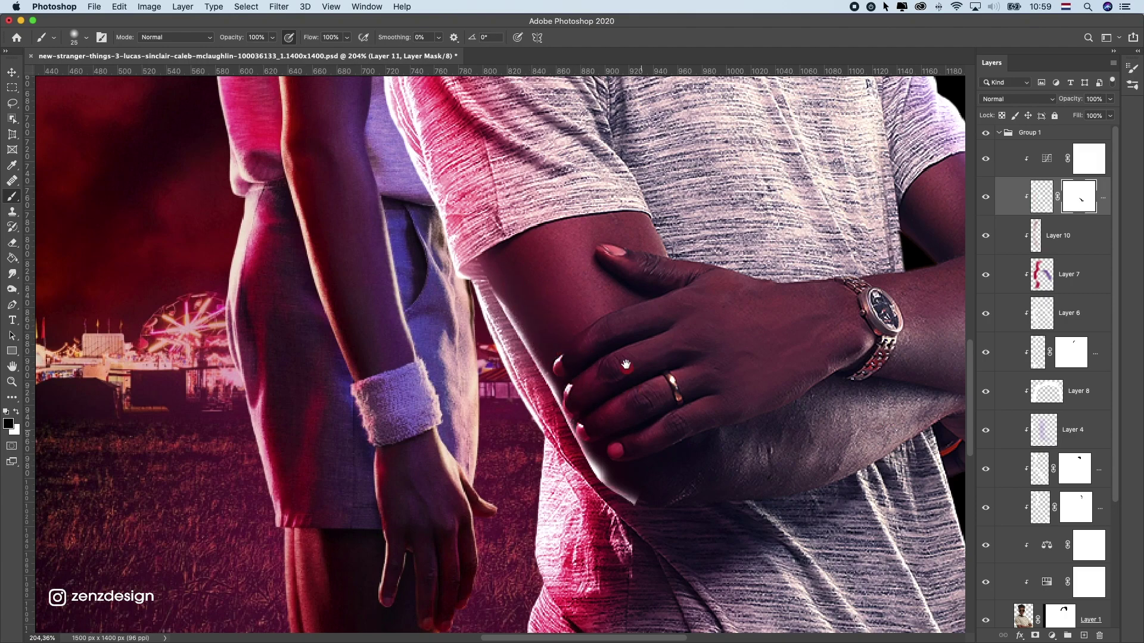
scroll(589, 417, down, 3)
mouse_move(595, 409)
mouse_down()
mouse_move(585, 382)
mouse_move(632, 443)
mouse_move(594, 436)
mouse_move(643, 446)
mouse_move(578, 424)
mouse_move(640, 441)
mouse_up()
scroll(617, 443, down, 6)
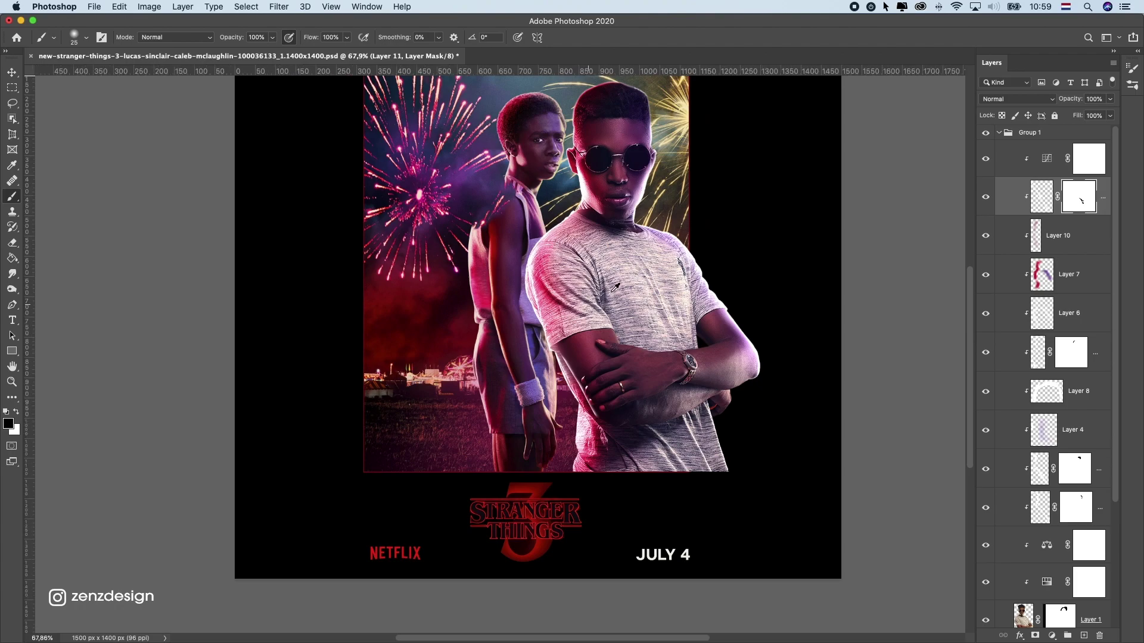
Move Group 1 with the man so he stands centred in the poster's picture frame, in front of the original character
click(12, 73)
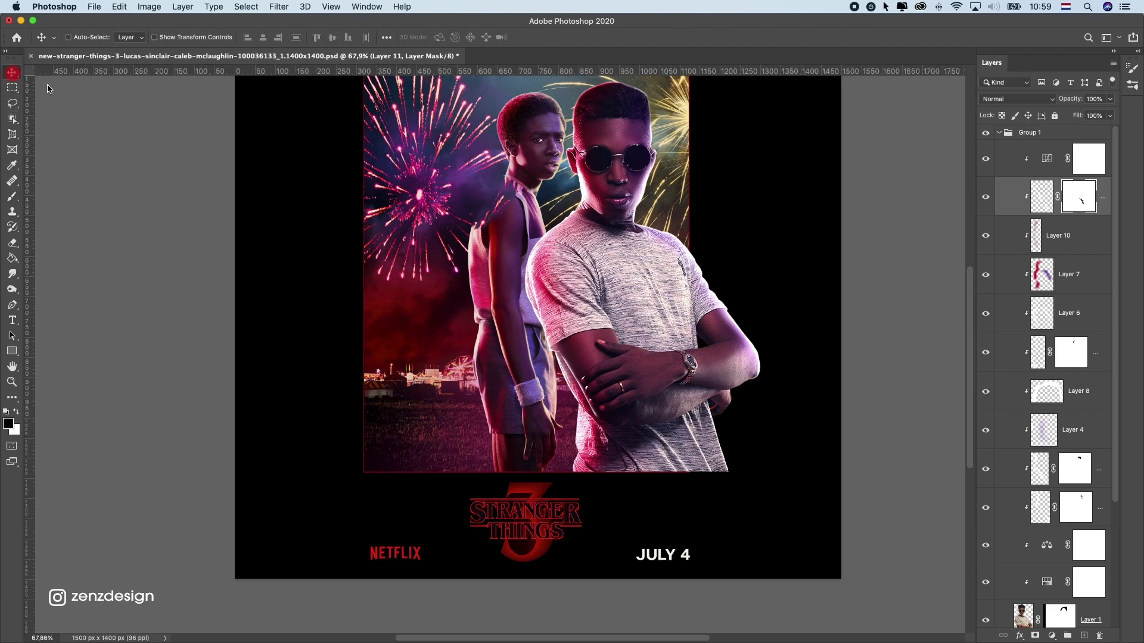
click(1030, 135)
drag(598, 176, 522, 179)
scroll(584, 229, down, 5)
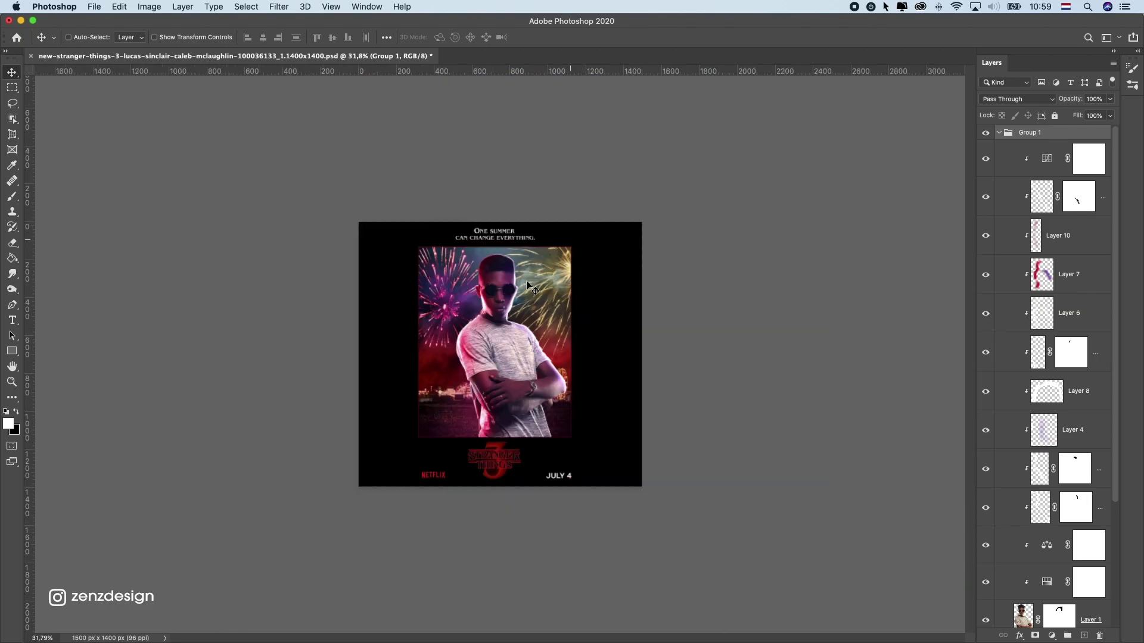
scroll(526, 283, up, 5)
scroll(511, 291, down, 3)
scroll(511, 291, left, 3)
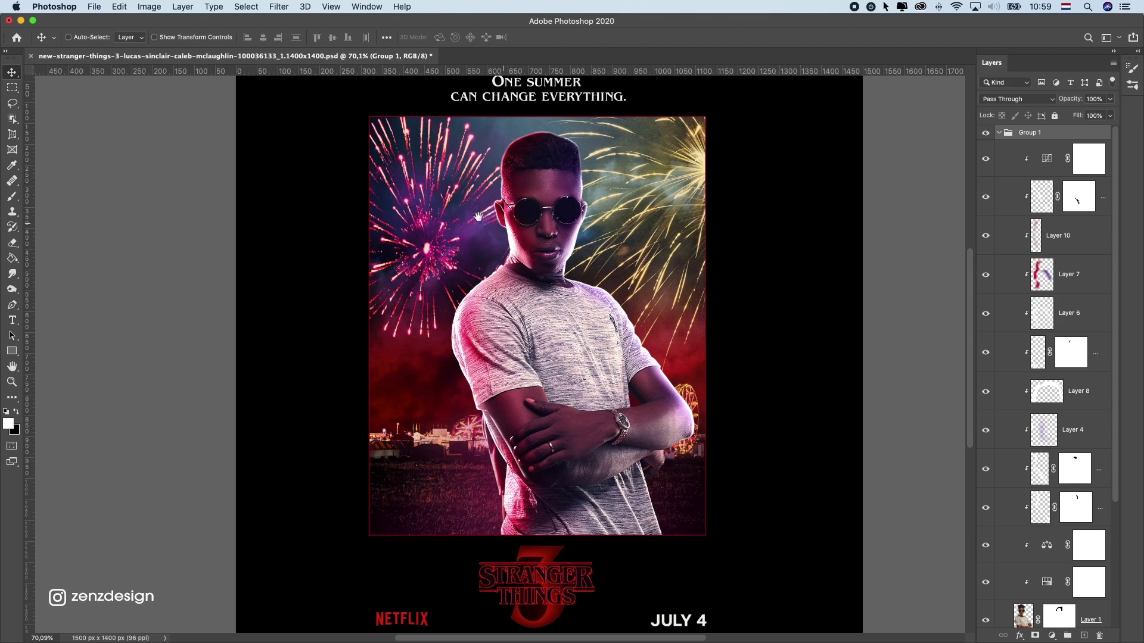